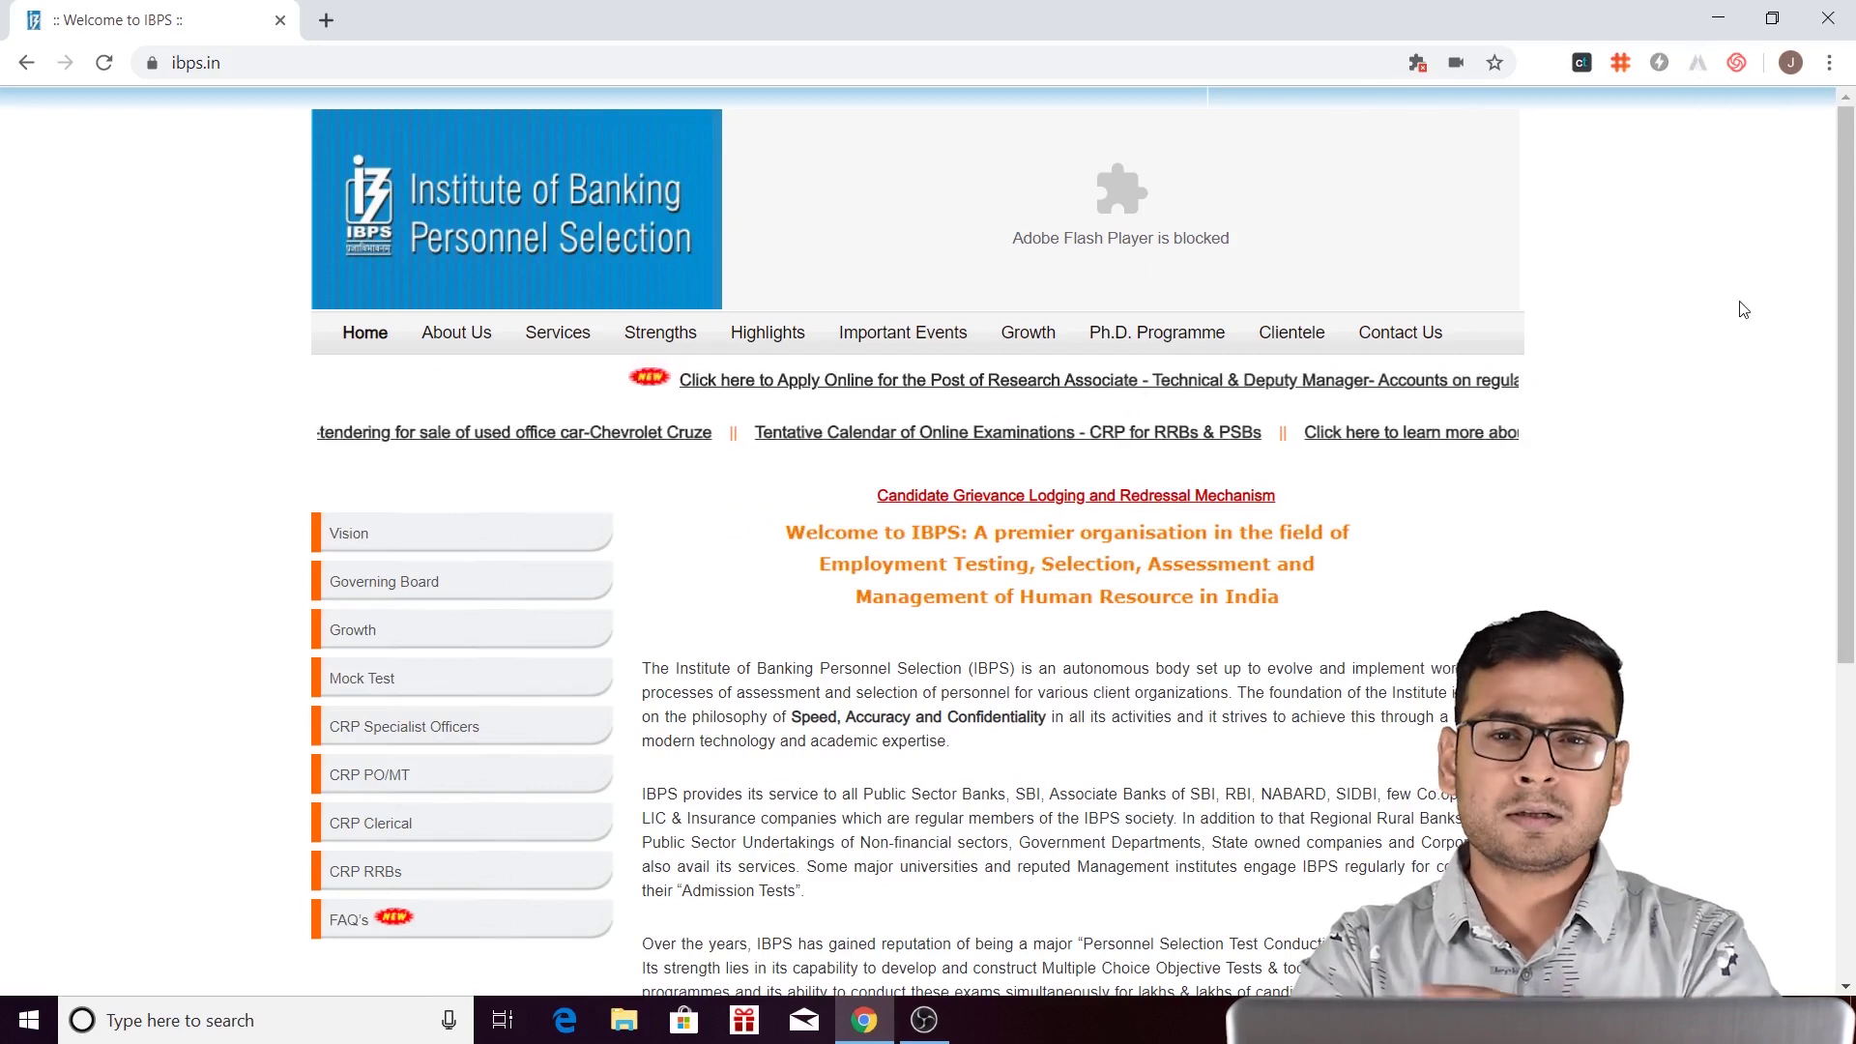
# Trigger the IBPS copy-protection alert by right-clicking, then enable the Allow Copy extension
pyautogui.scroll(-1, 1743, 310)
pyautogui.scroll(-2, 1742, 309)
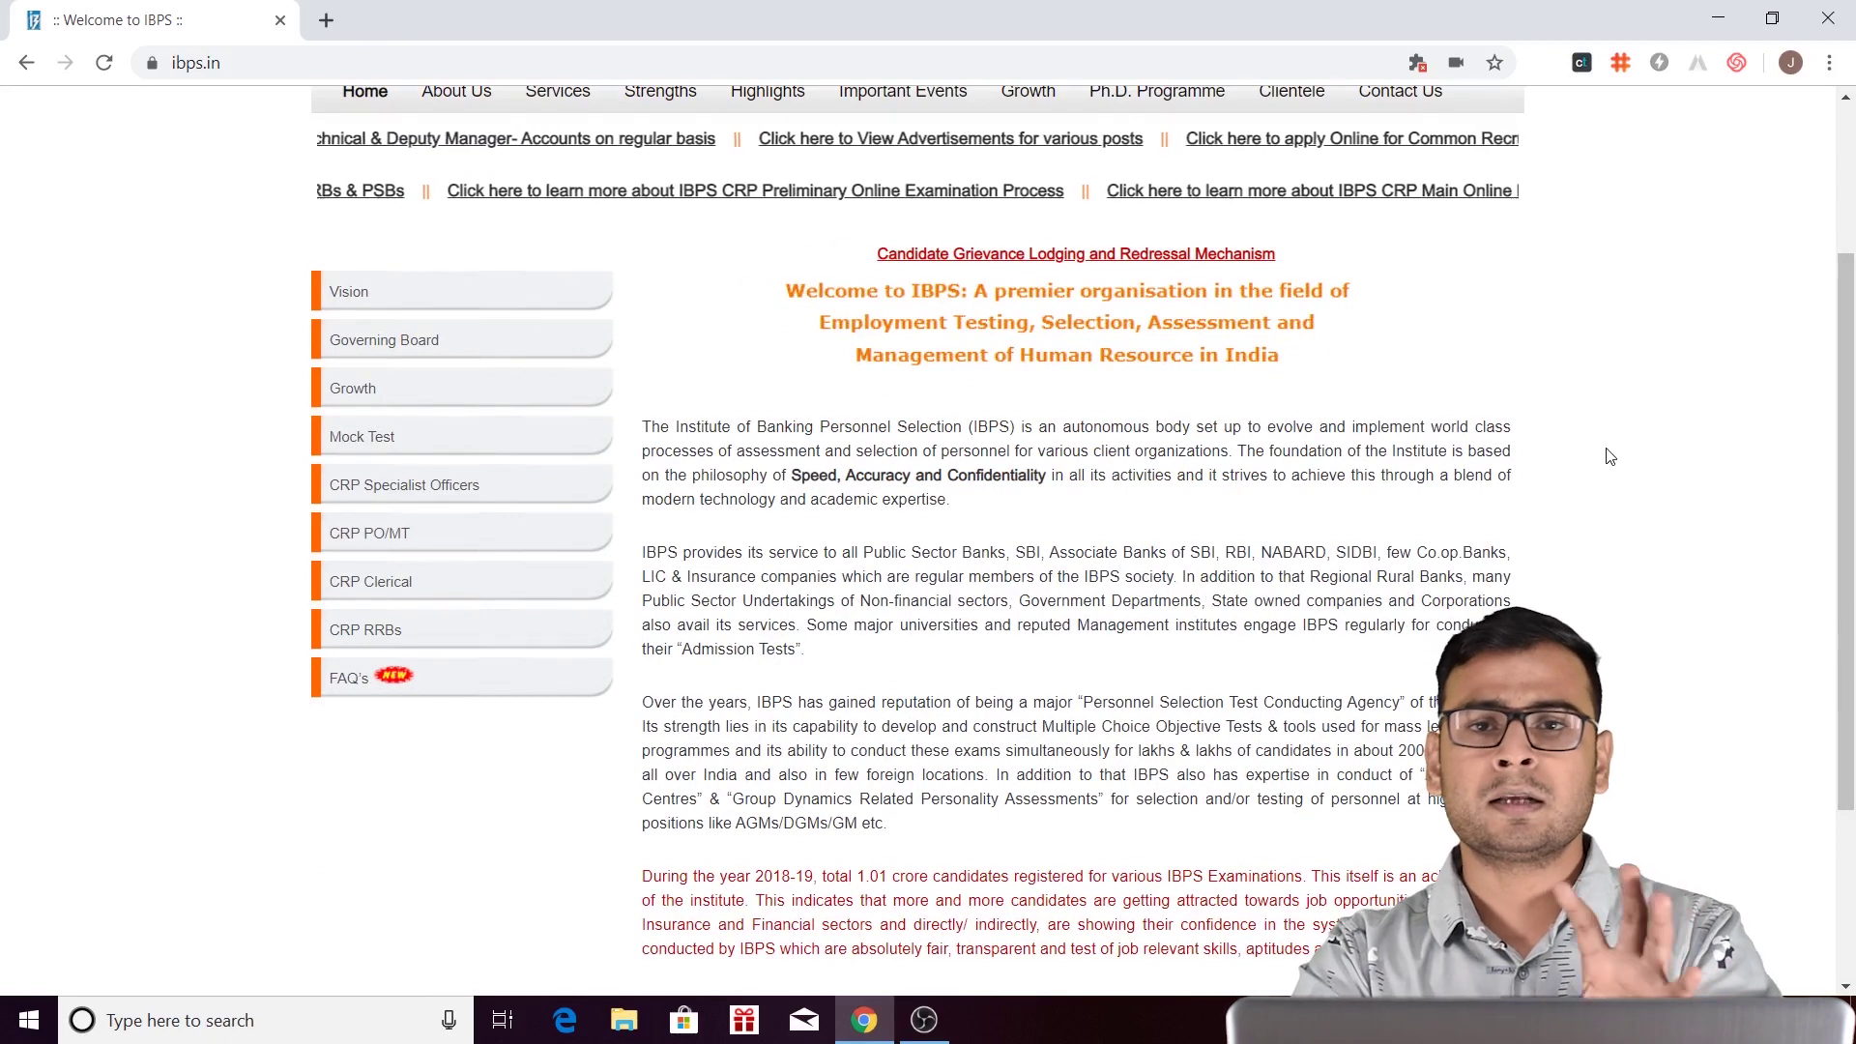
pyautogui.scroll(-3, 1643, 435)
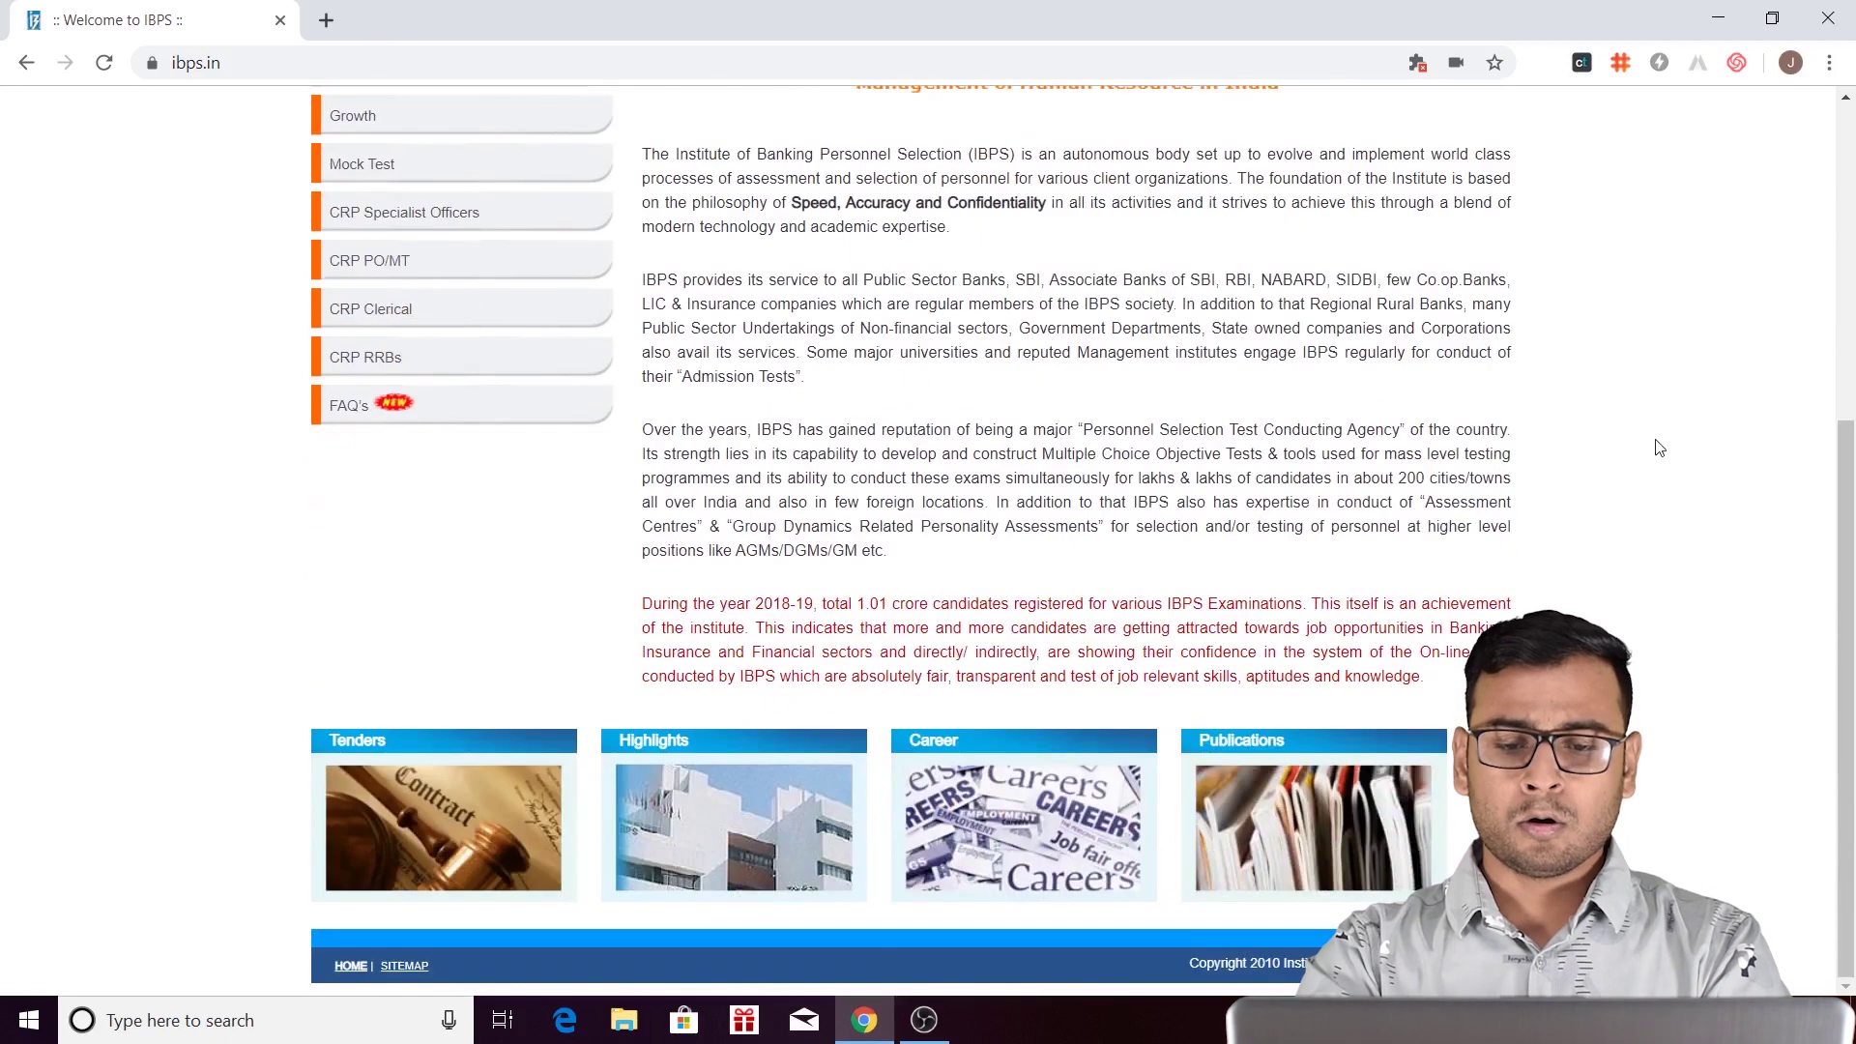
pyautogui.scroll(5, 1658, 444)
pyautogui.scroll(-4, 815, 379)
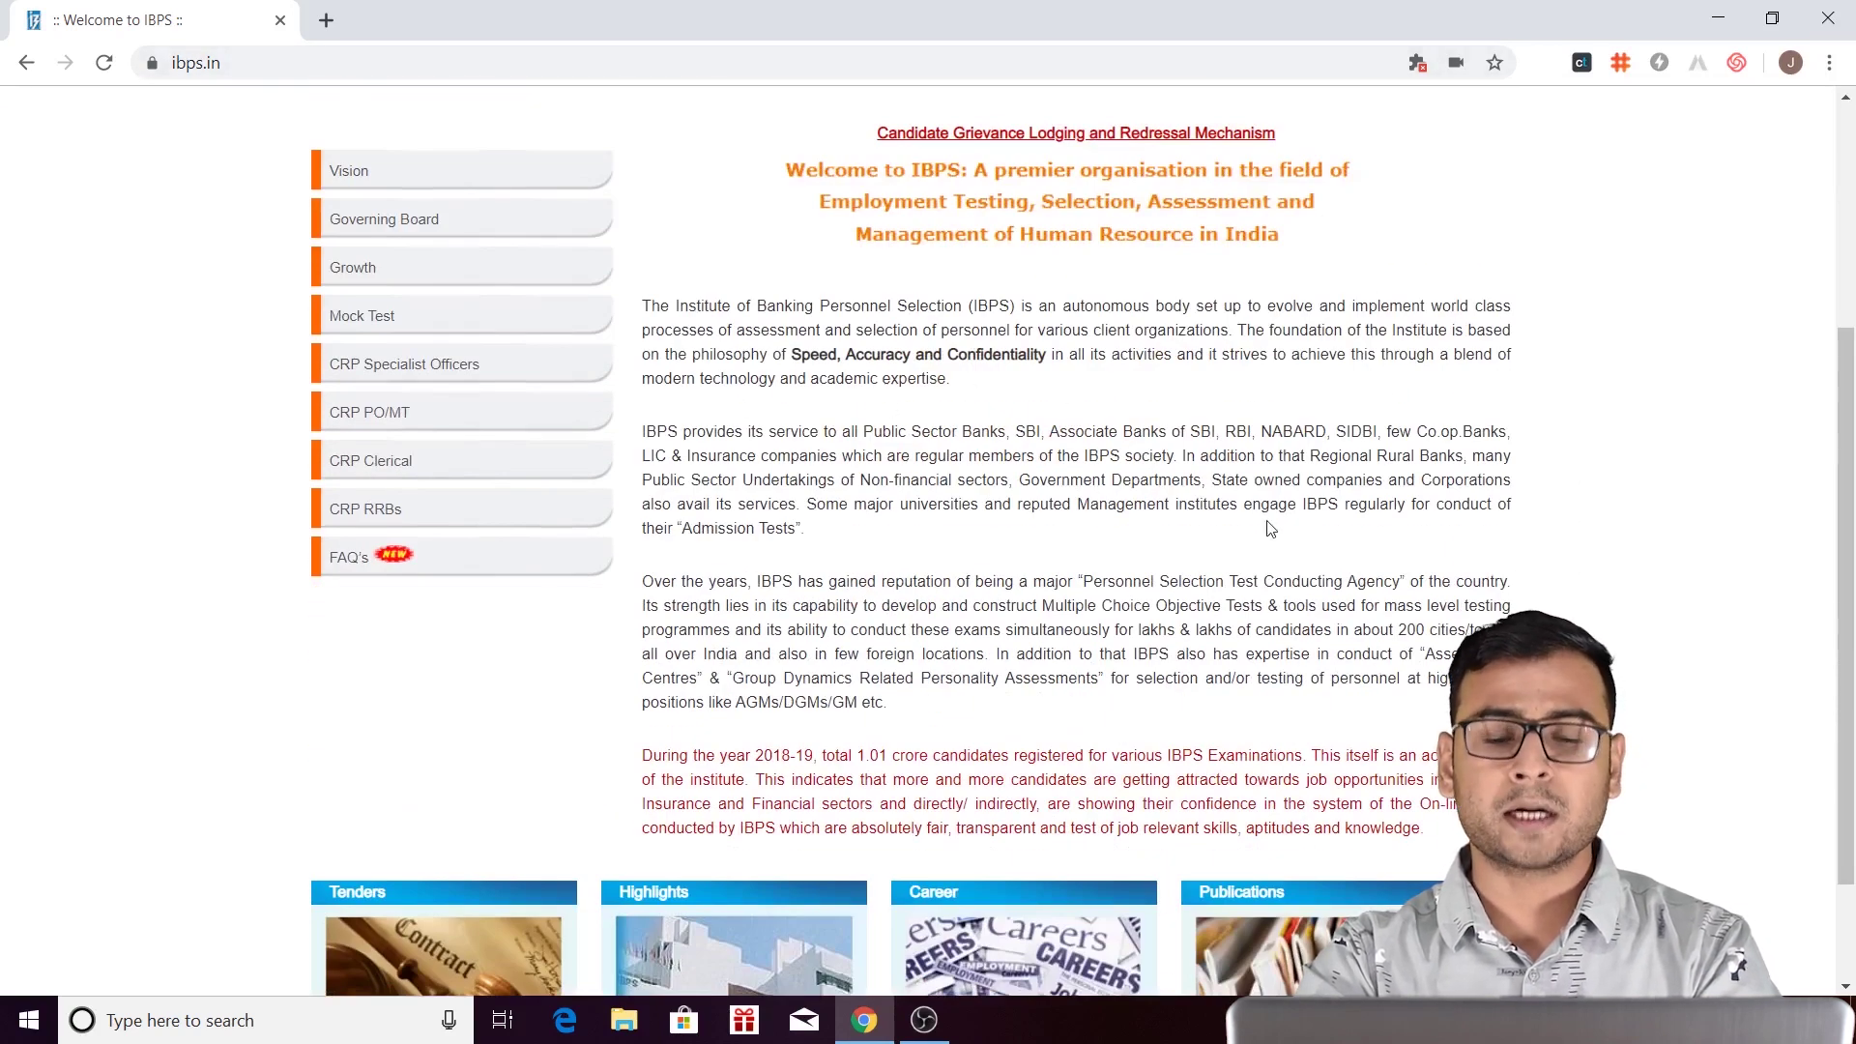
pyautogui.rightClick(945, 380)
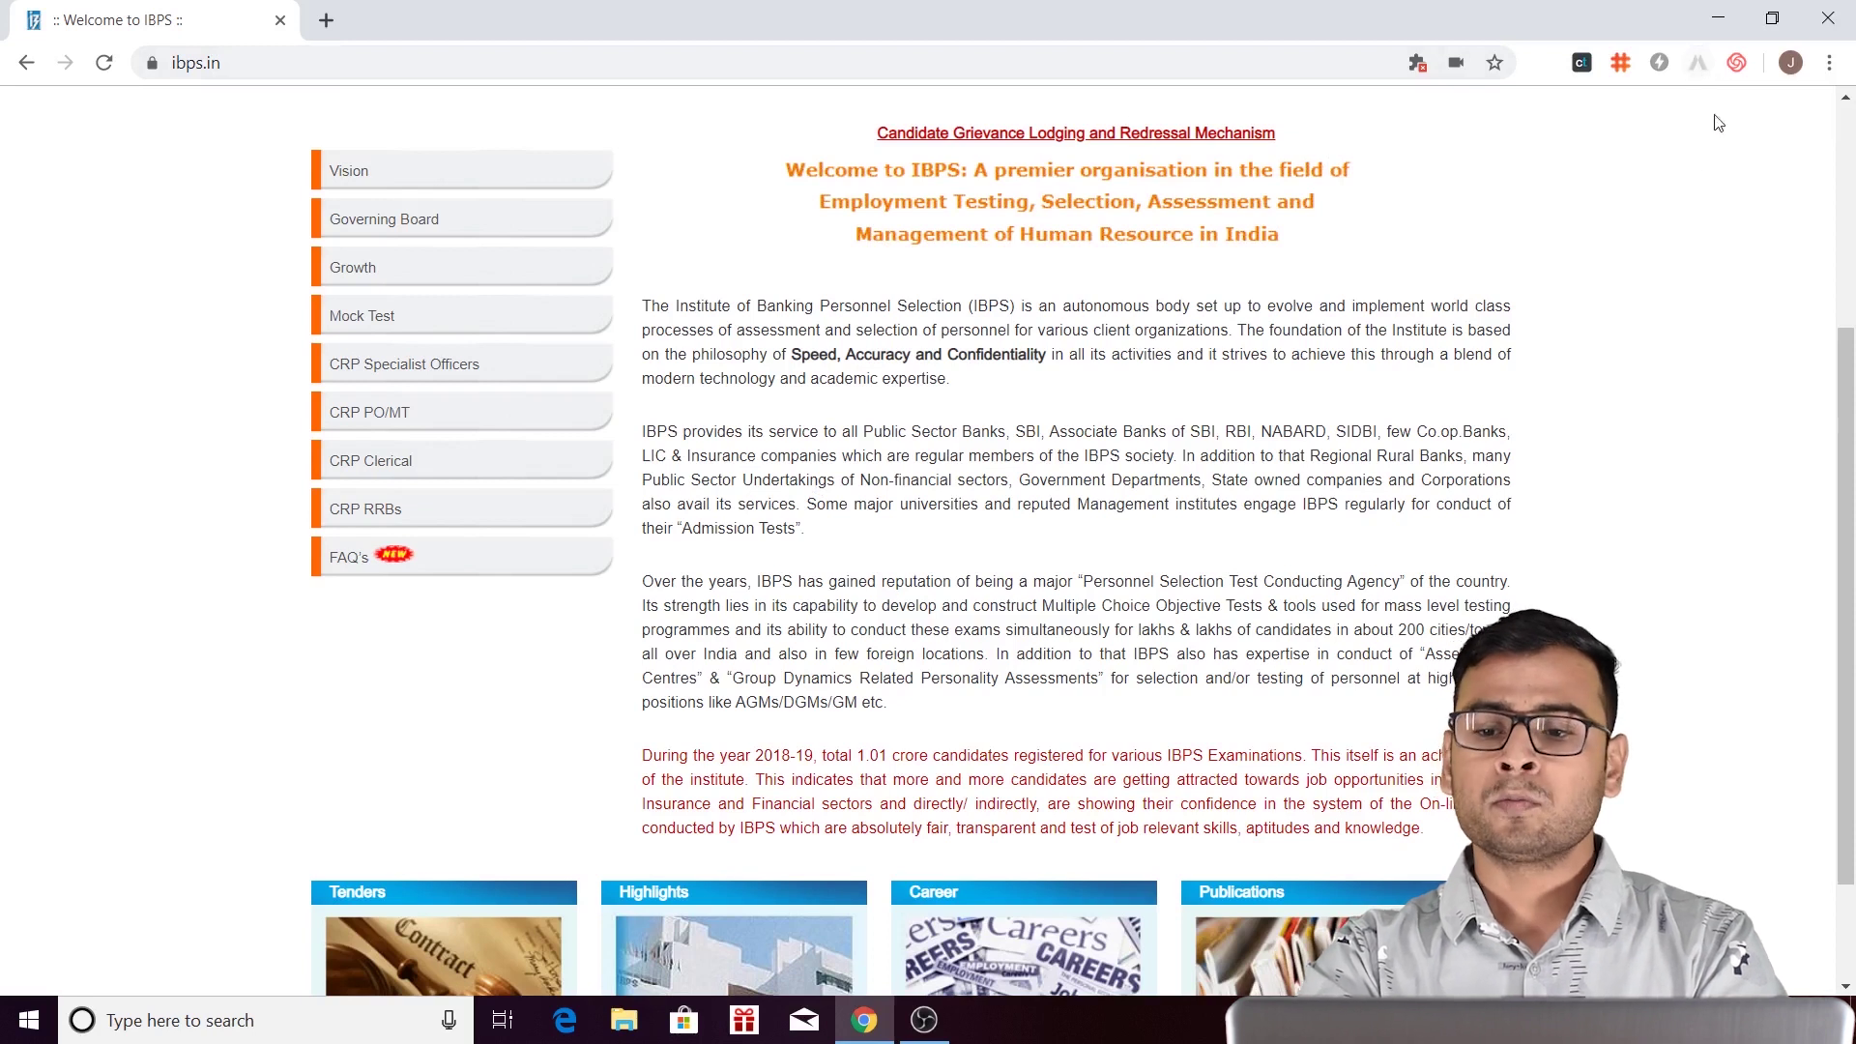
pyautogui.click(1696, 58)
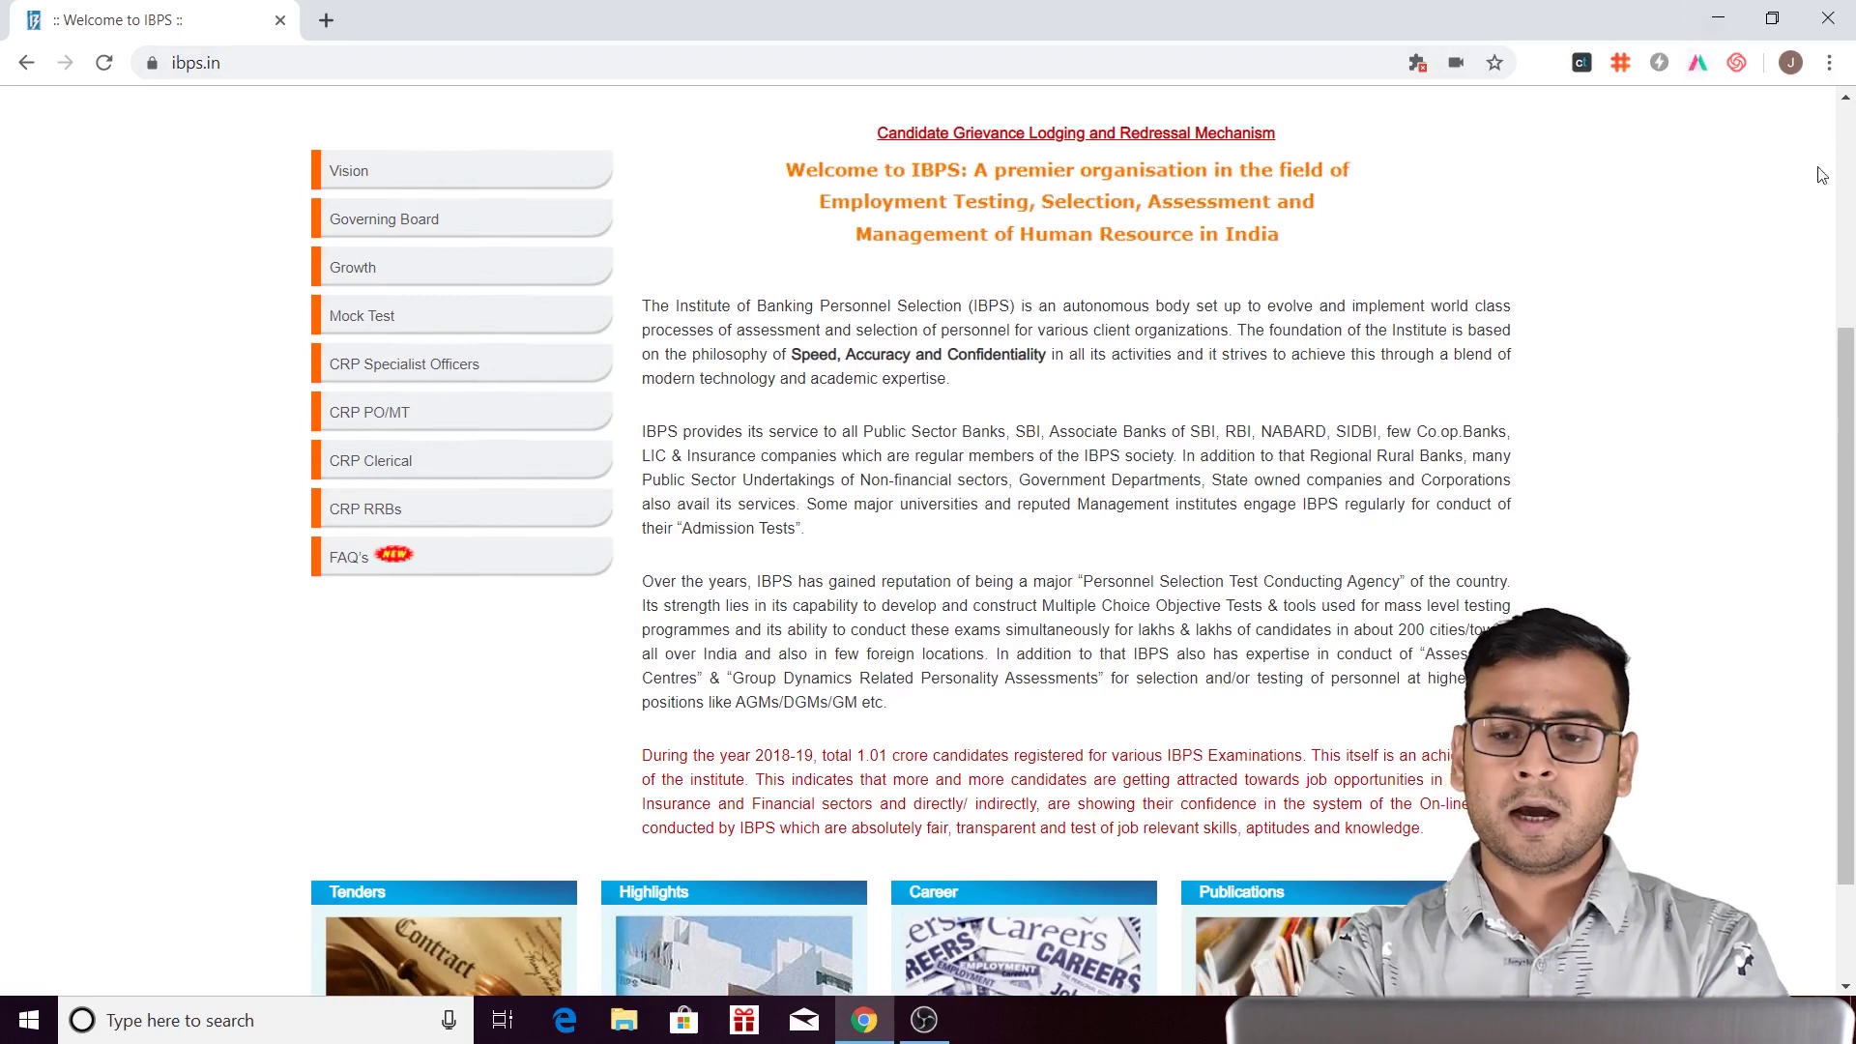
pyautogui.moveTo(703, 306); pyautogui.dragTo(1387, 583)
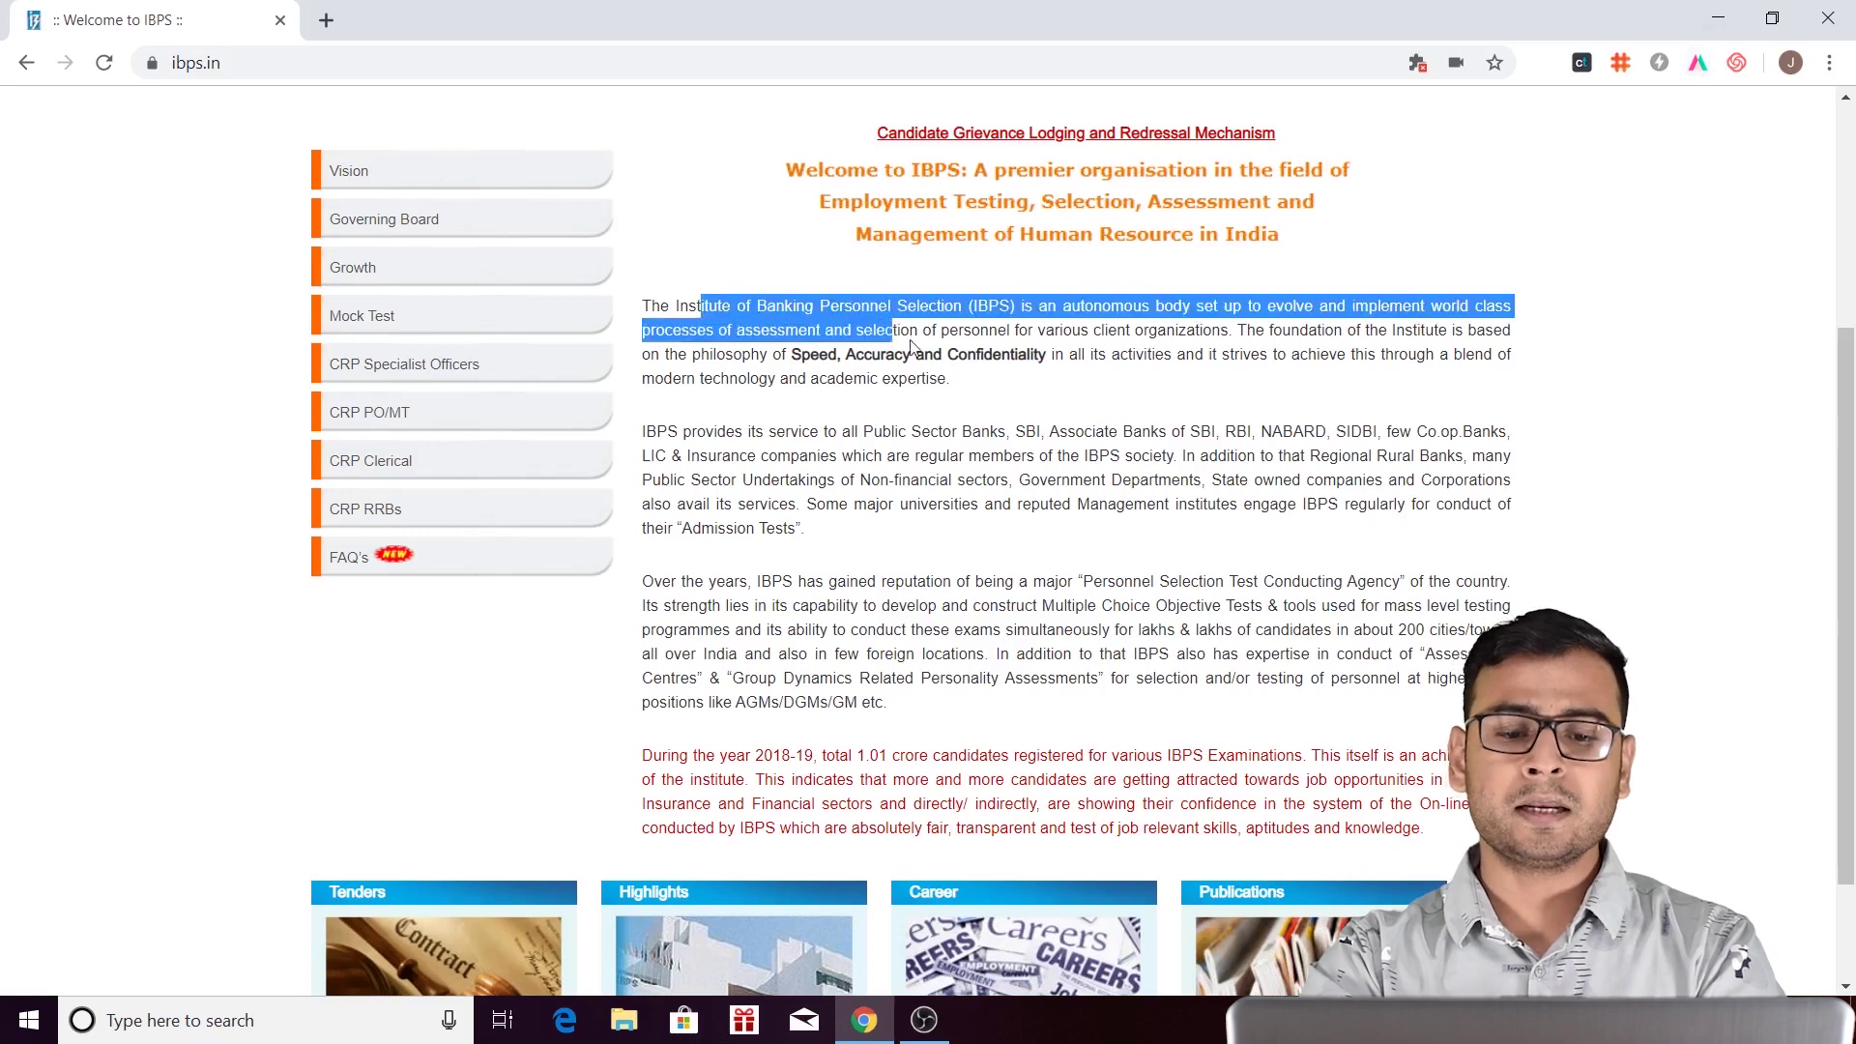
pyautogui.click(1033, 475)
pyautogui.rightClick(1051, 454)
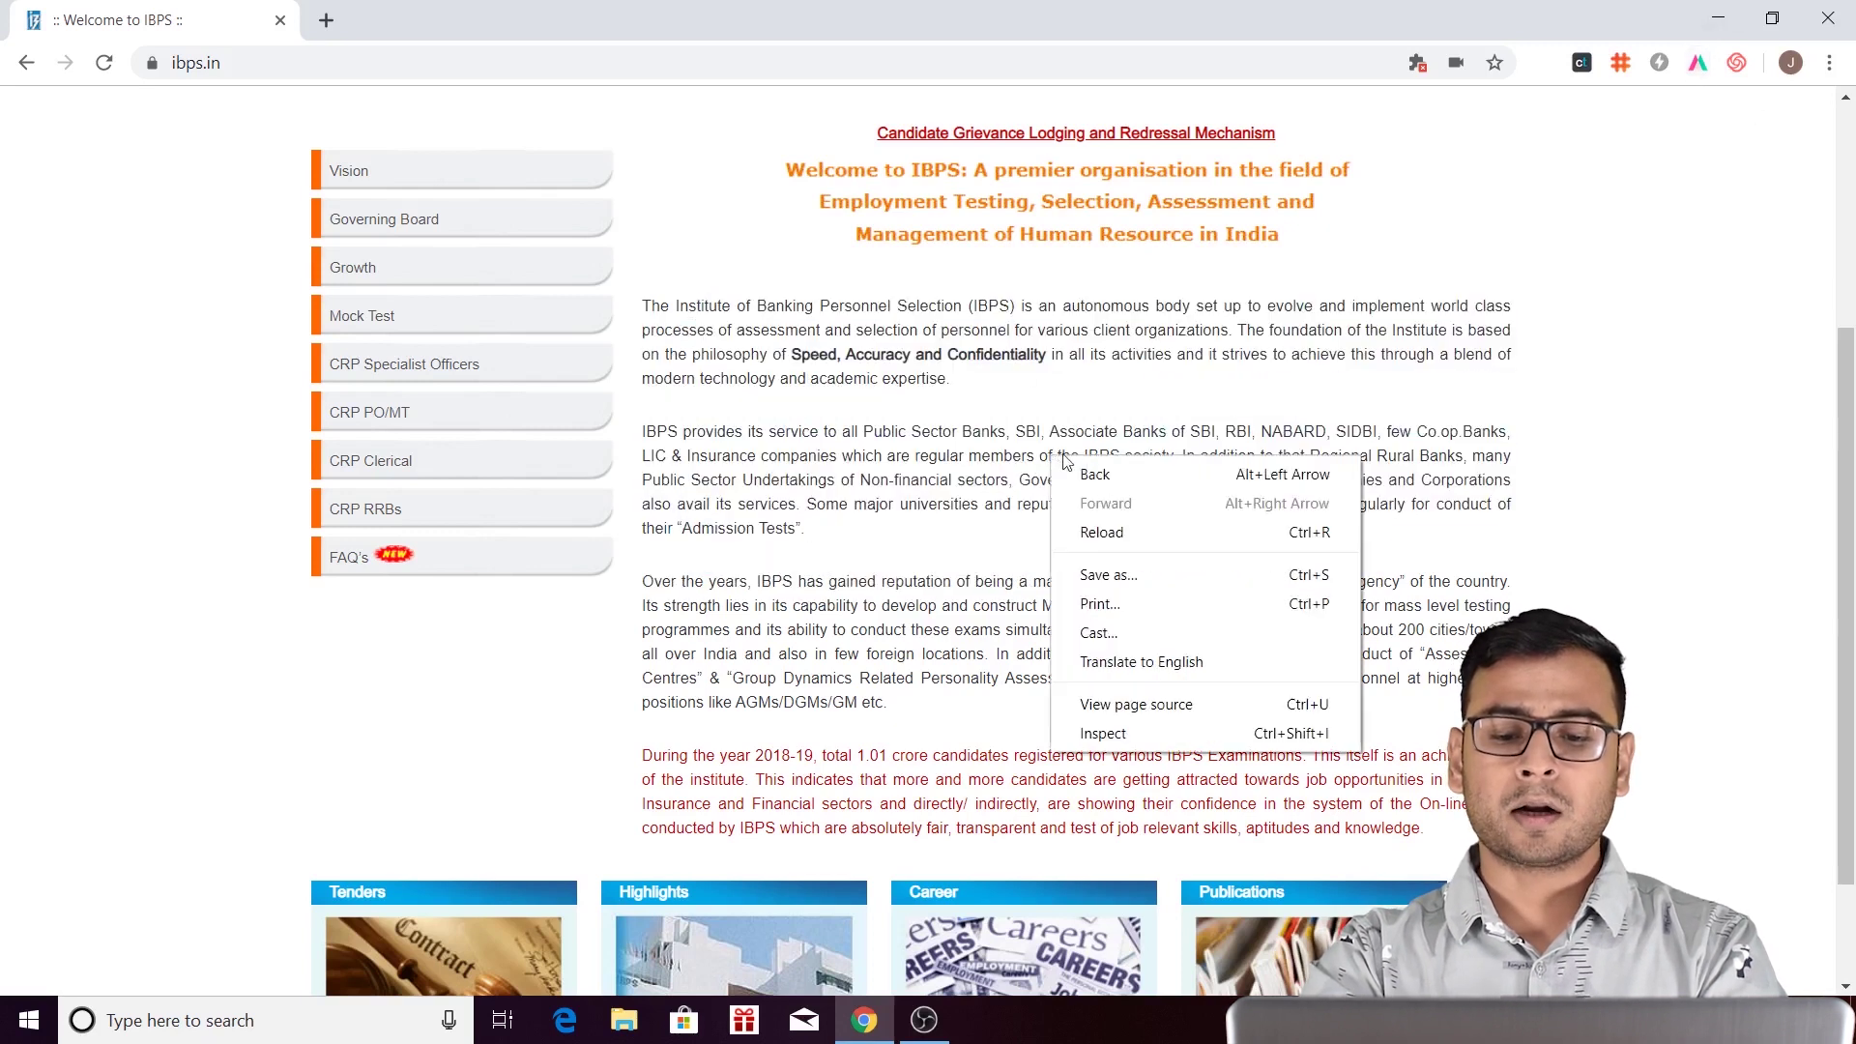
pyautogui.rightClick(920, 493)
pyautogui.click(1008, 483)
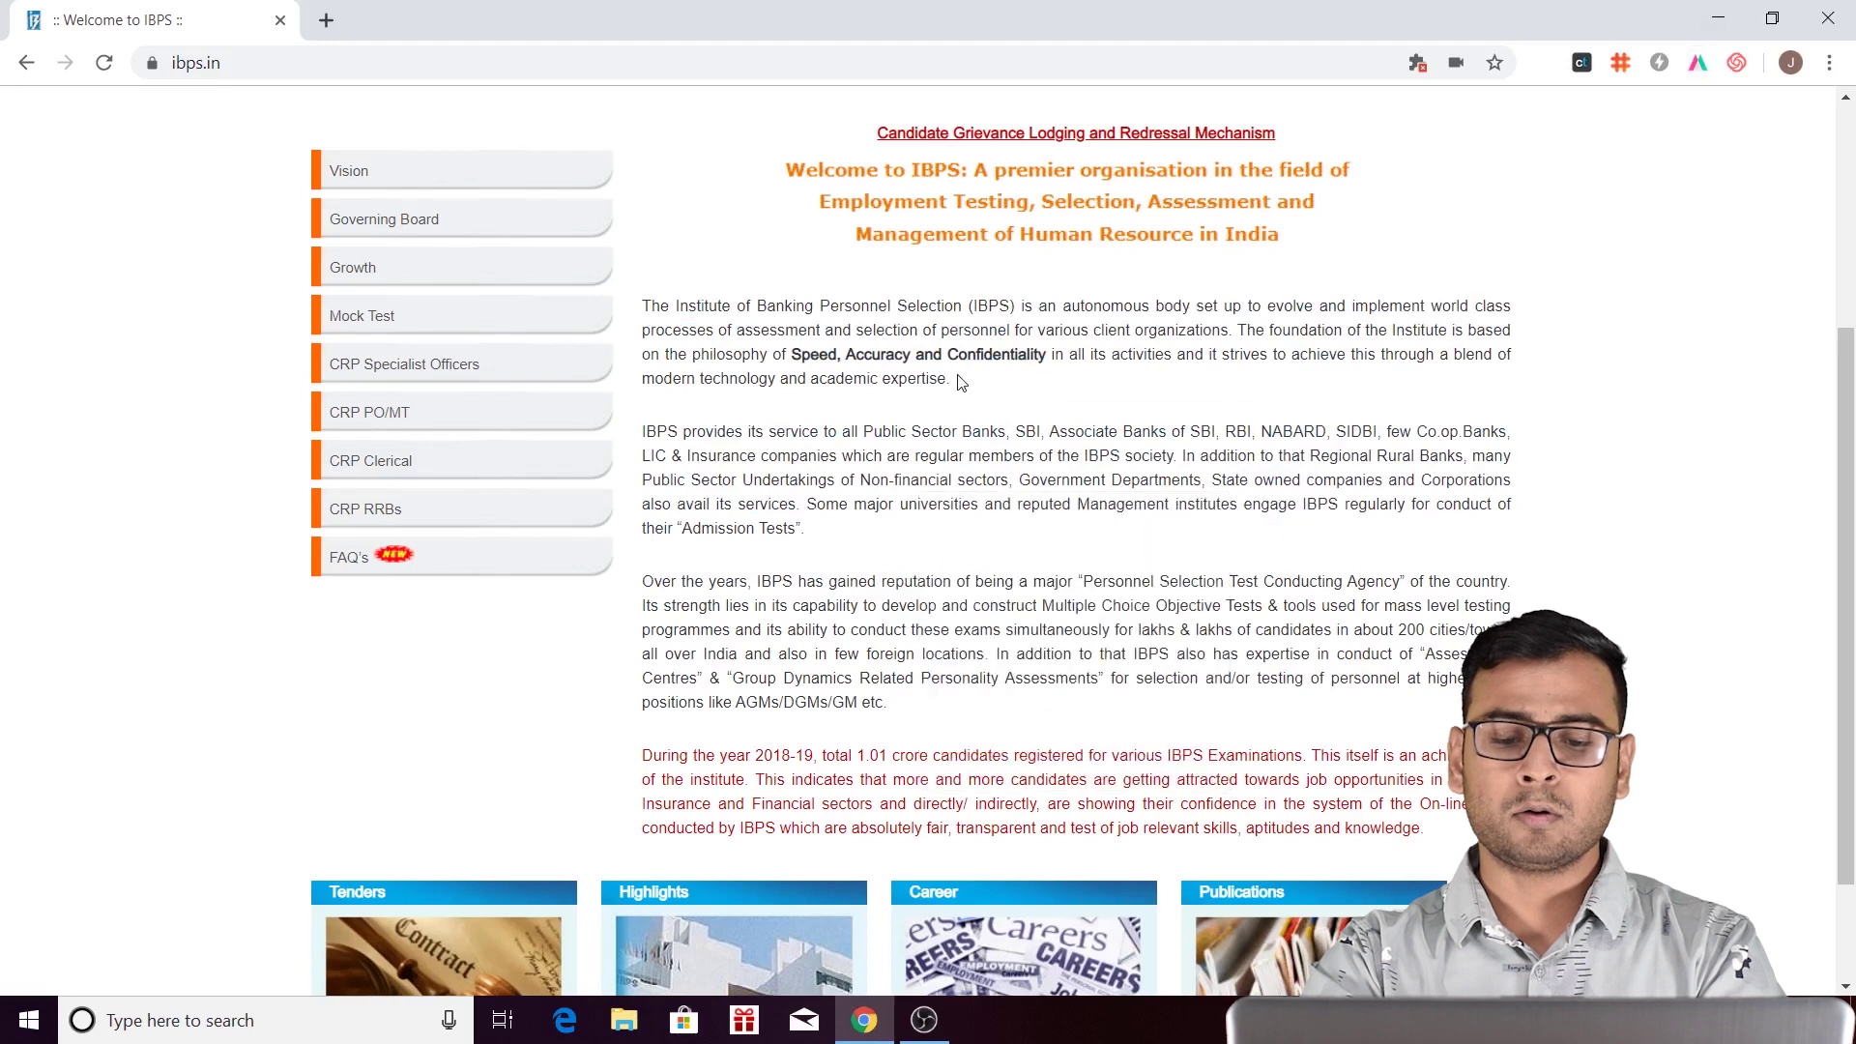
pyautogui.moveTo(760, 307); pyautogui.dragTo(1049, 431)
pyautogui.rightClick(854, 323)
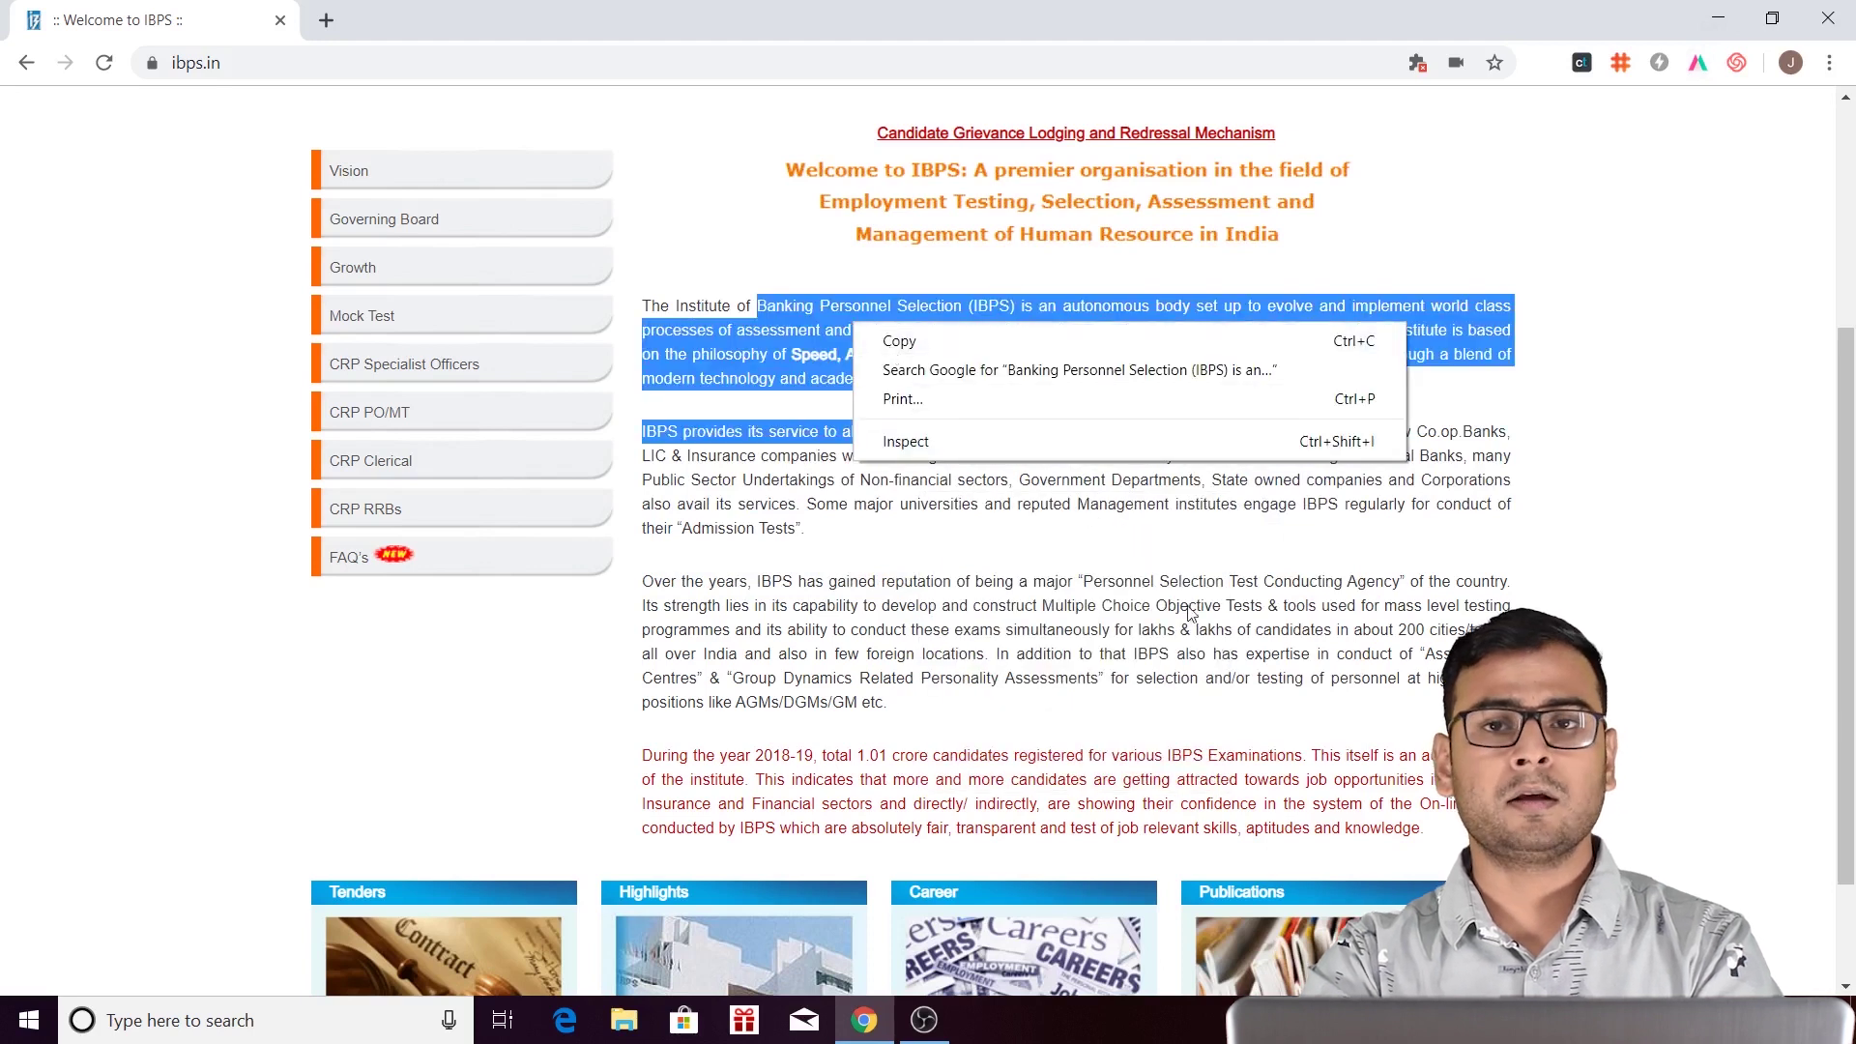
pyautogui.click(1252, 641)
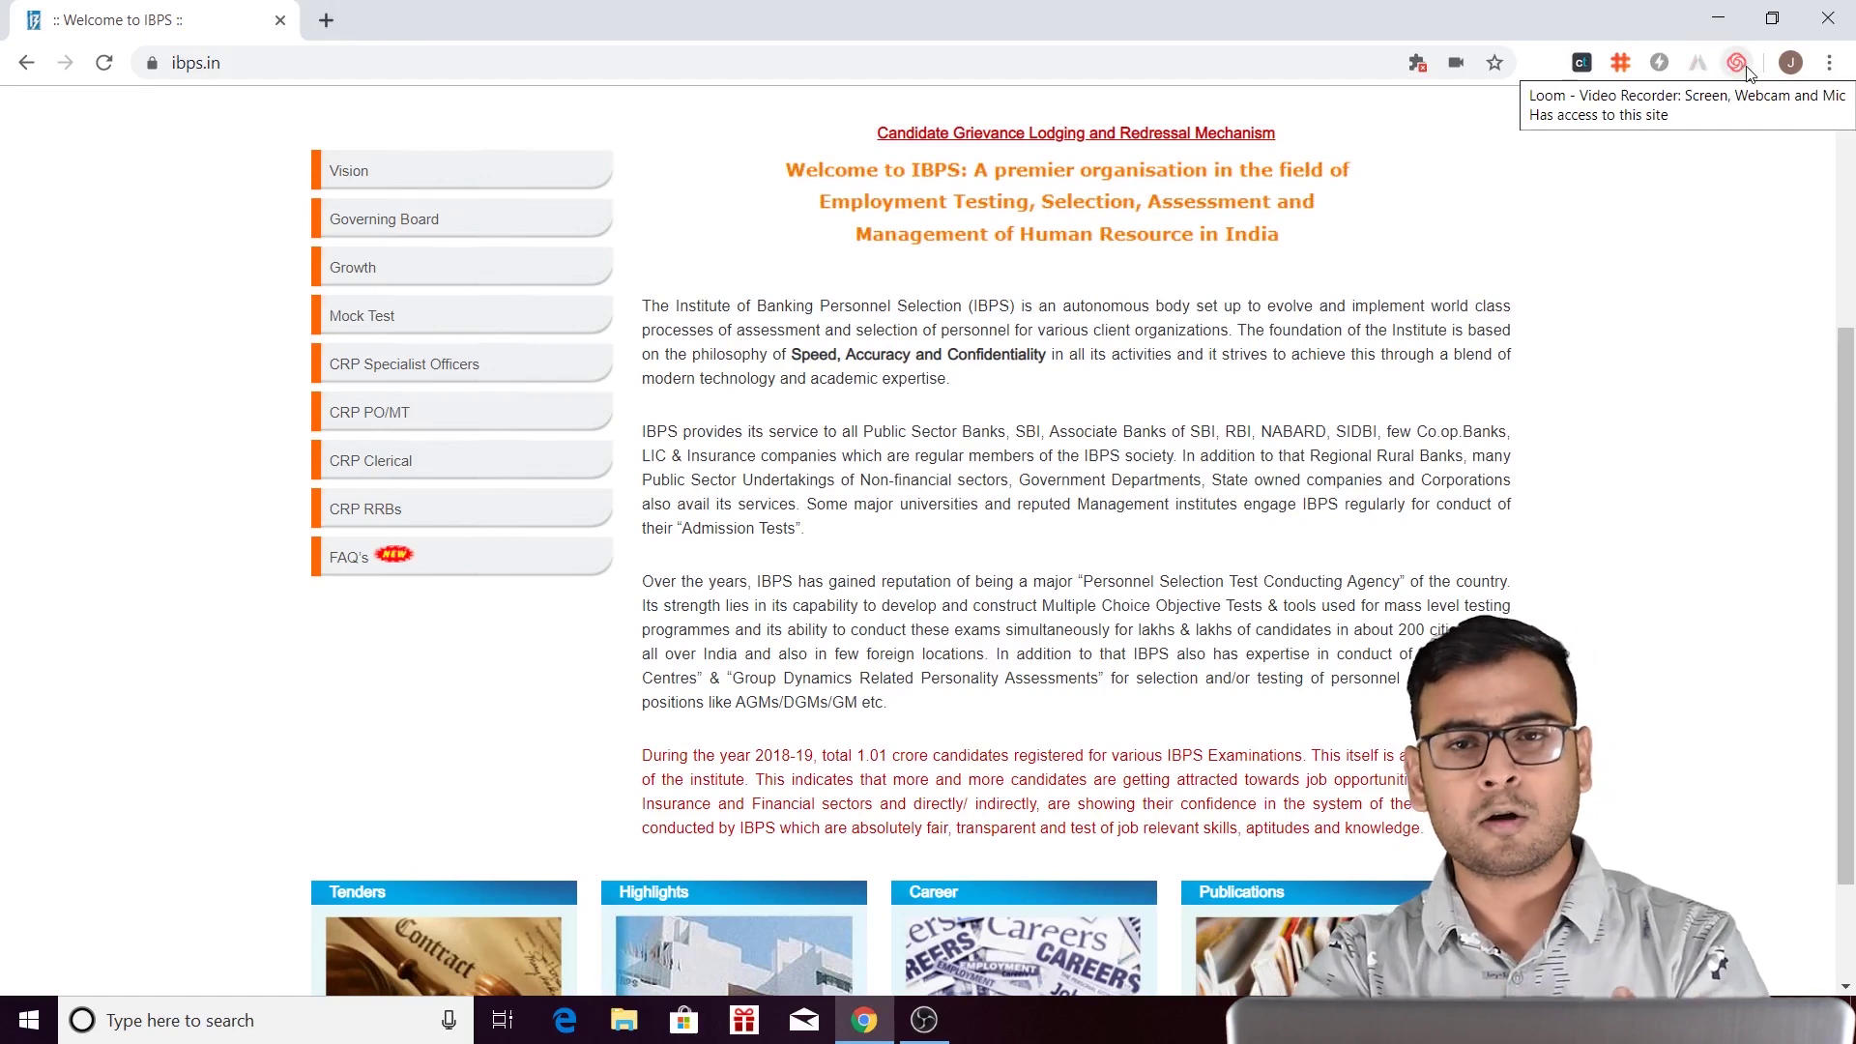
# Open the Loom recorder and toggle between Screen Only and Screen+Cam modes
pyautogui.click(1736, 63)
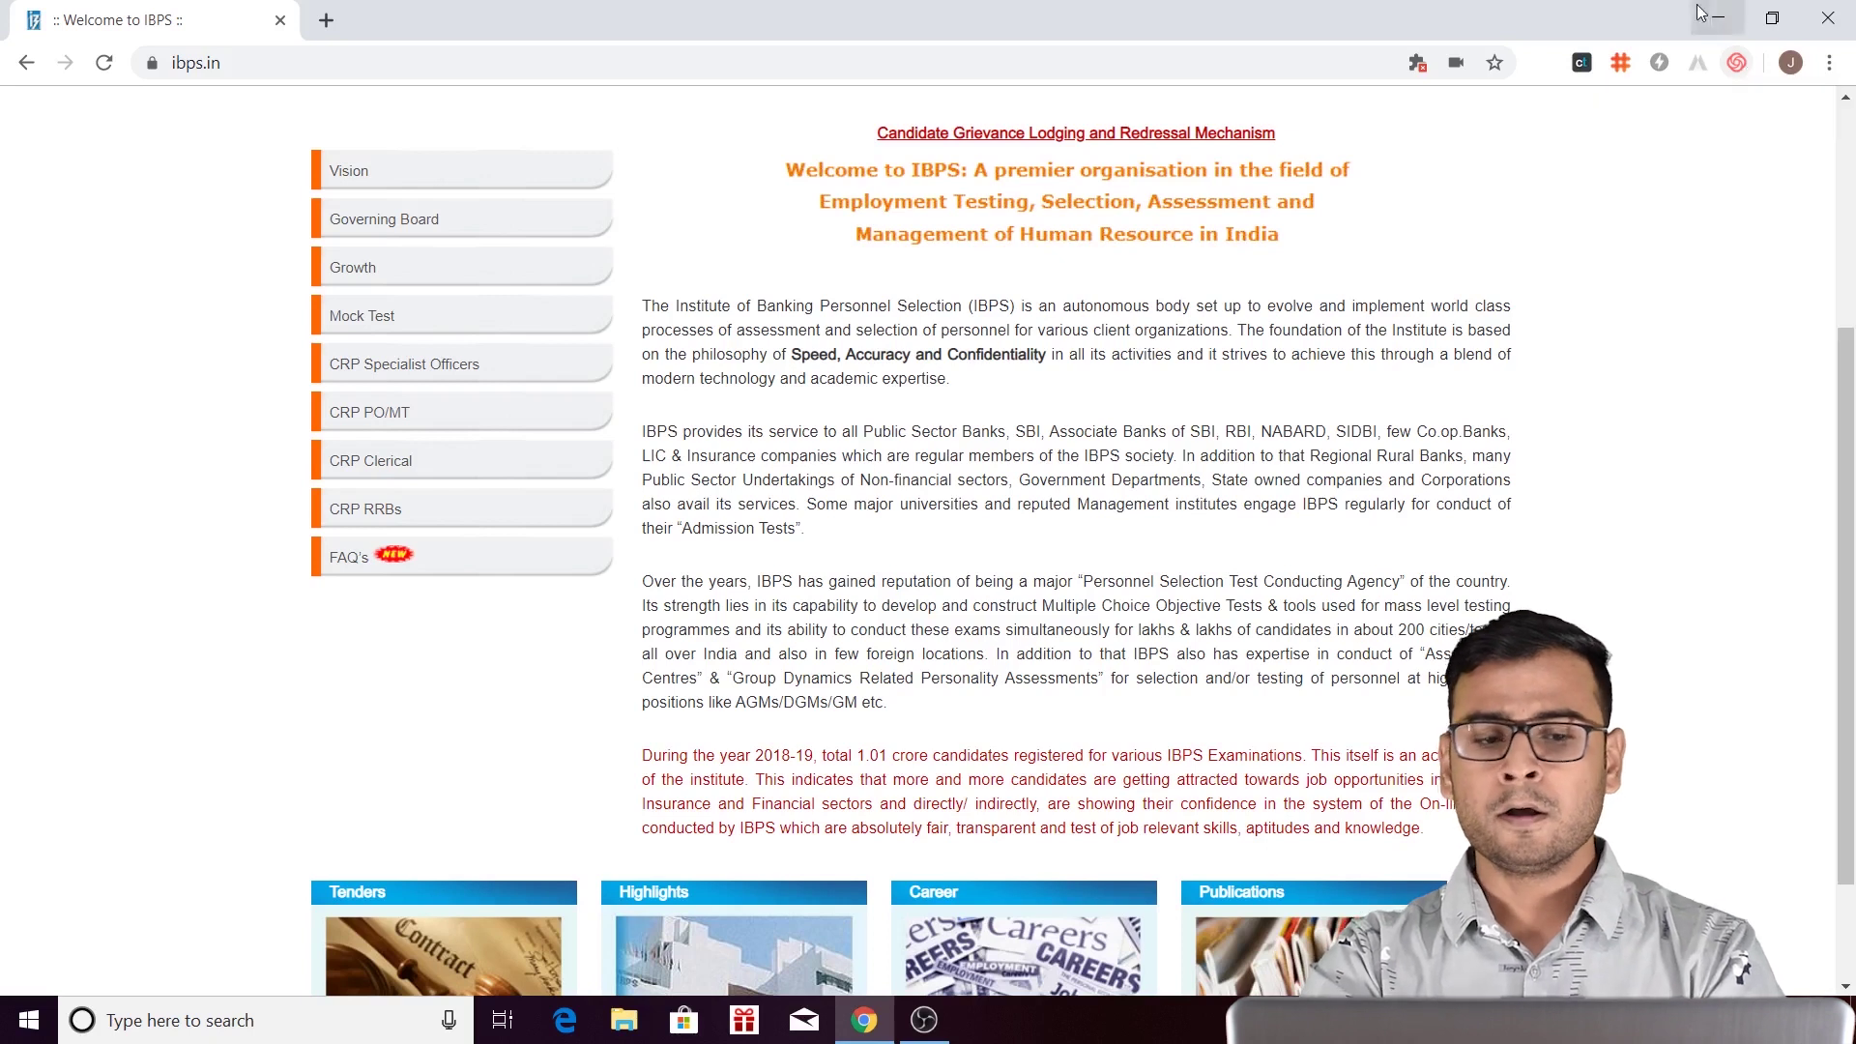
pyautogui.scroll(5, 1163, 360)
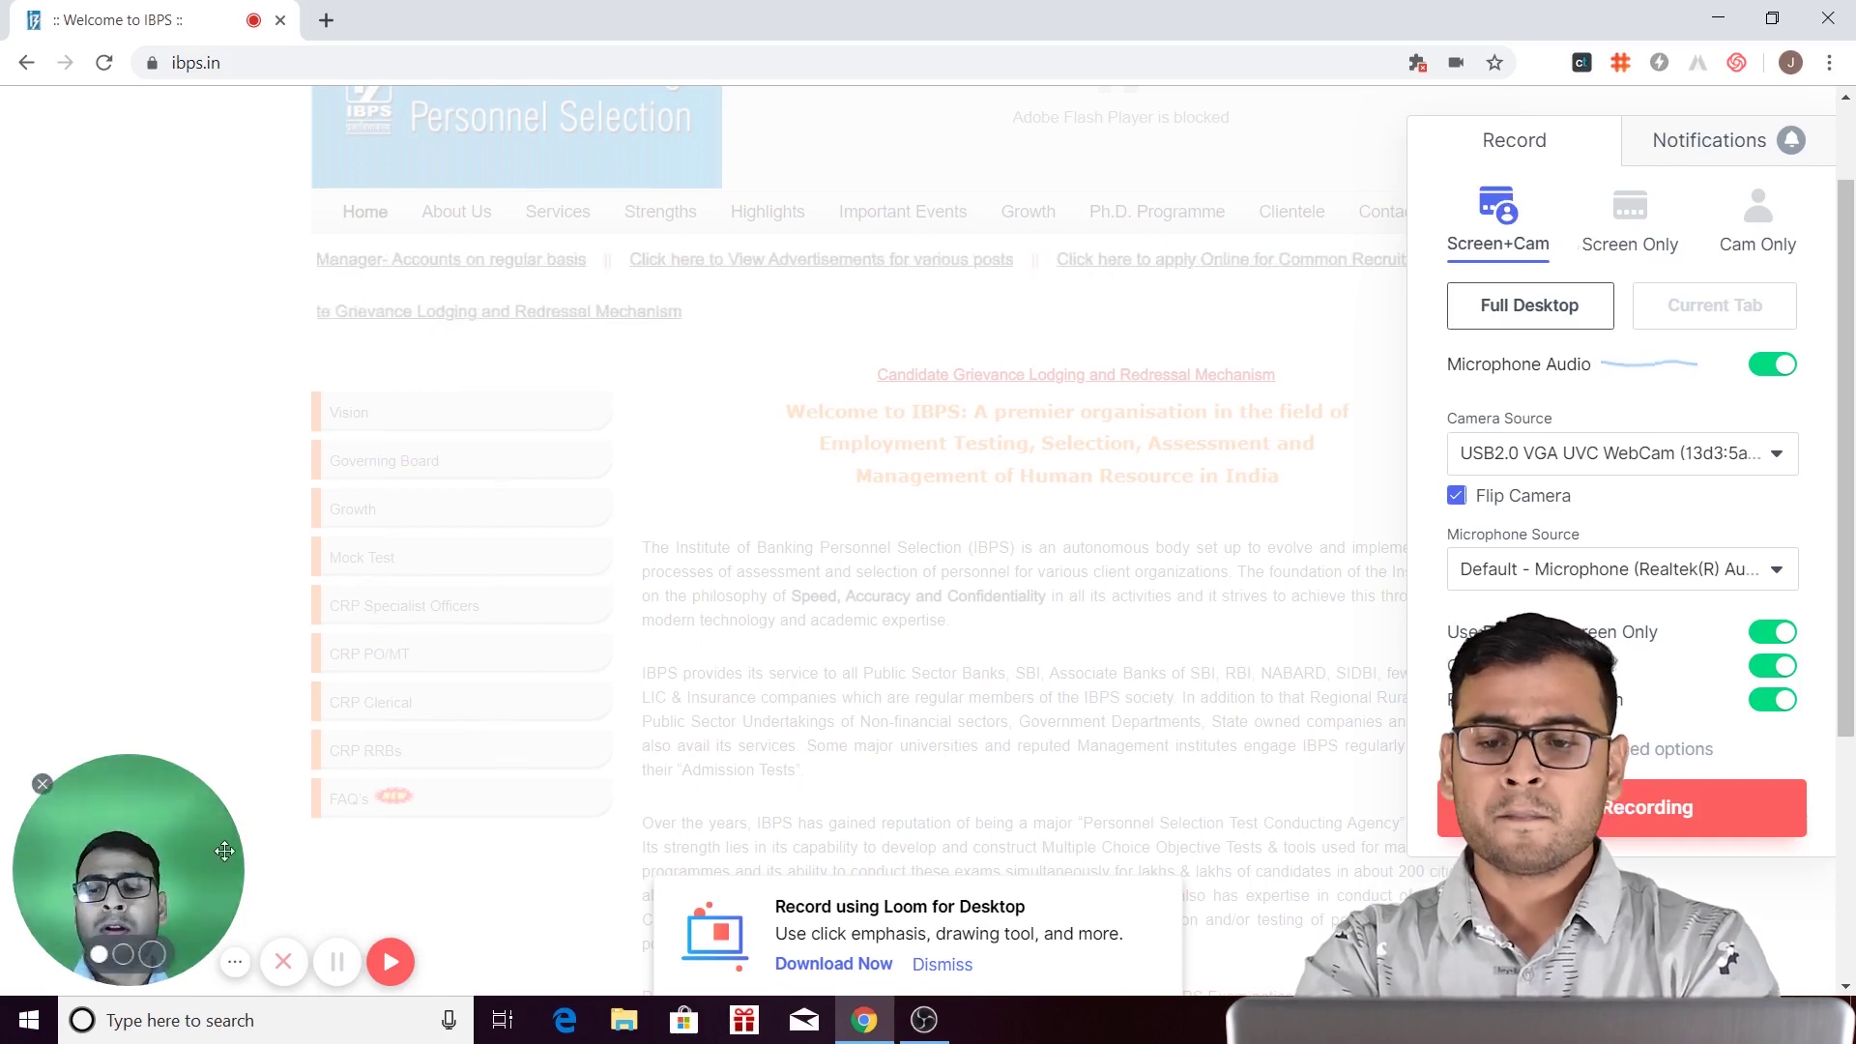
pyautogui.click(1629, 218)
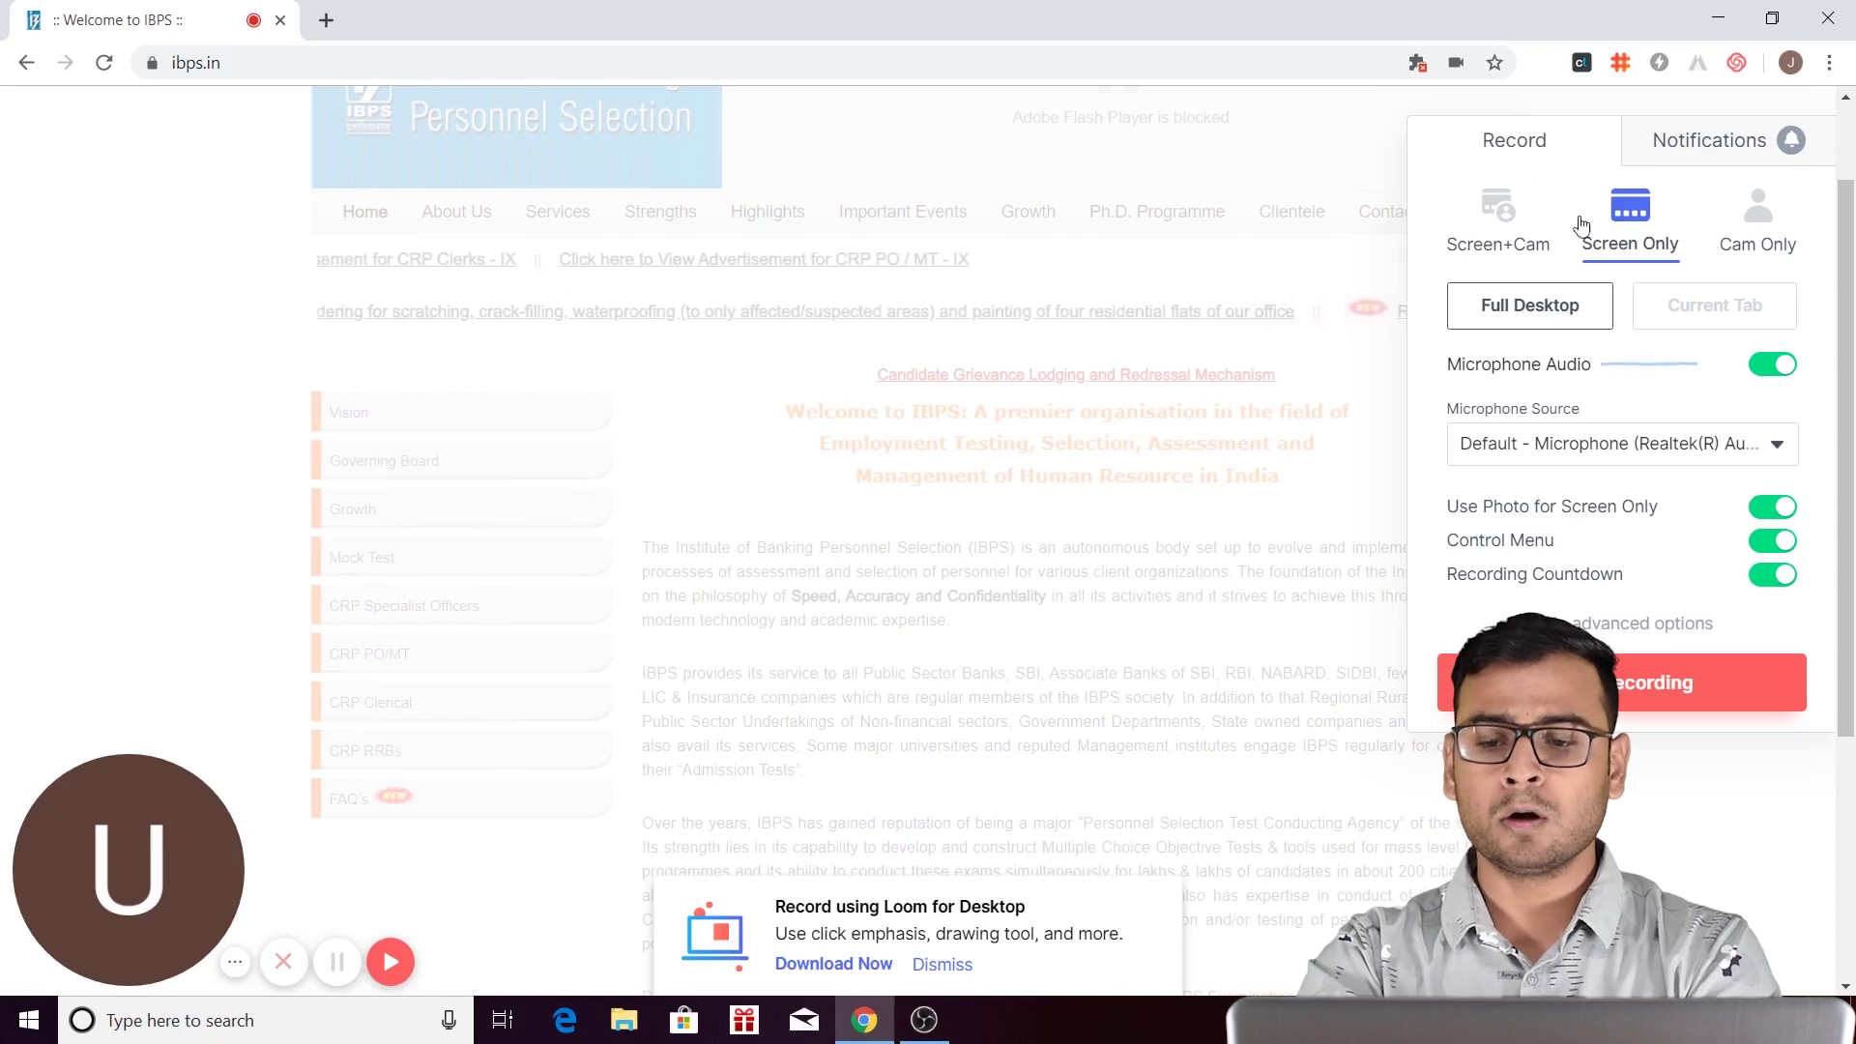
pyautogui.click(1497, 227)
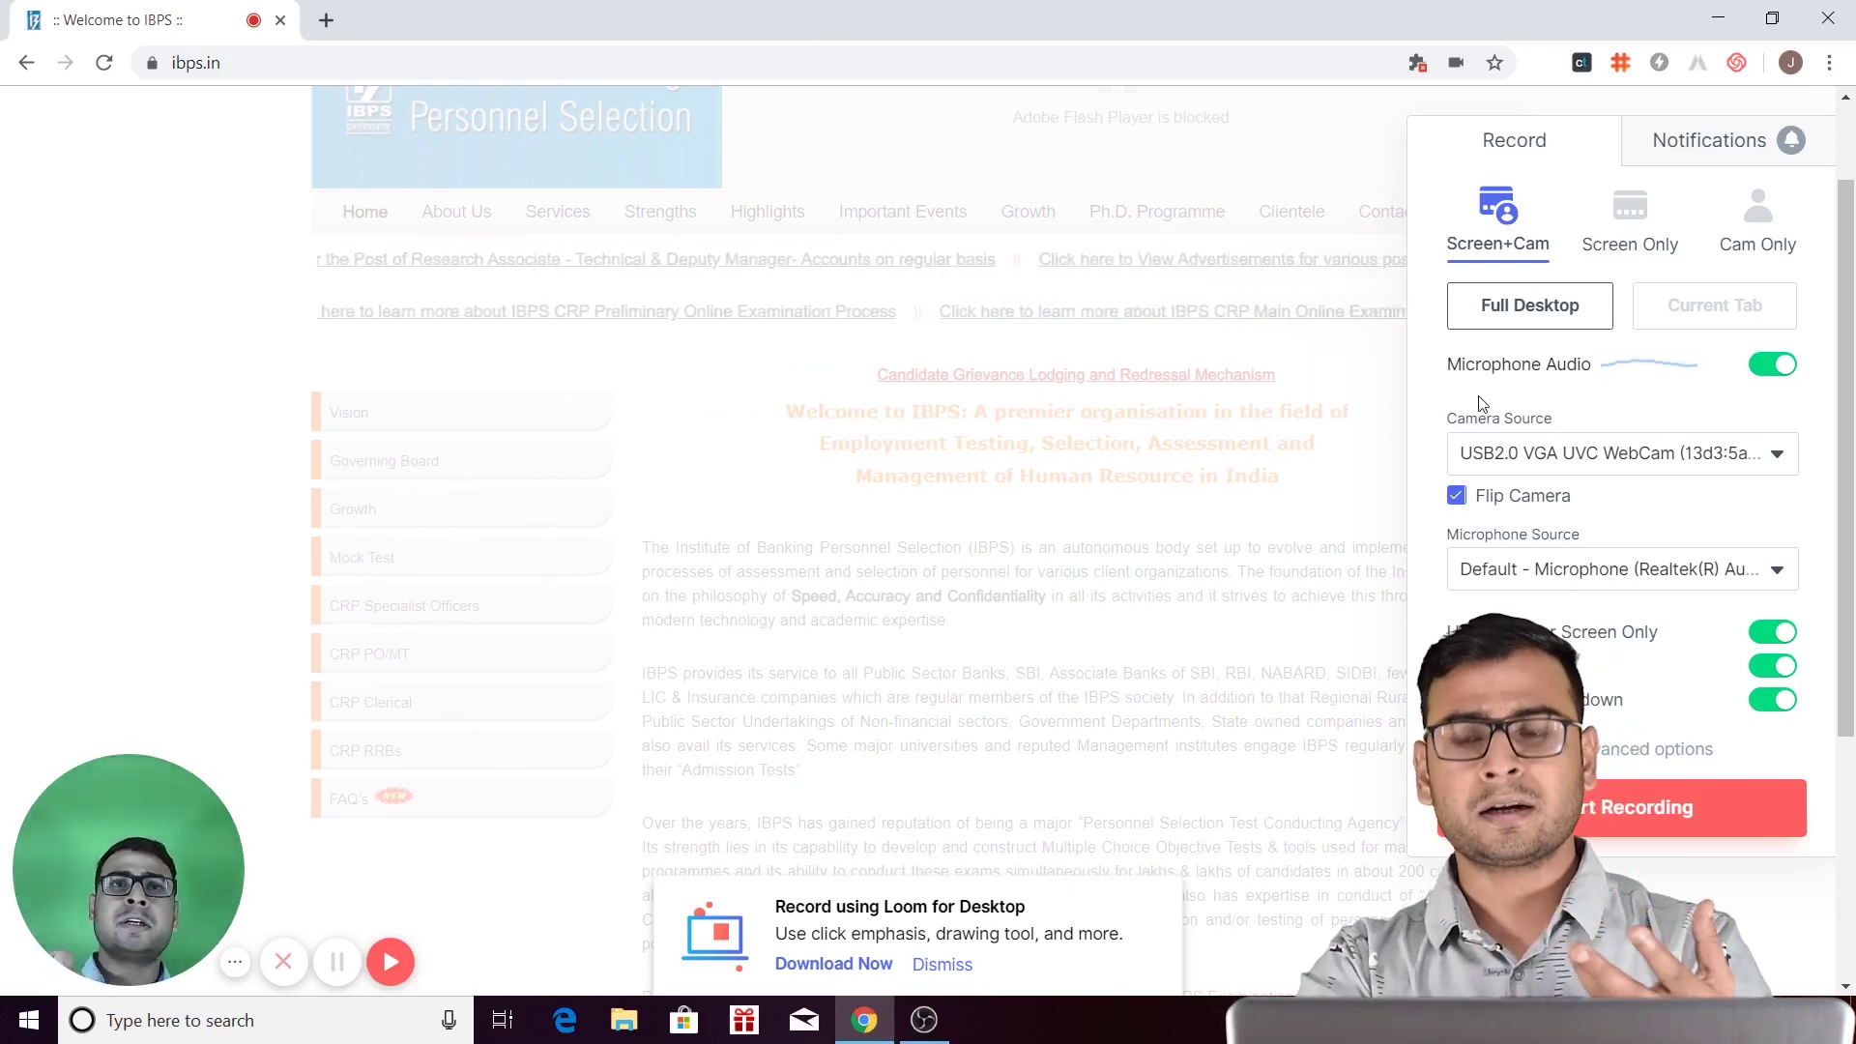
# Reselect the USB2.0 VGA UVC WebCam as Loom's camera source
pyautogui.click(1603, 457)
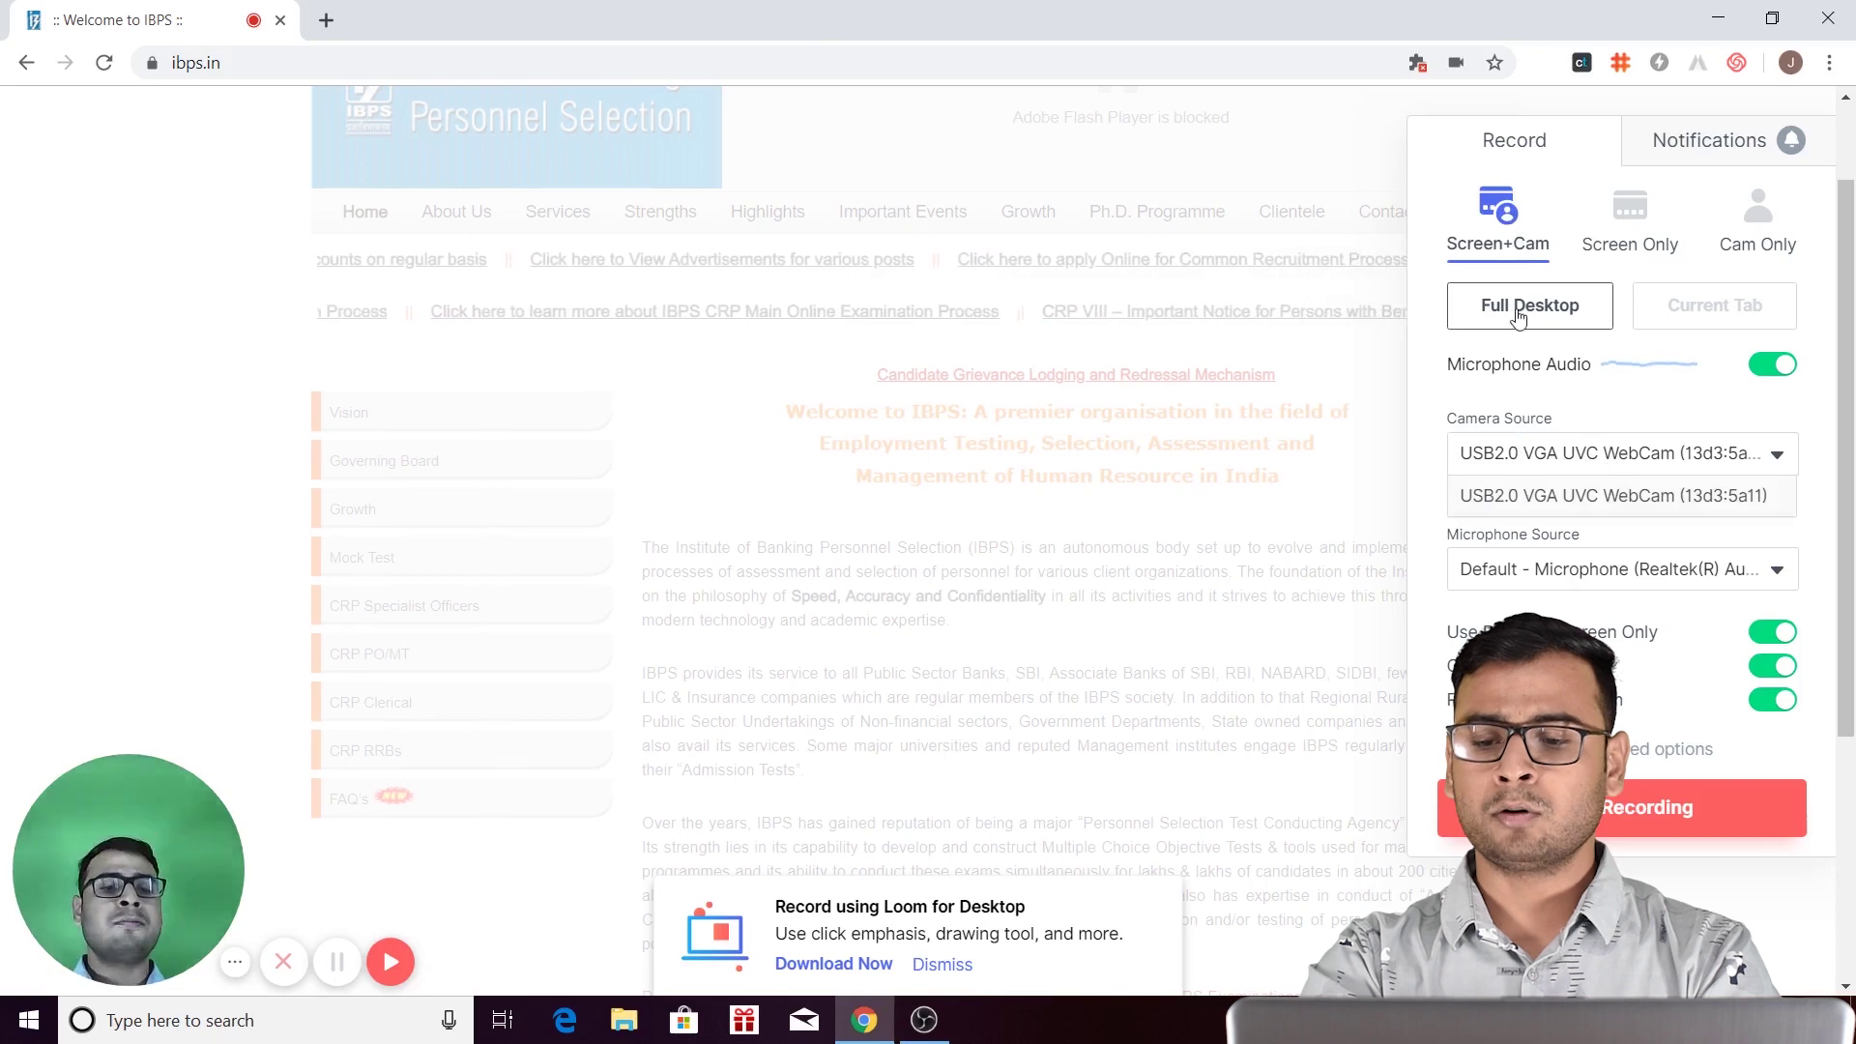
pyautogui.click(1631, 495)
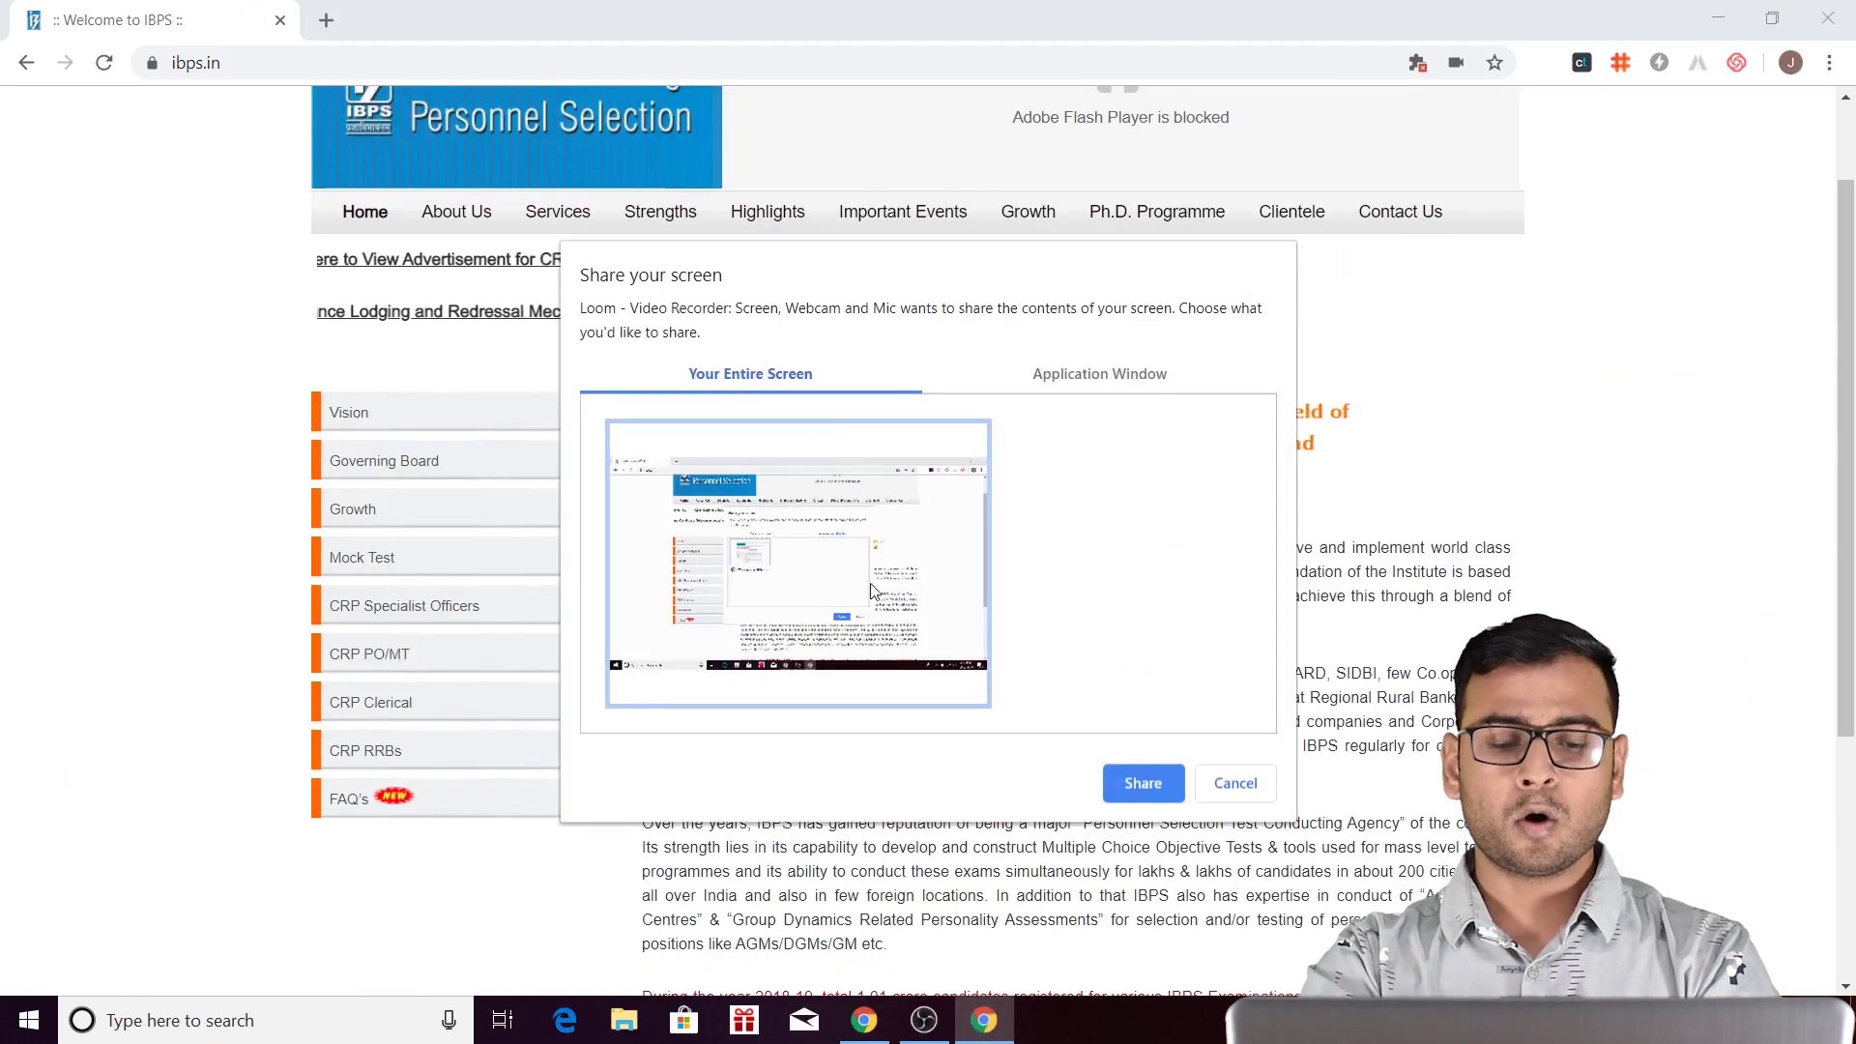
# Record the entire screen showing the IBPS page, then finish to open the share page
pyautogui.click(1144, 784)
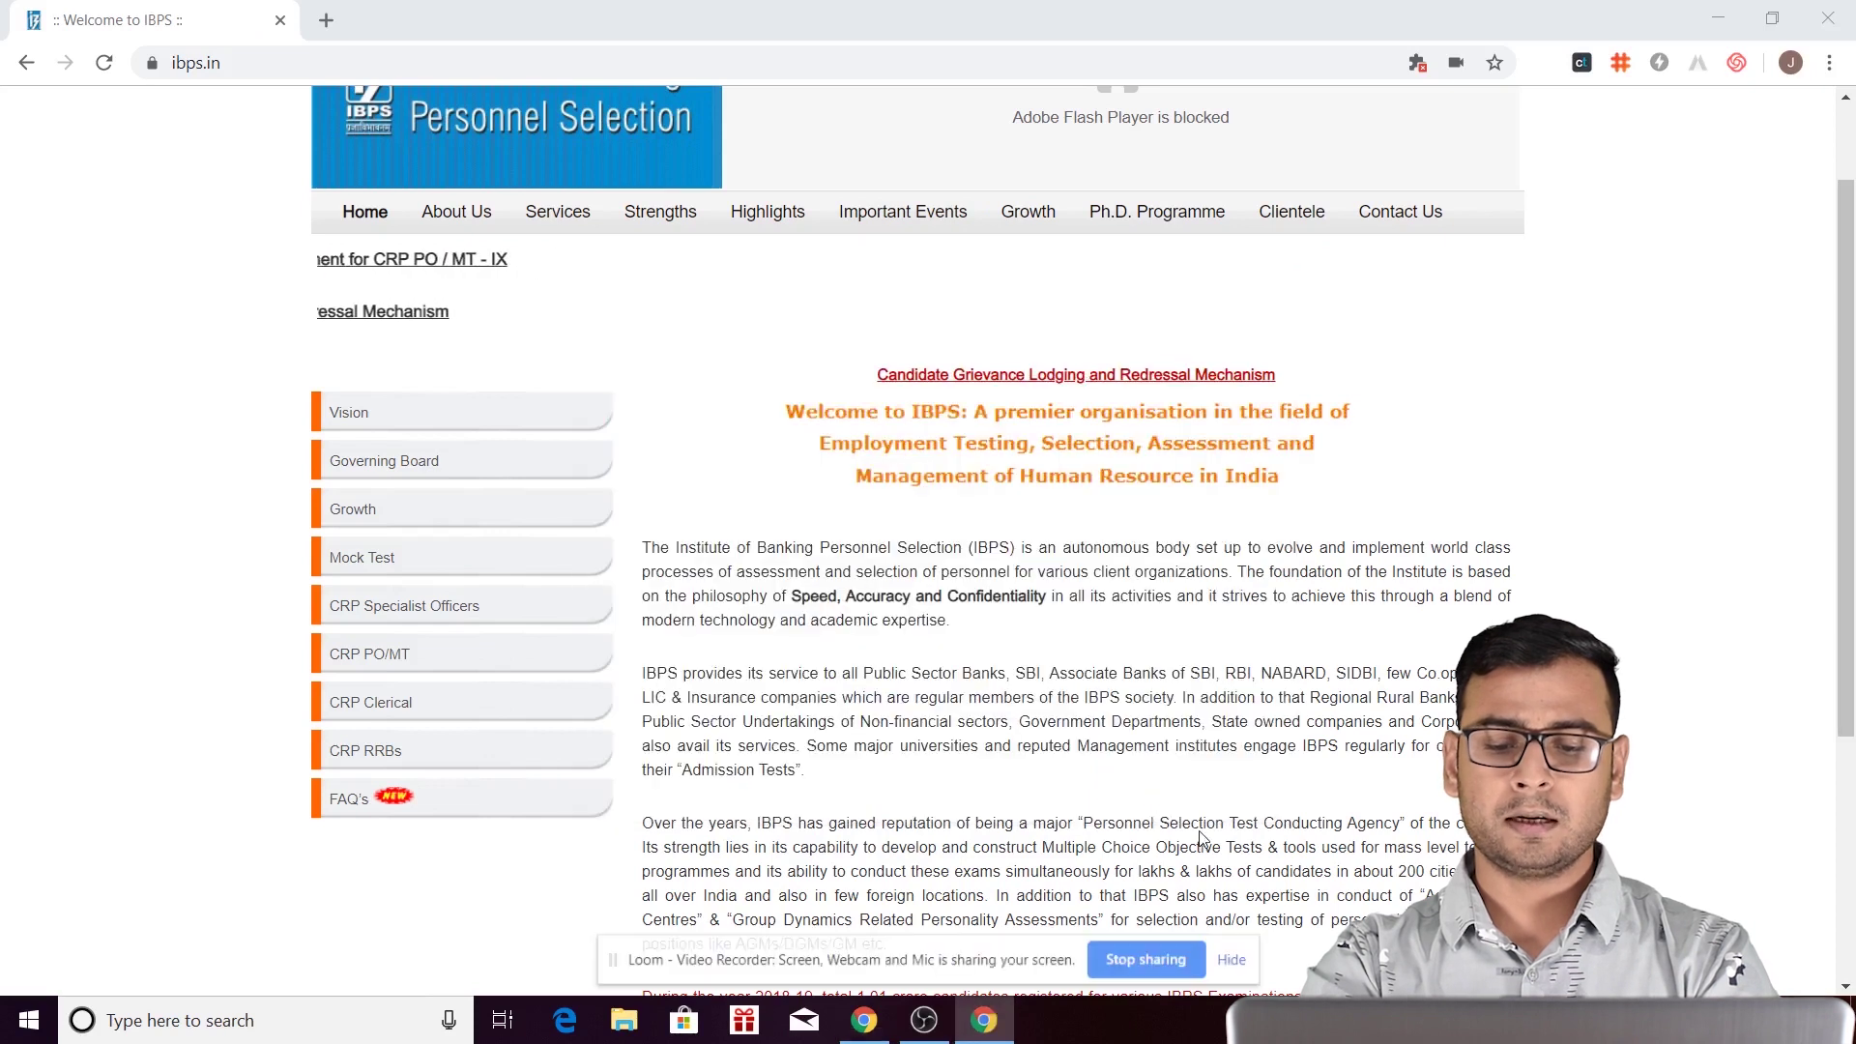
pyautogui.scroll(-4, 1242, 807)
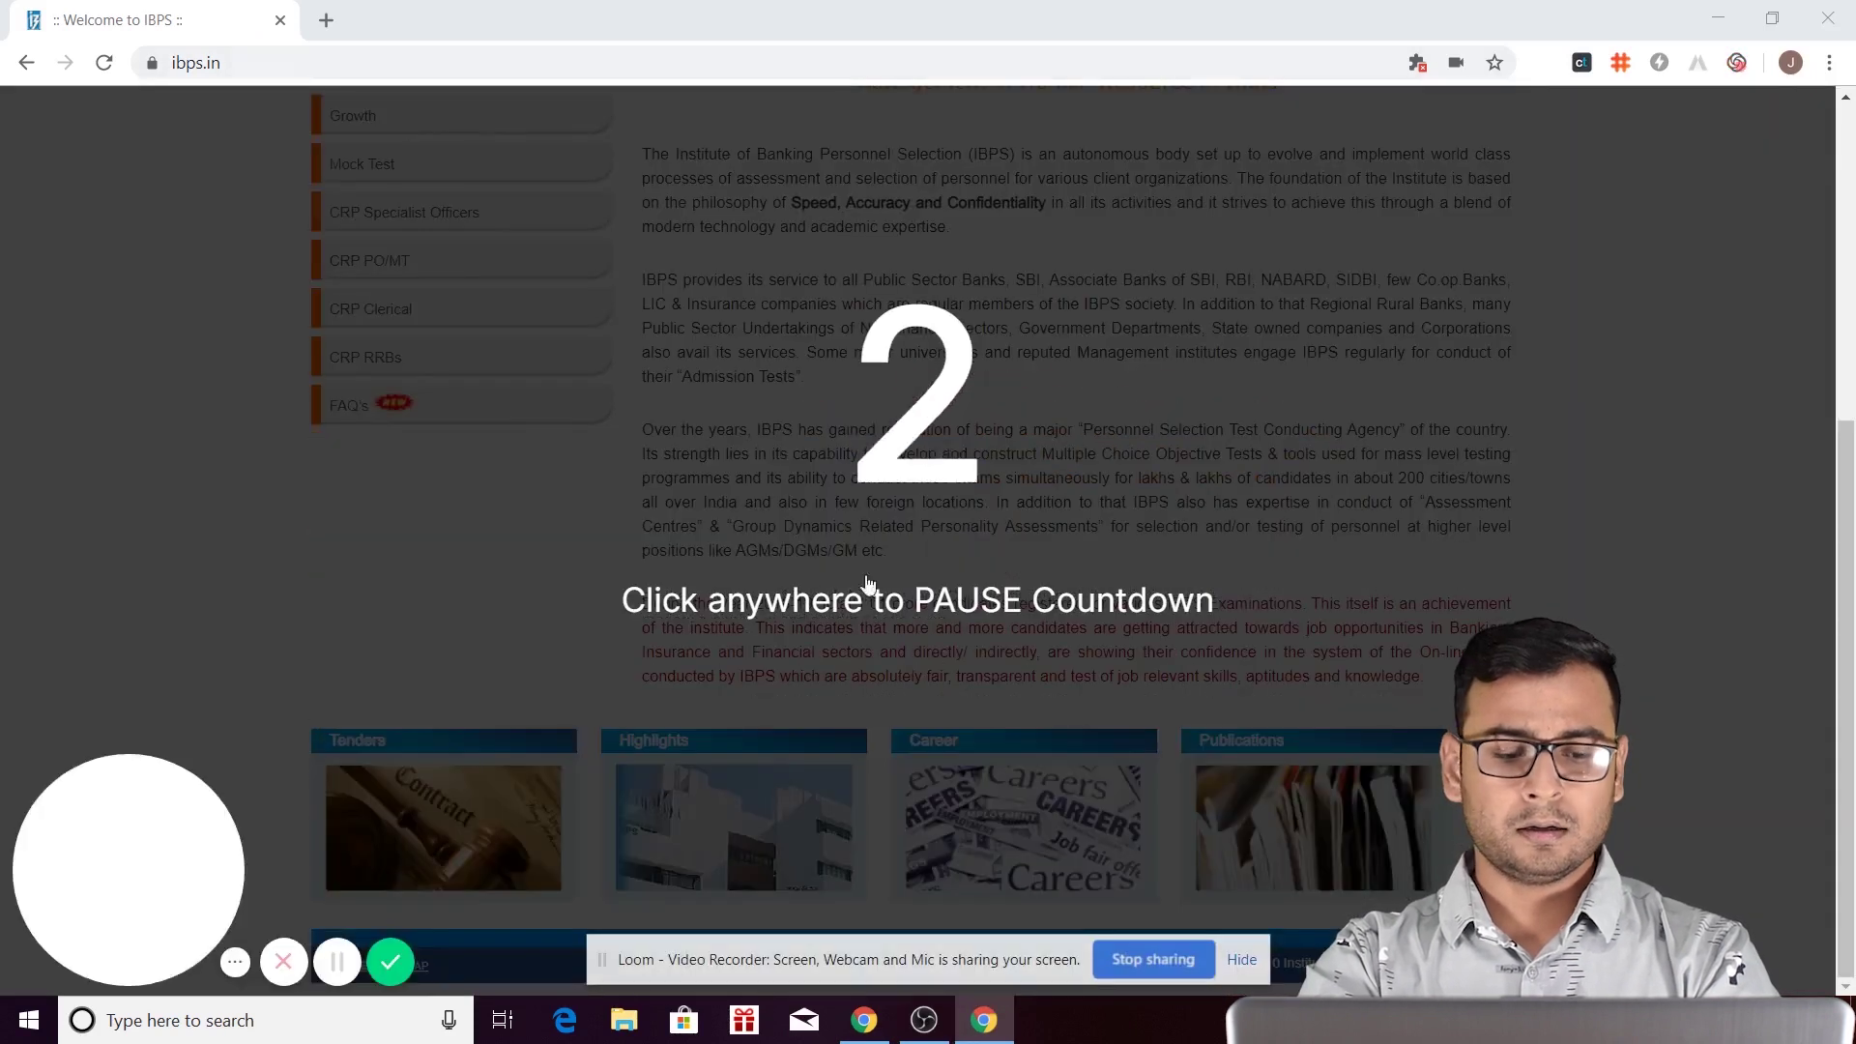
pyautogui.scroll(5, 801, 574)
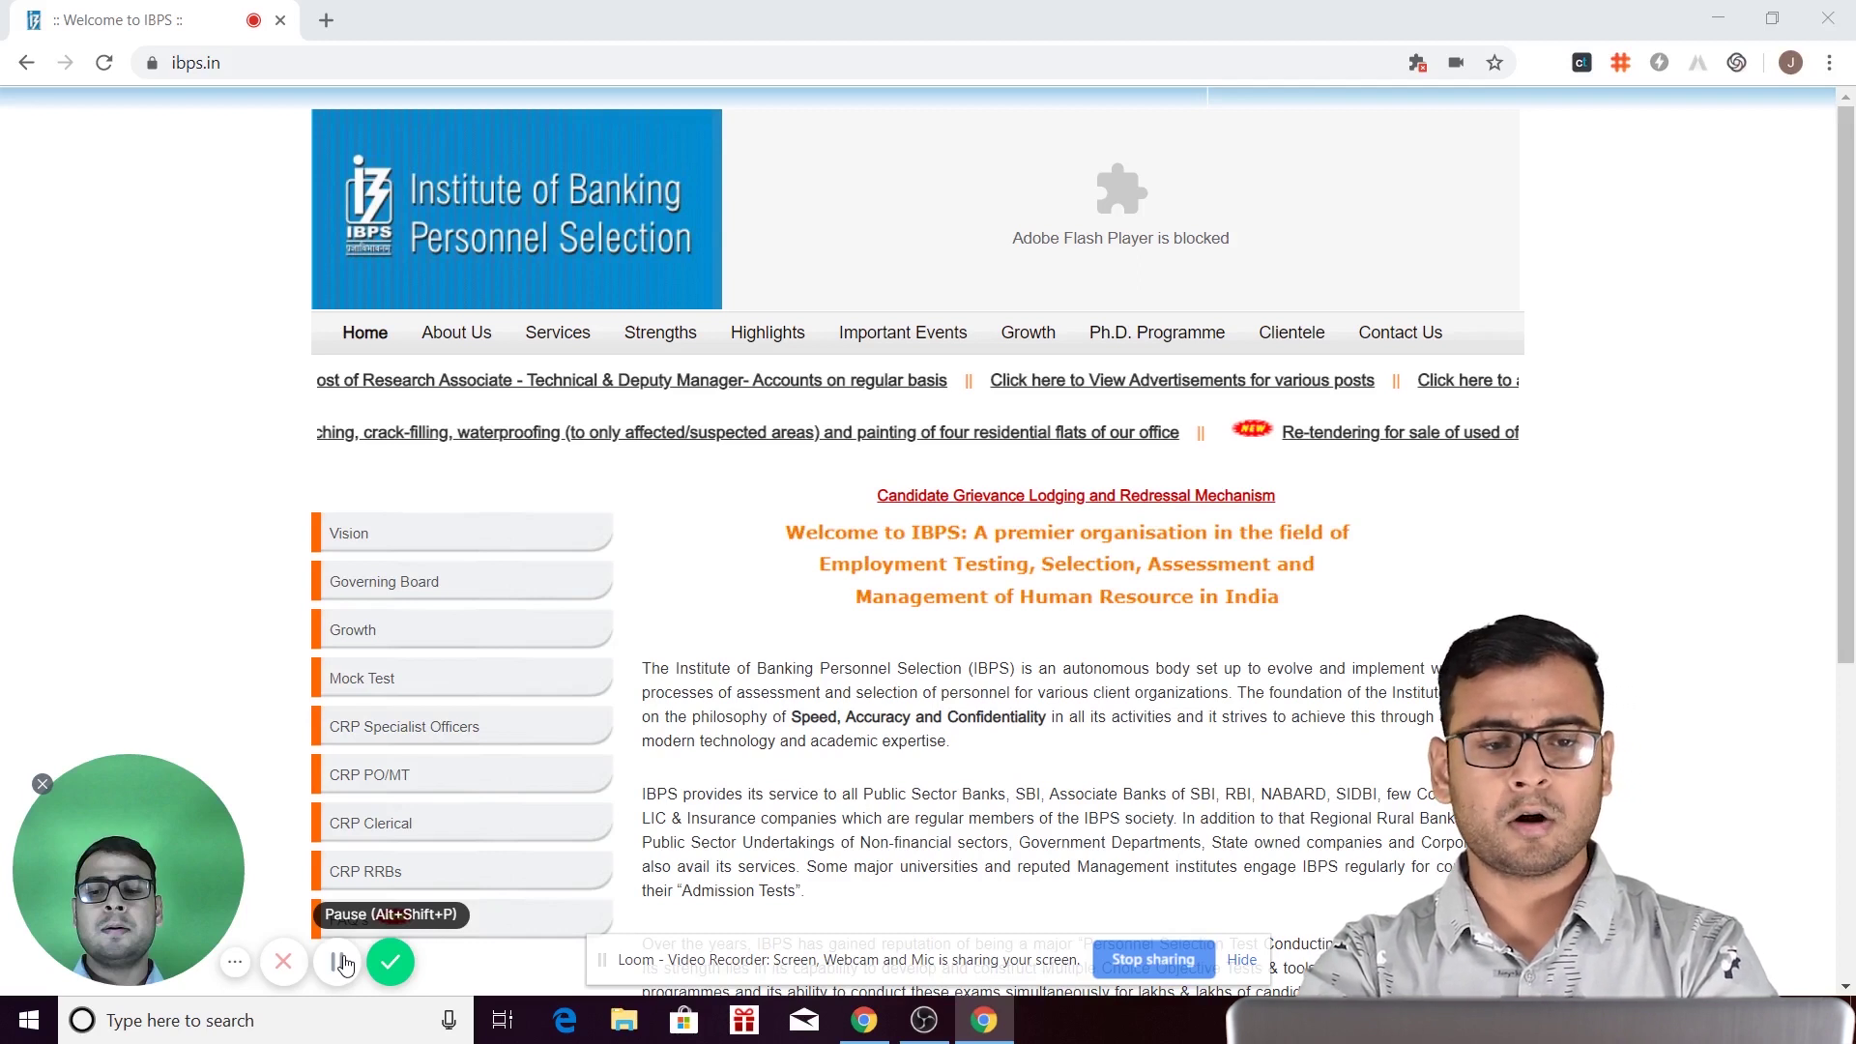
pyautogui.click(391, 962)
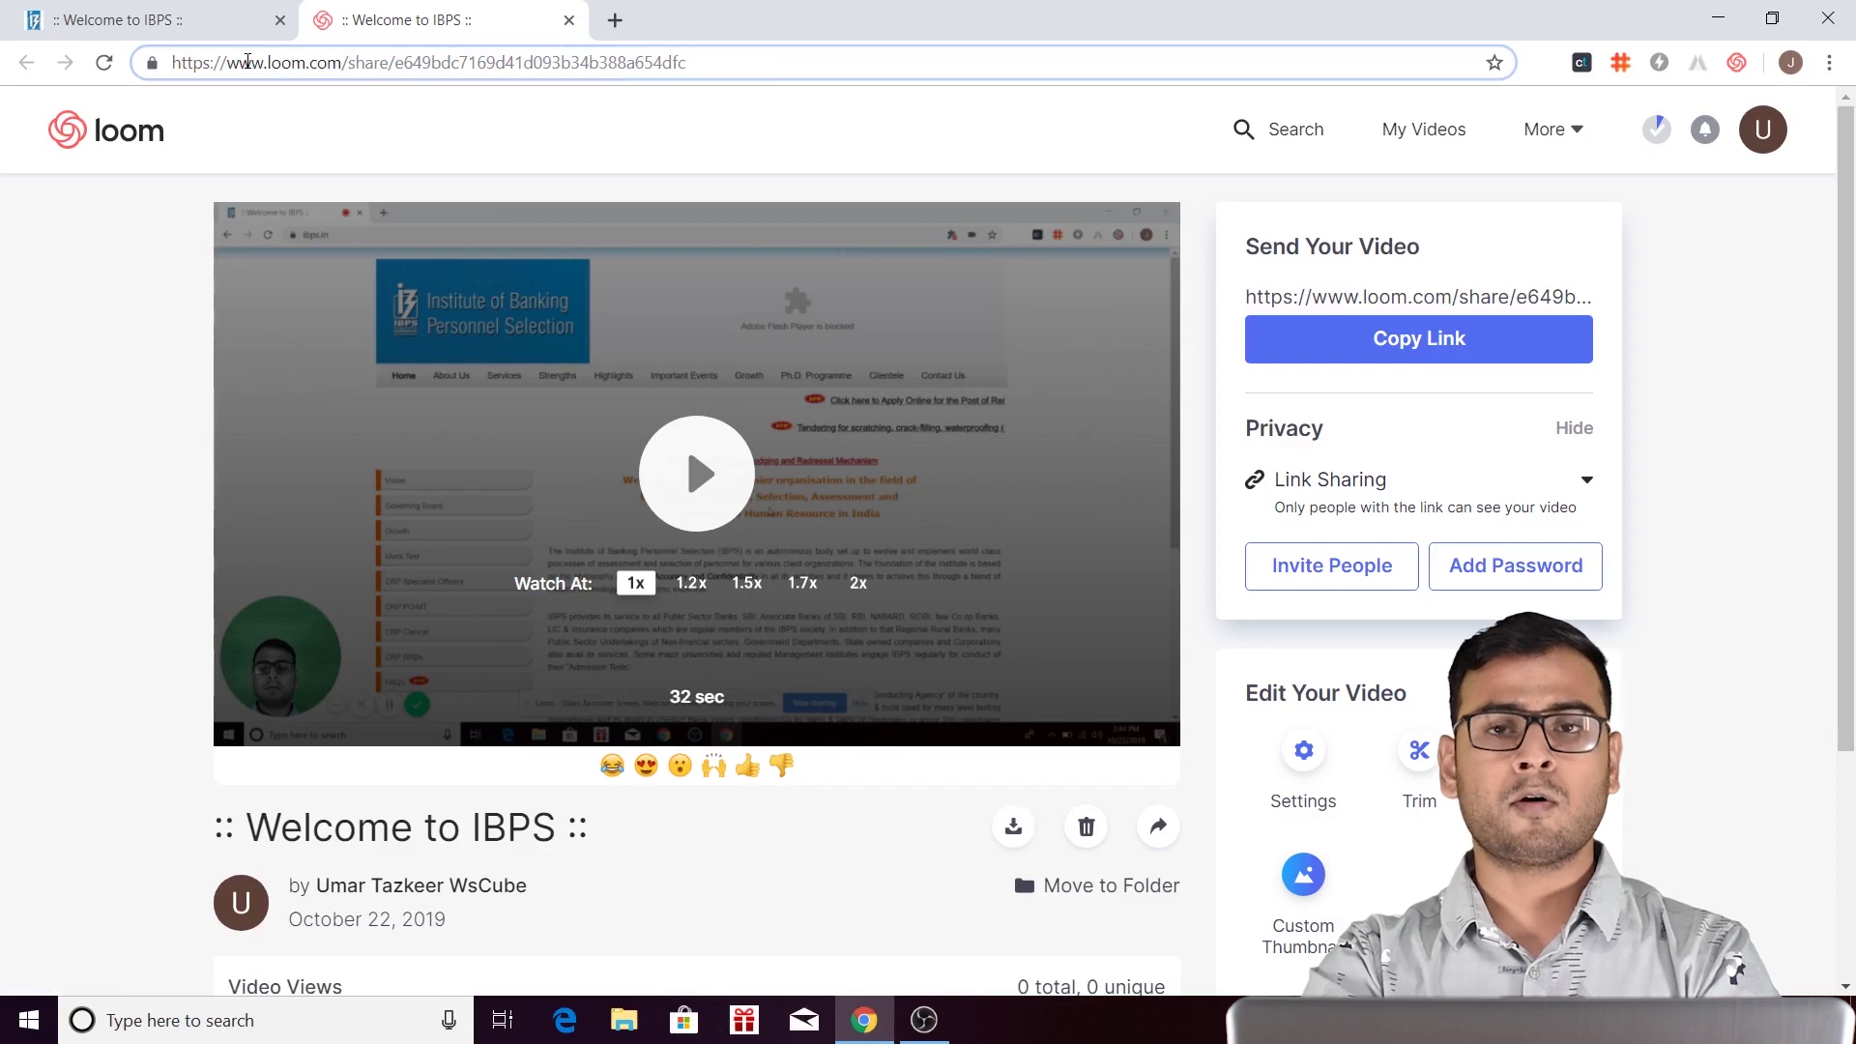
# Copy the Welcome to IBPS video's share link and return to the ibps.in tab
pyautogui.click(1419, 339)
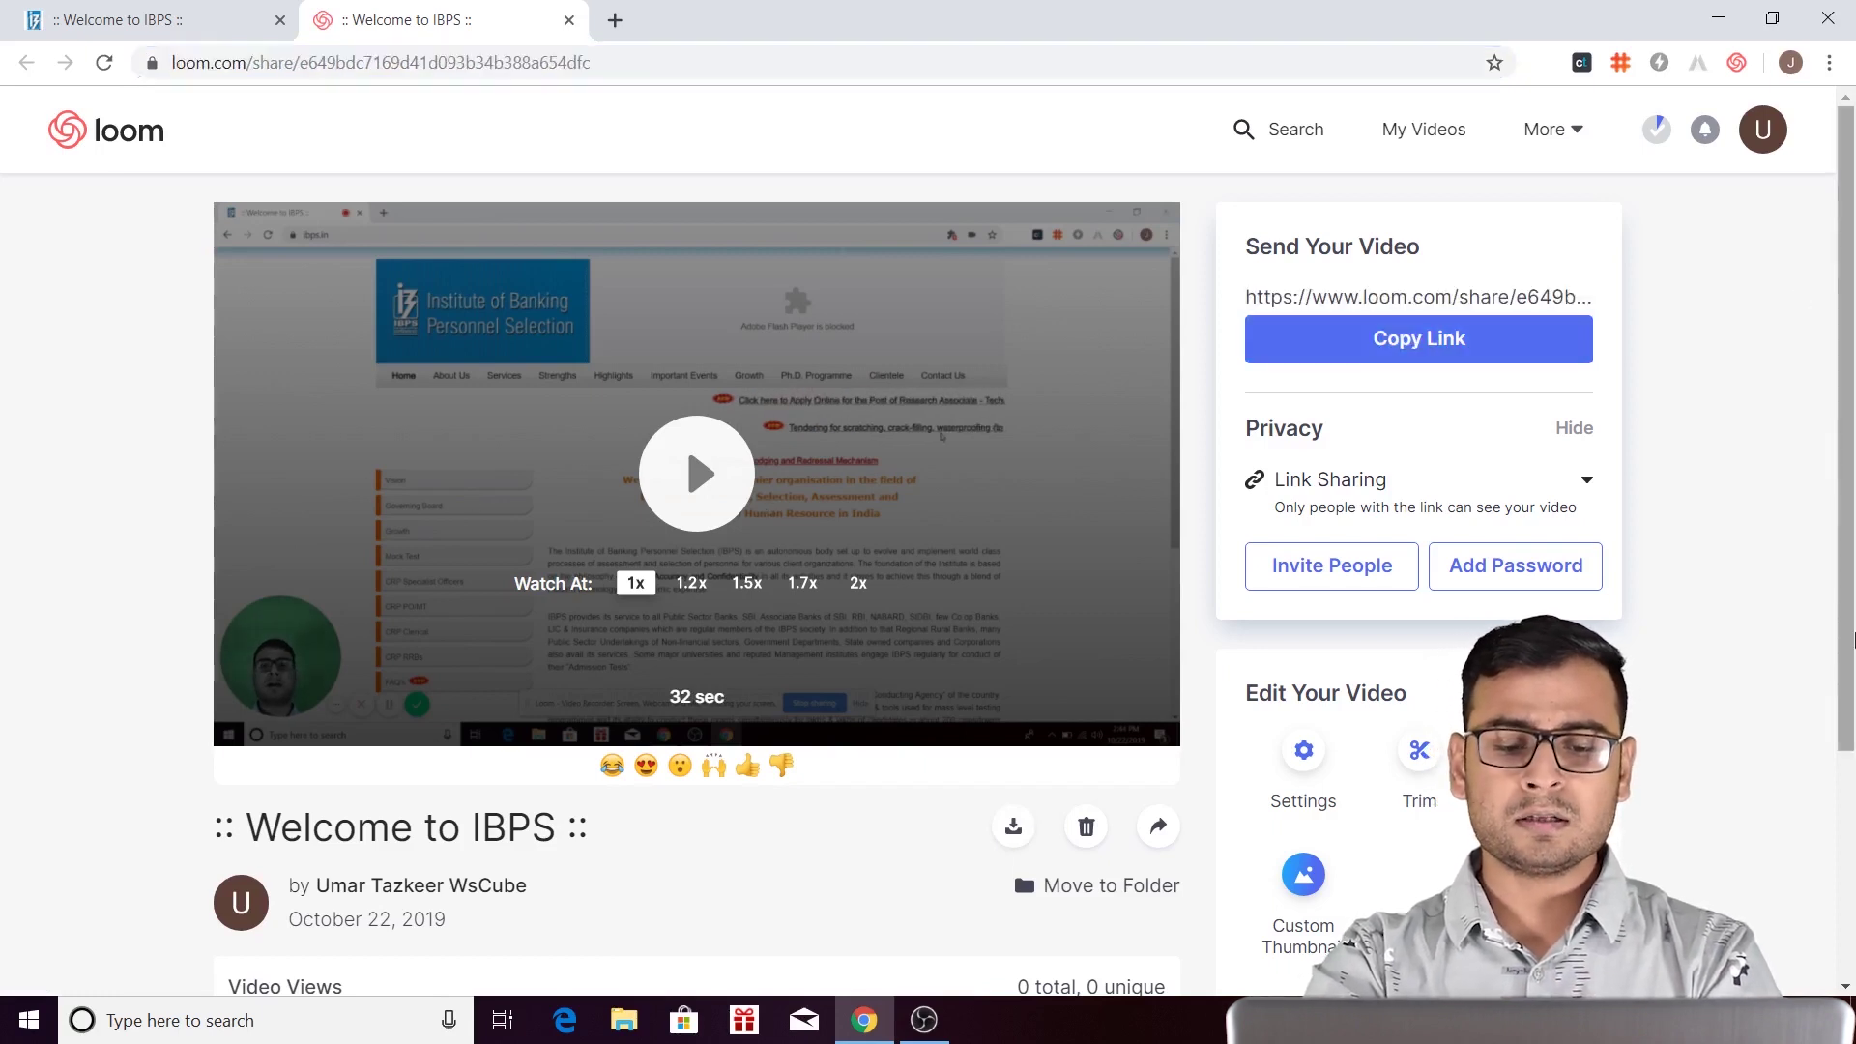
pyautogui.scroll(-2, 967, 242)
pyautogui.scroll(2, 976, 237)
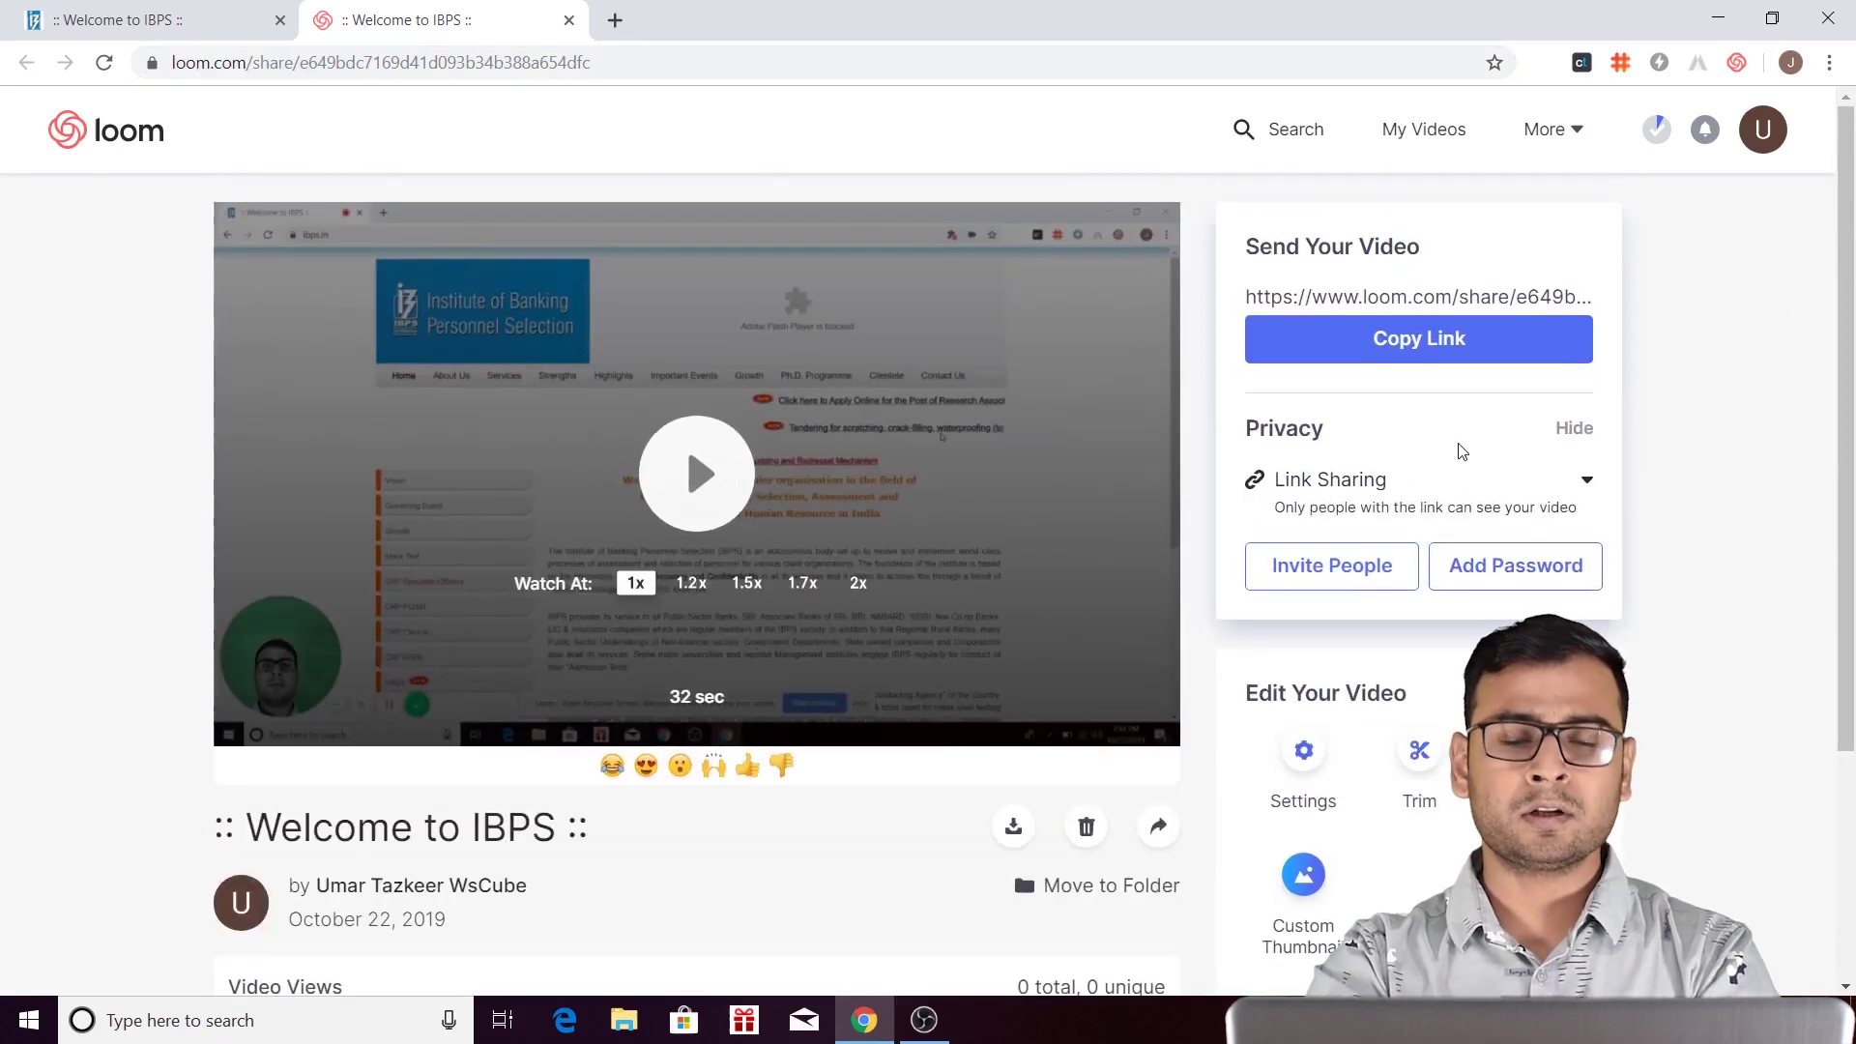
pyautogui.scroll(-3, 822, 418)
pyautogui.scroll(1, 1084, 493)
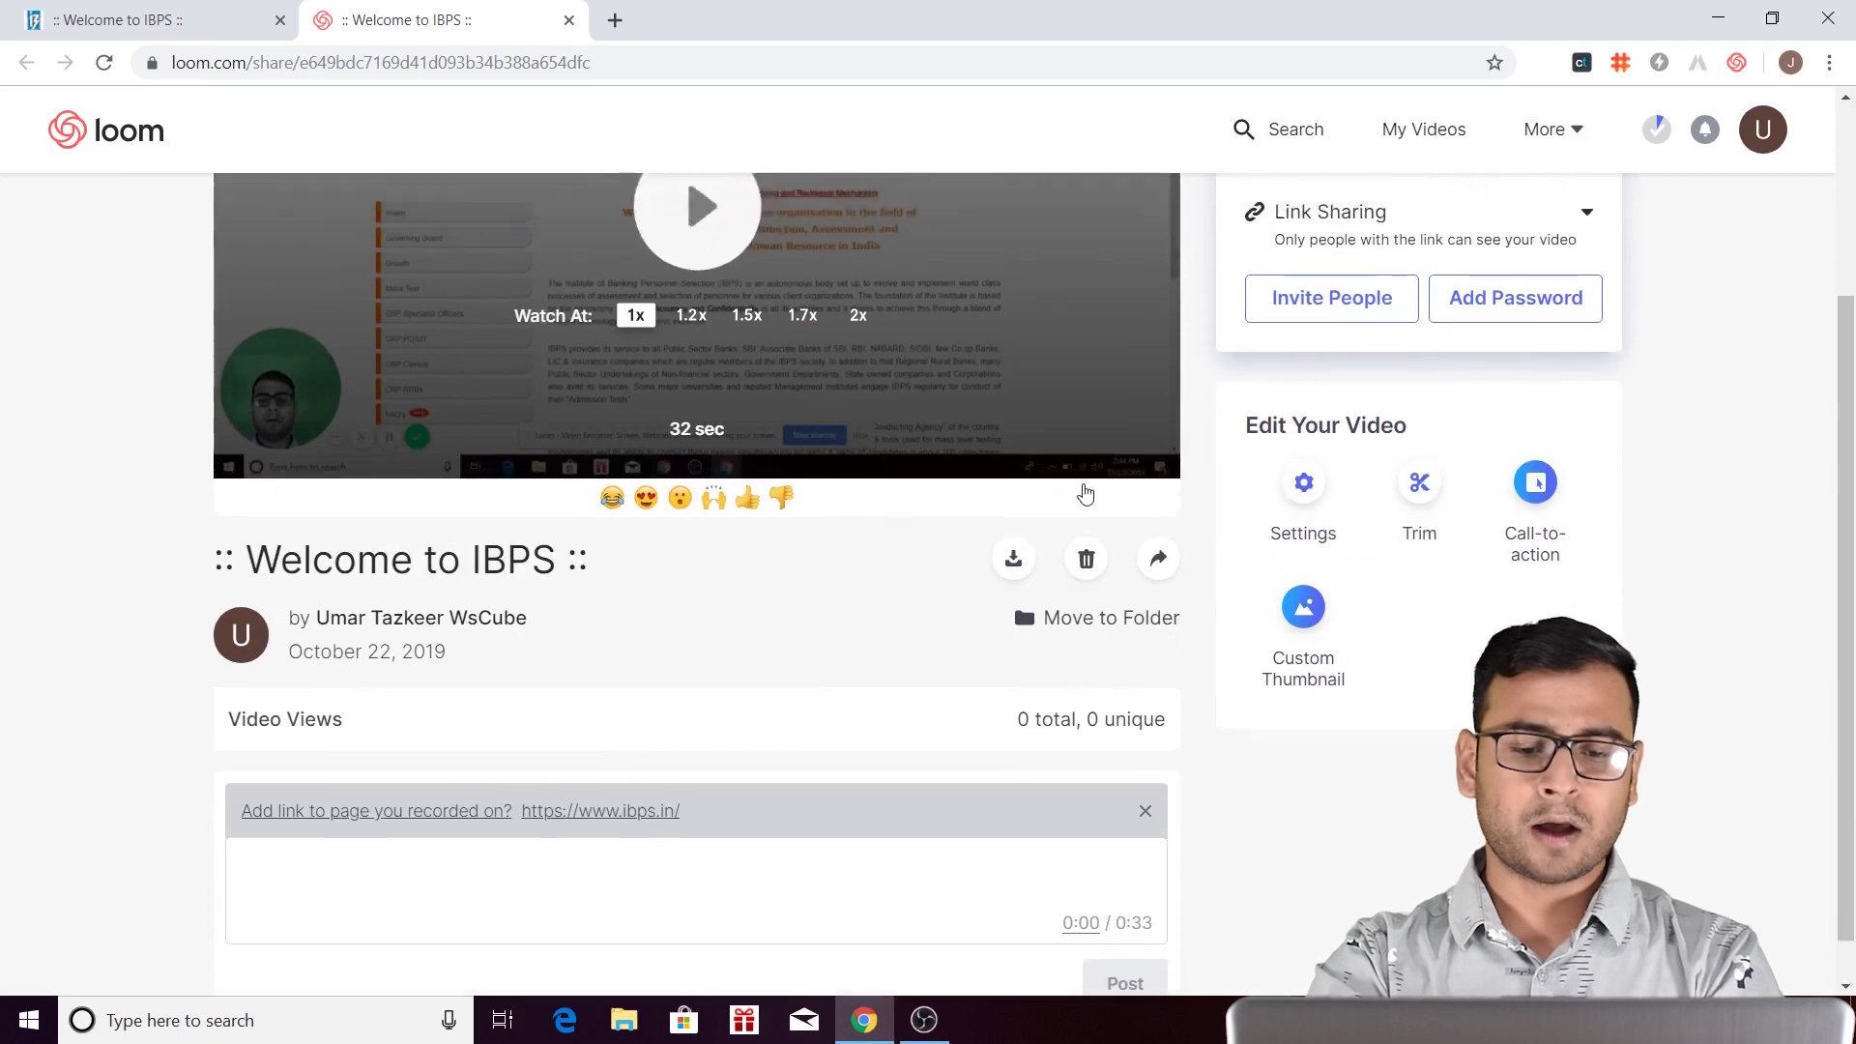
pyautogui.scroll(3, 1084, 493)
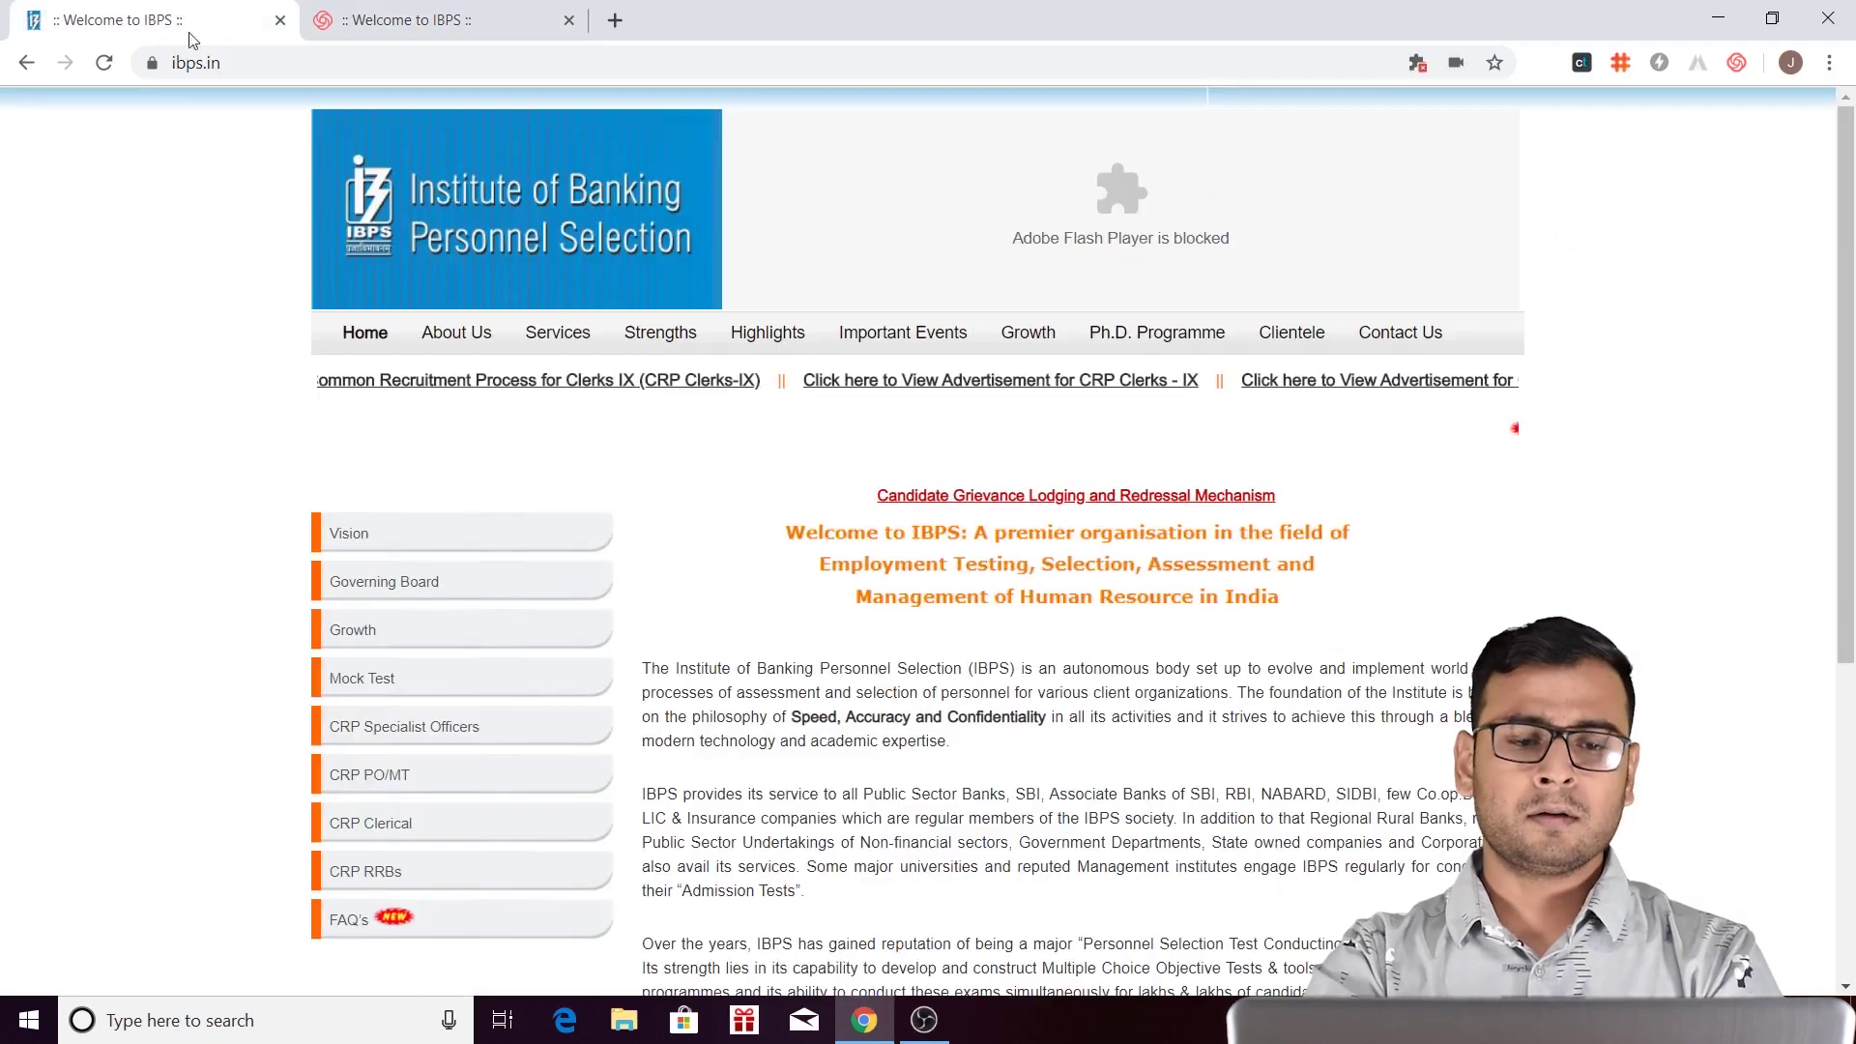
pyautogui.click(154, 19)
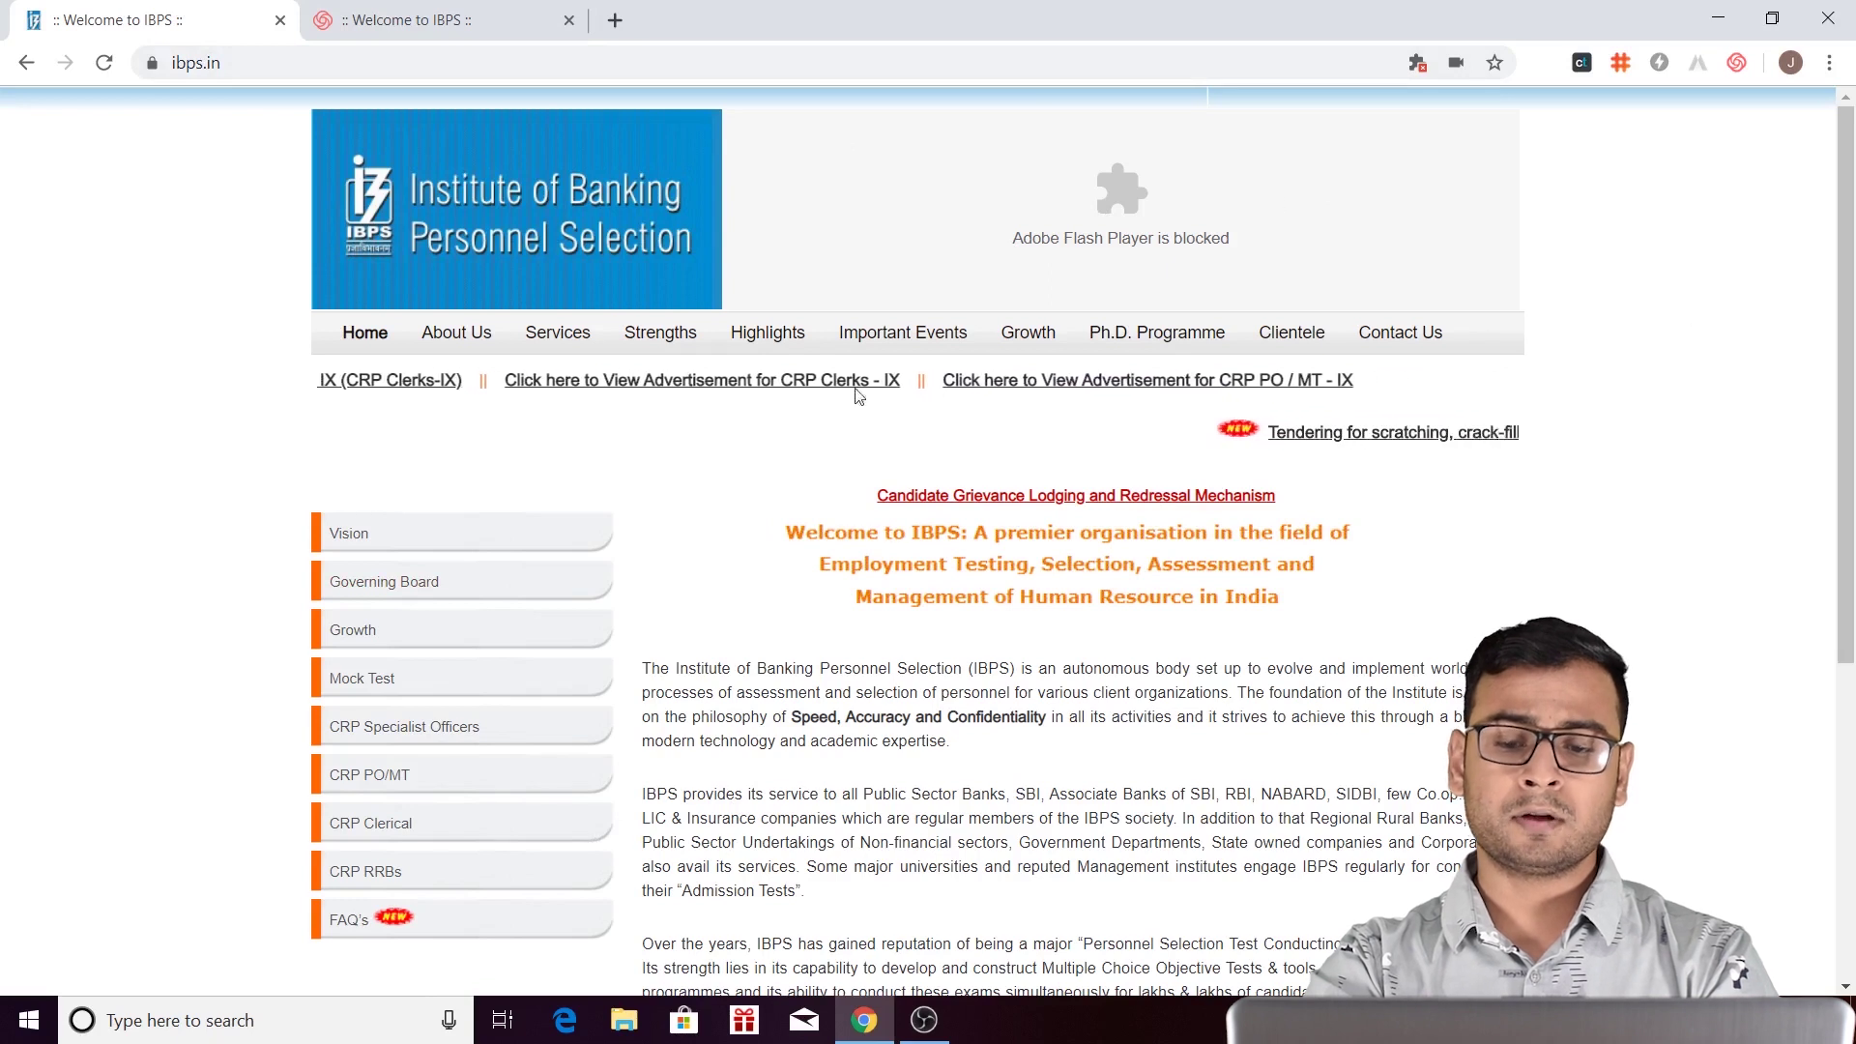
# Switch from the ibps.in tab to the Loom share page tab
pyautogui.scroll(-5, 1490, 571)
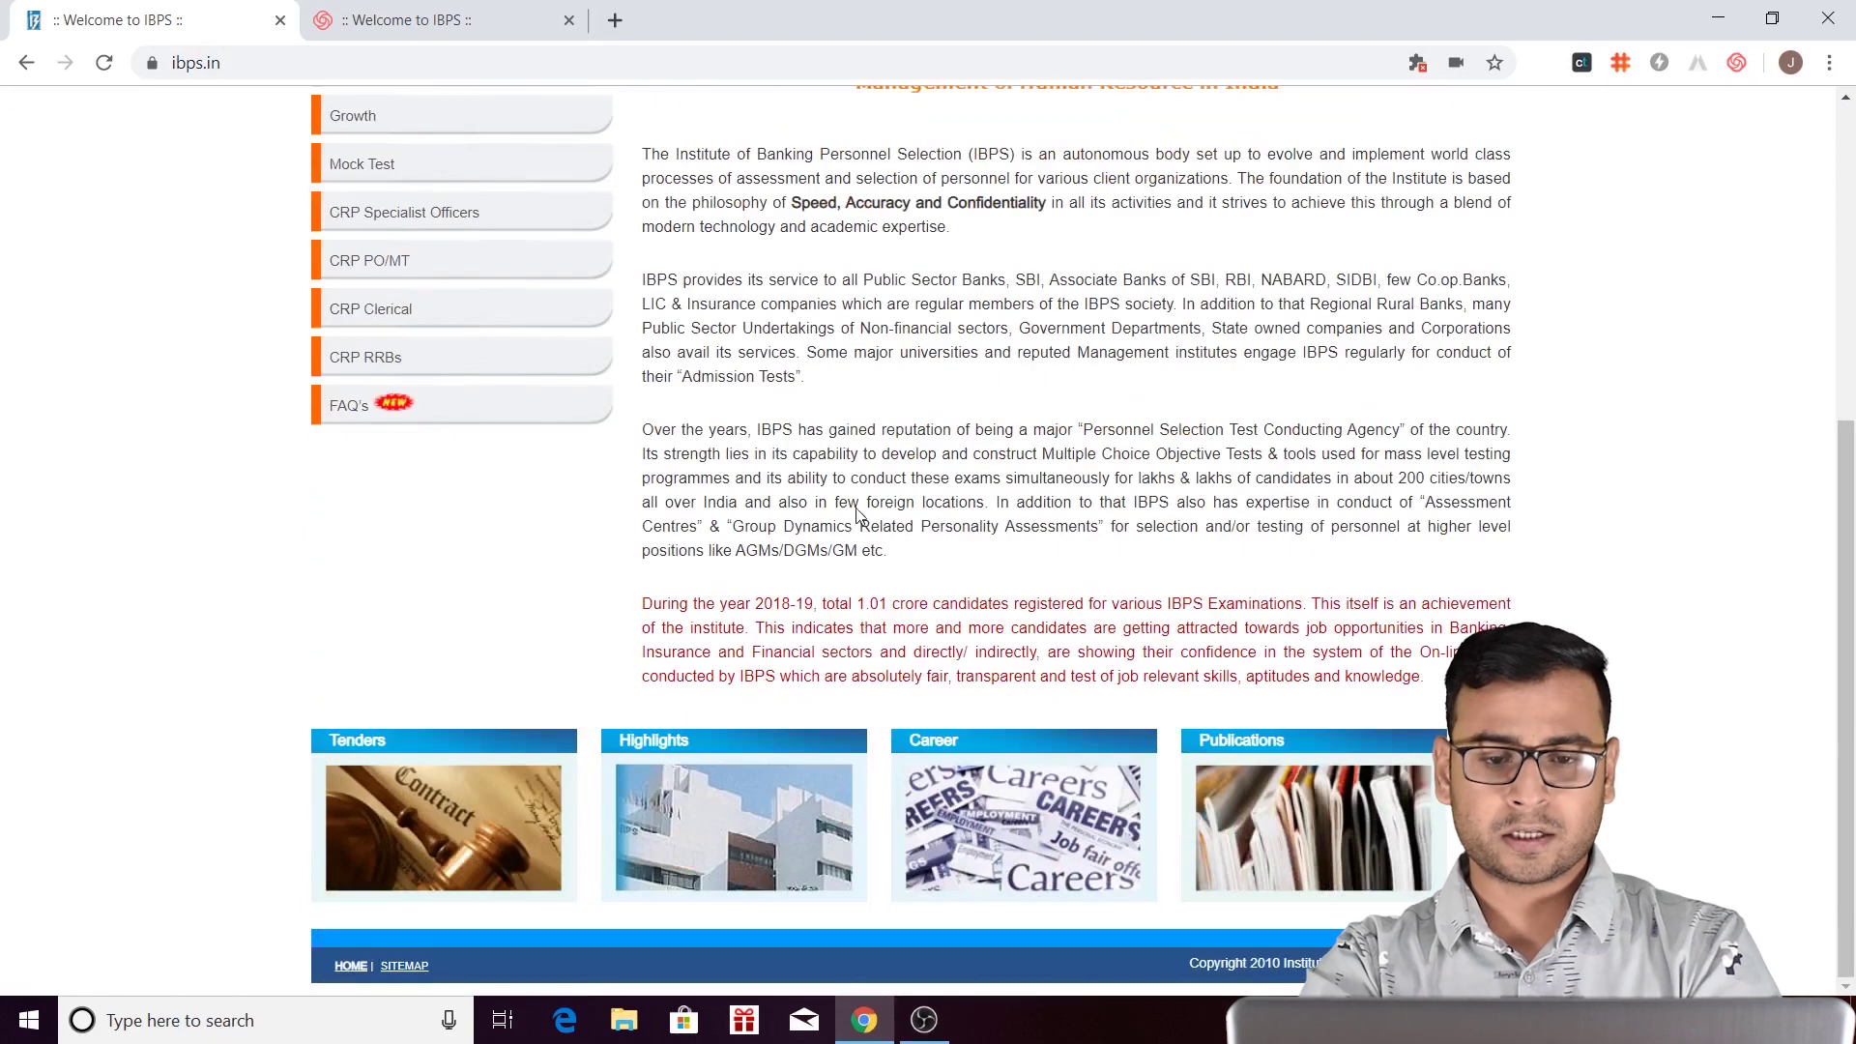
pyautogui.scroll(5, 846, 447)
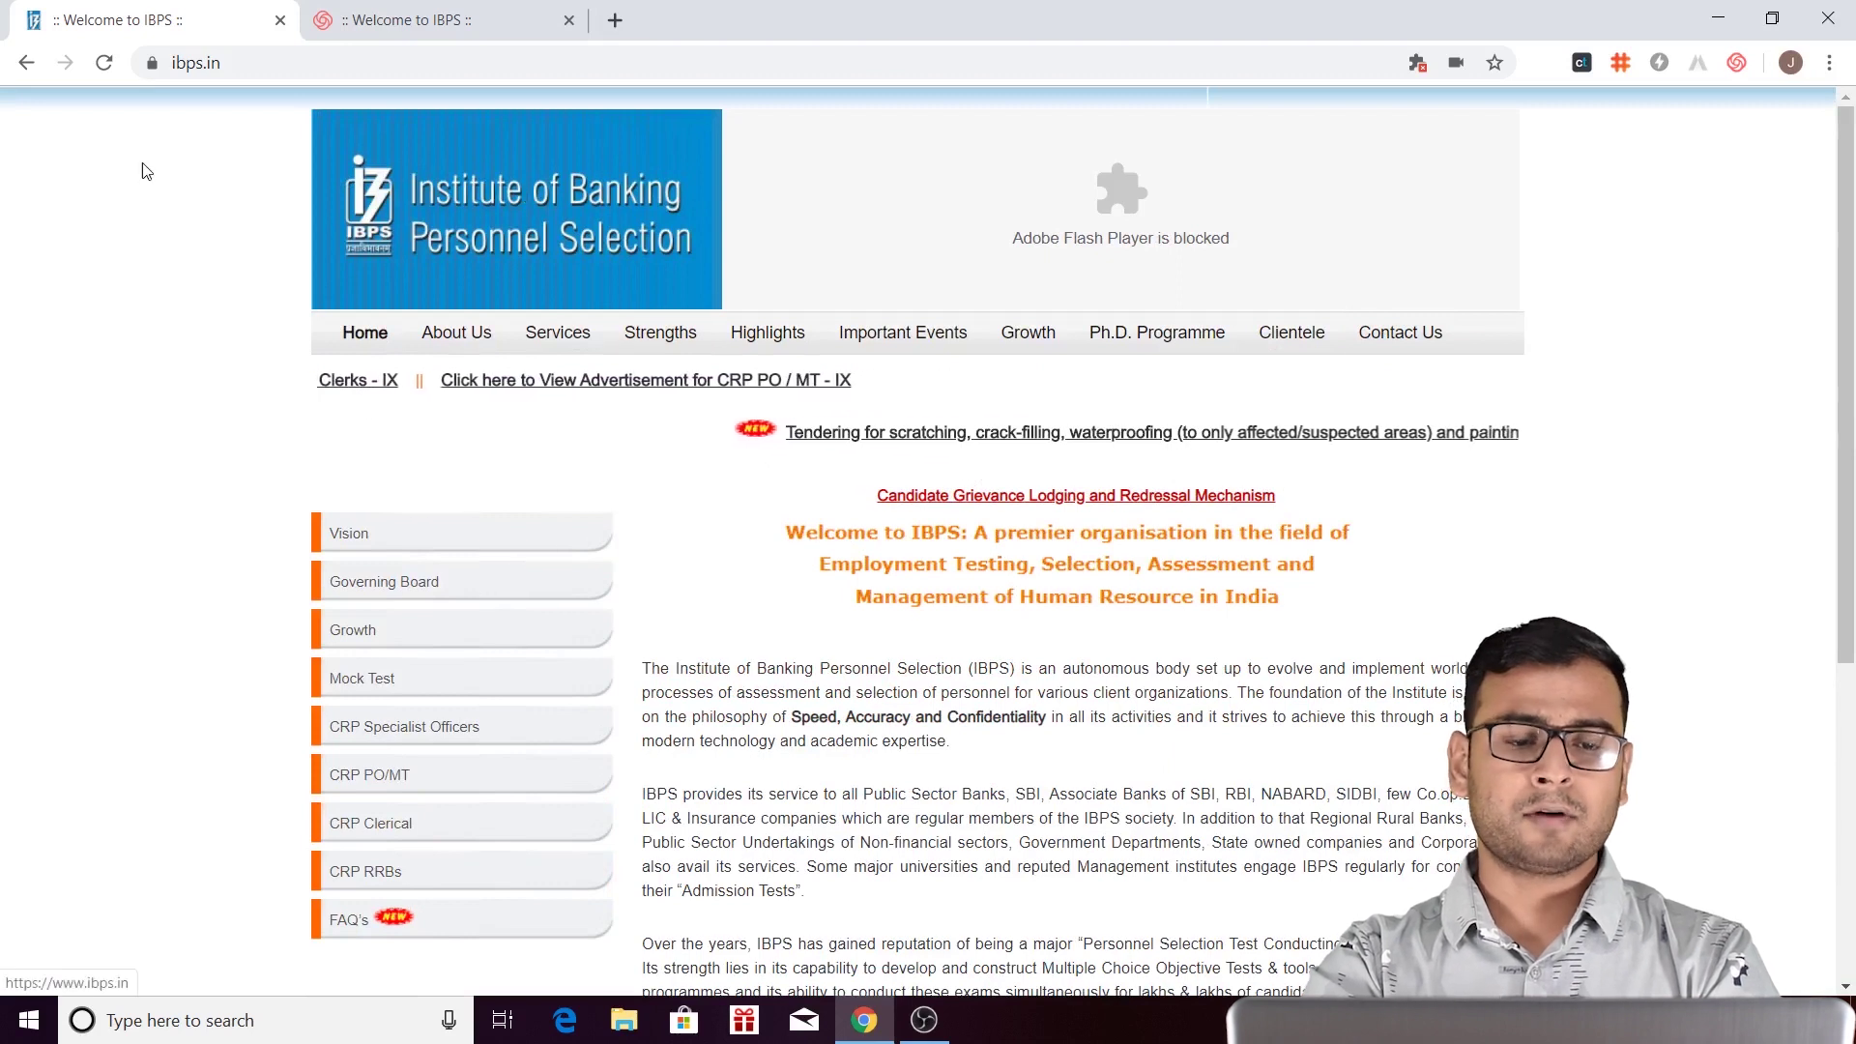
pyautogui.click(435, 19)
pyautogui.scroll(-3, 1508, 386)
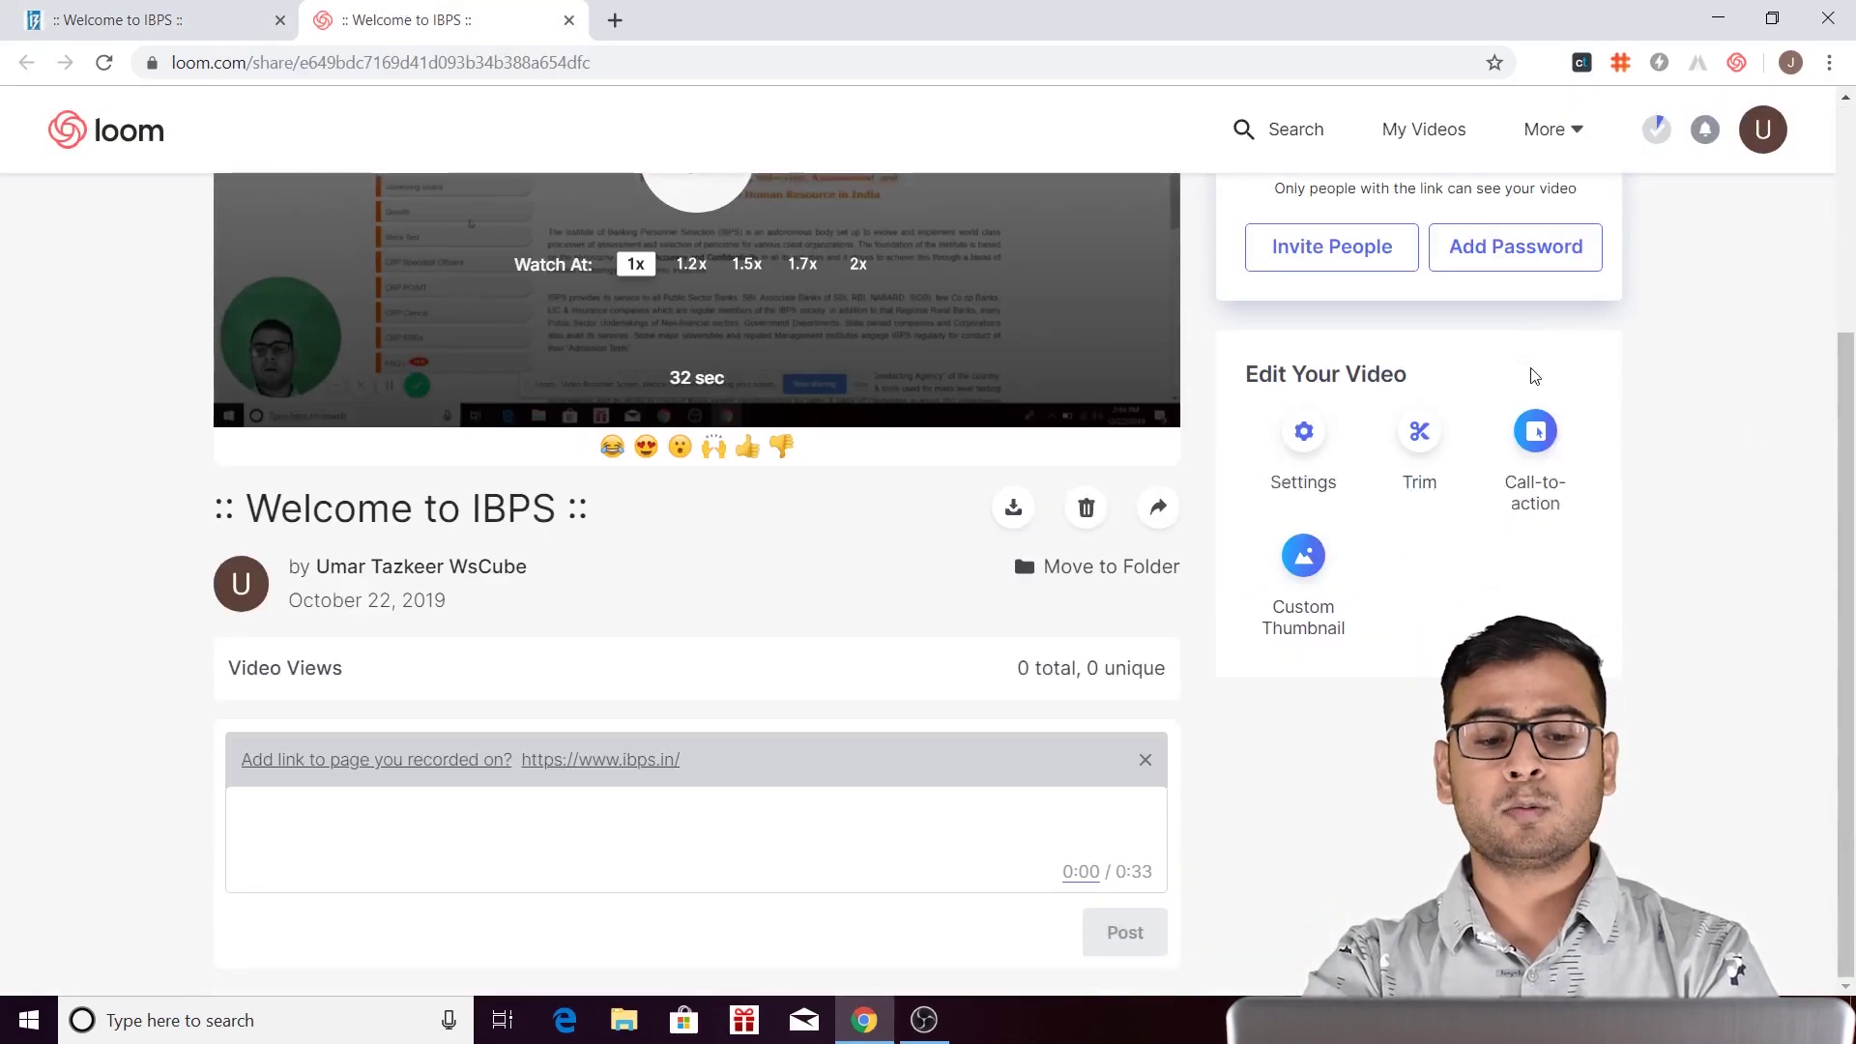
pyautogui.scroll(3, 425, 469)
pyautogui.scroll(-1, 1407, 288)
pyautogui.scroll(-2, 1403, 281)
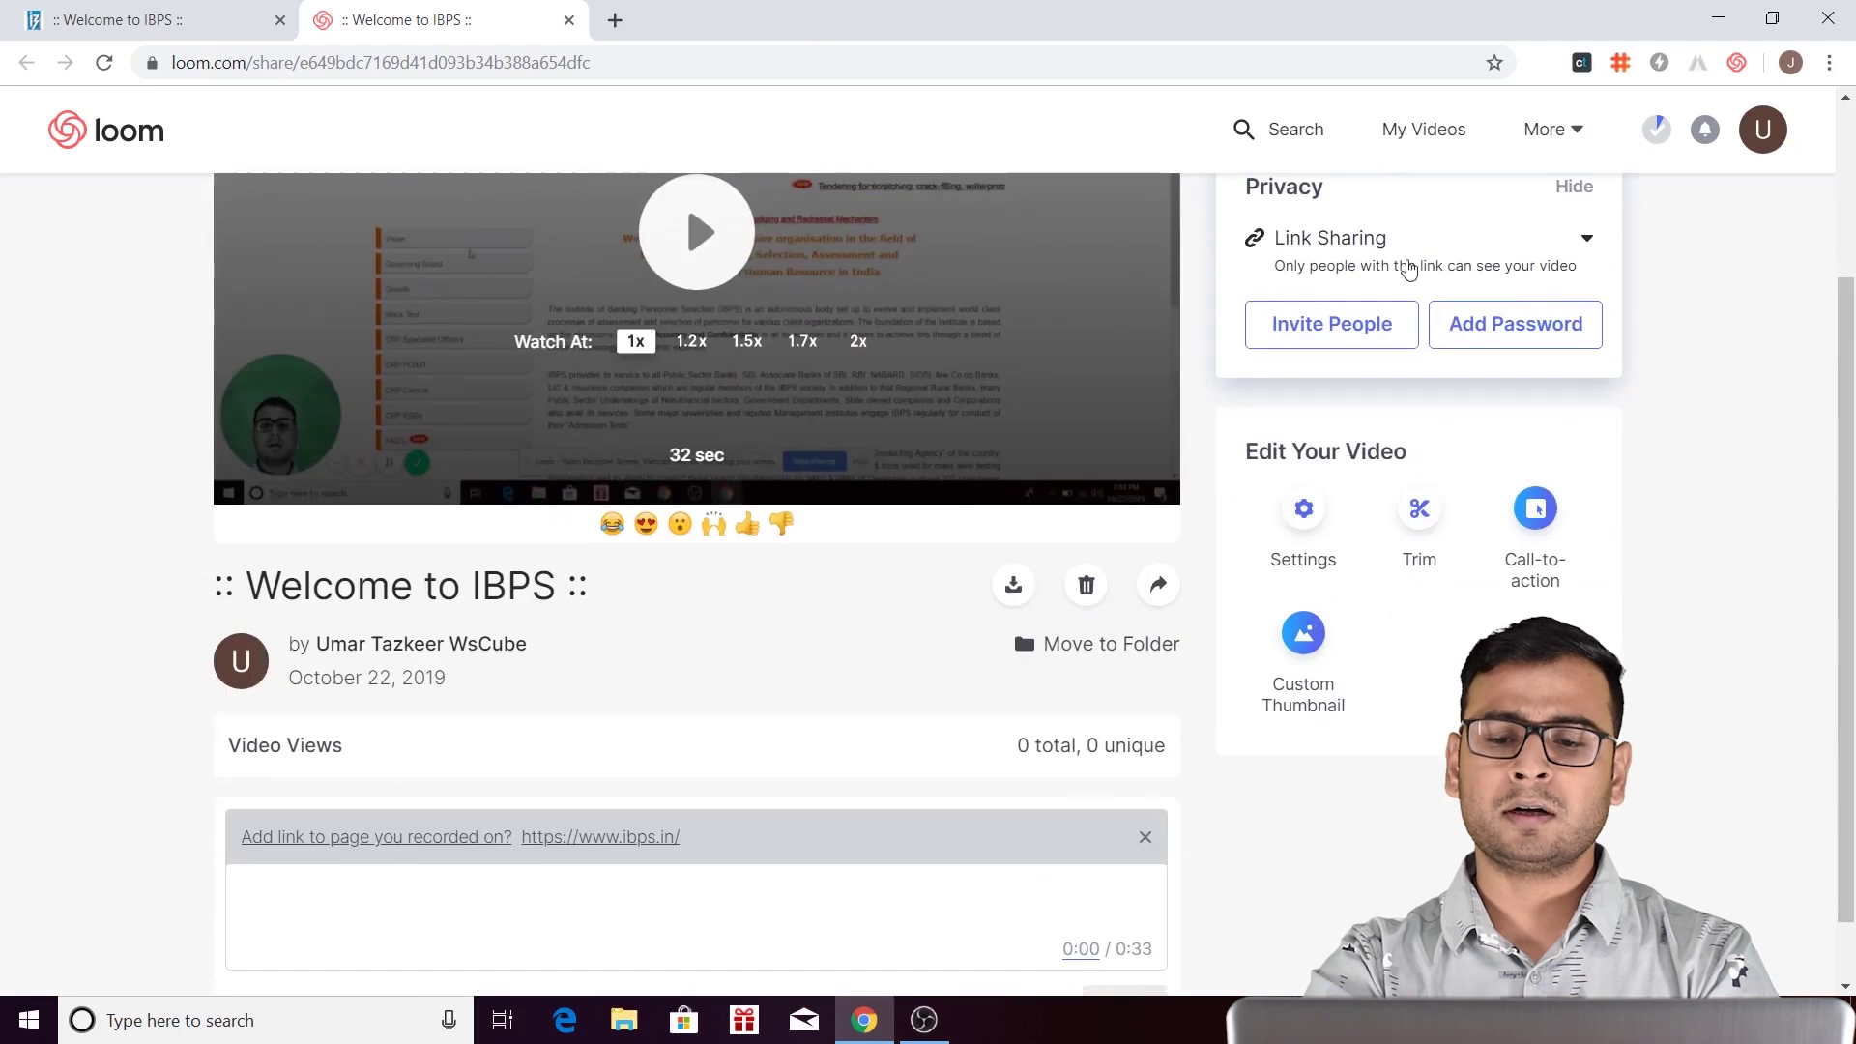
pyautogui.scroll(3, 1353, 329)
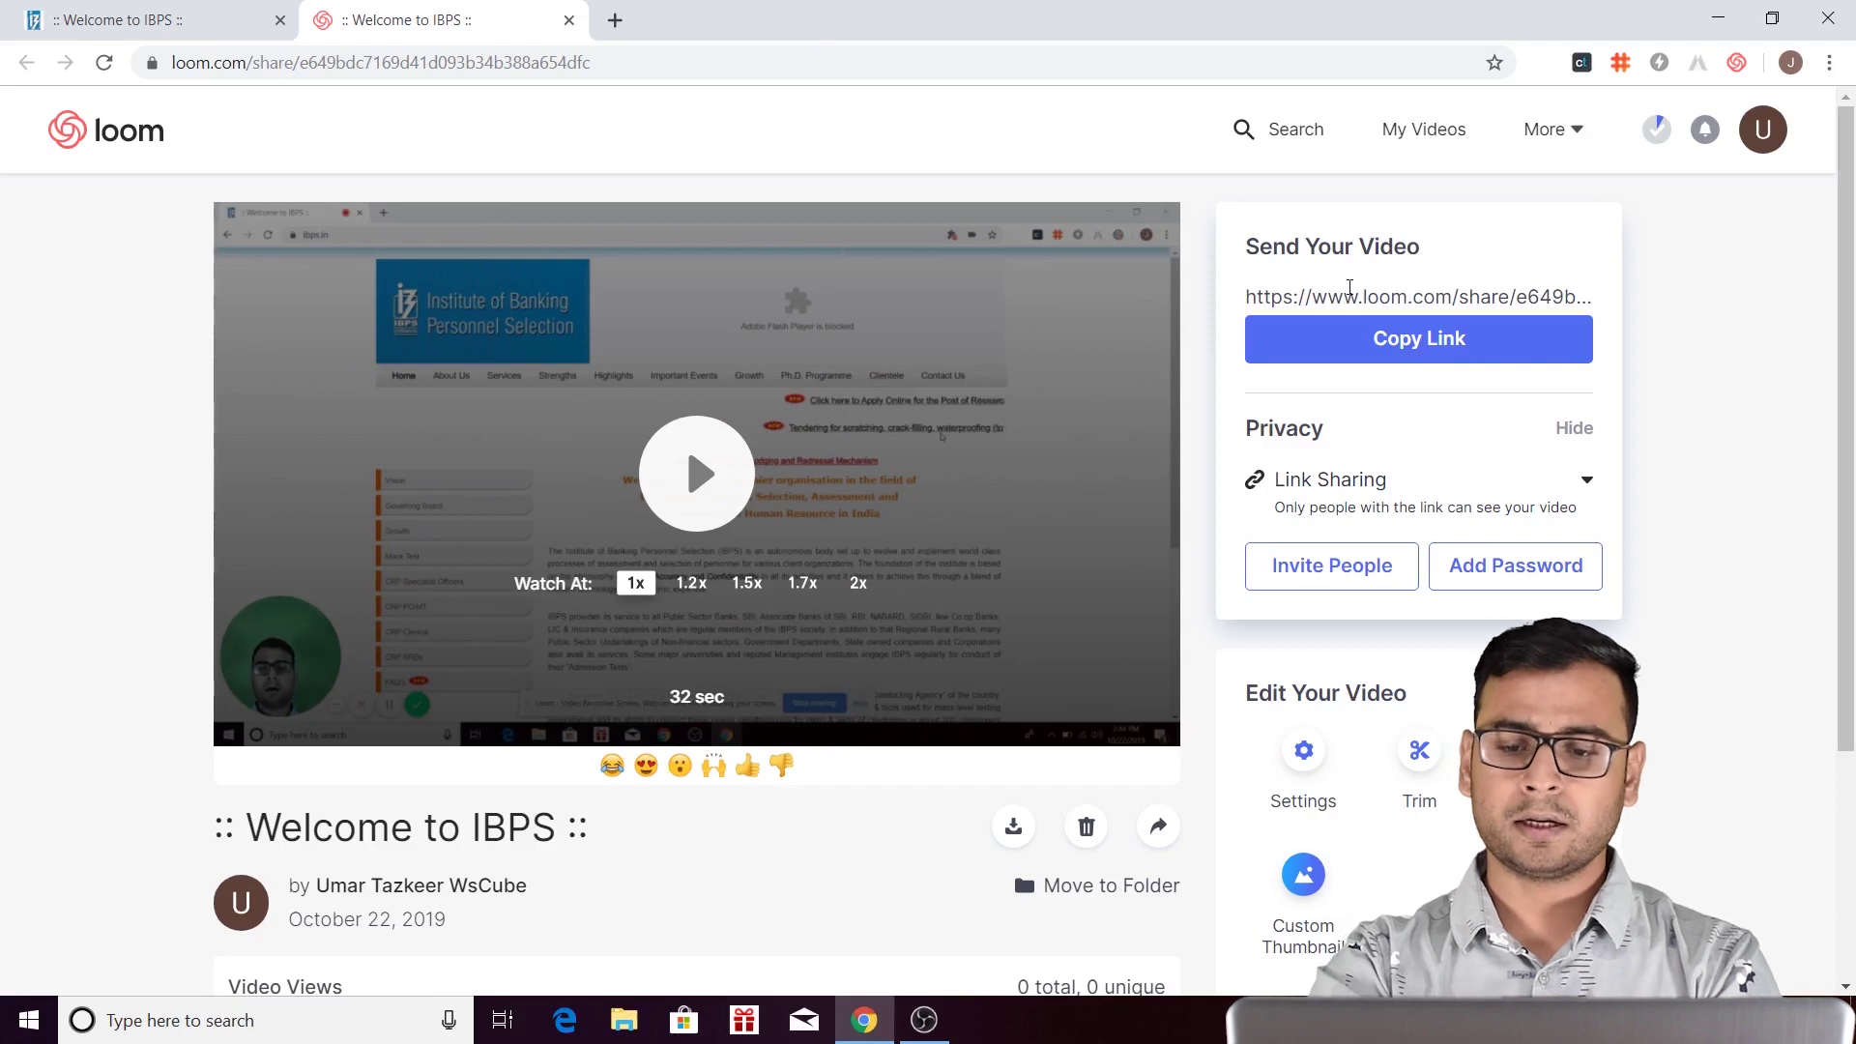
pyautogui.scroll(-2, 1760, 338)
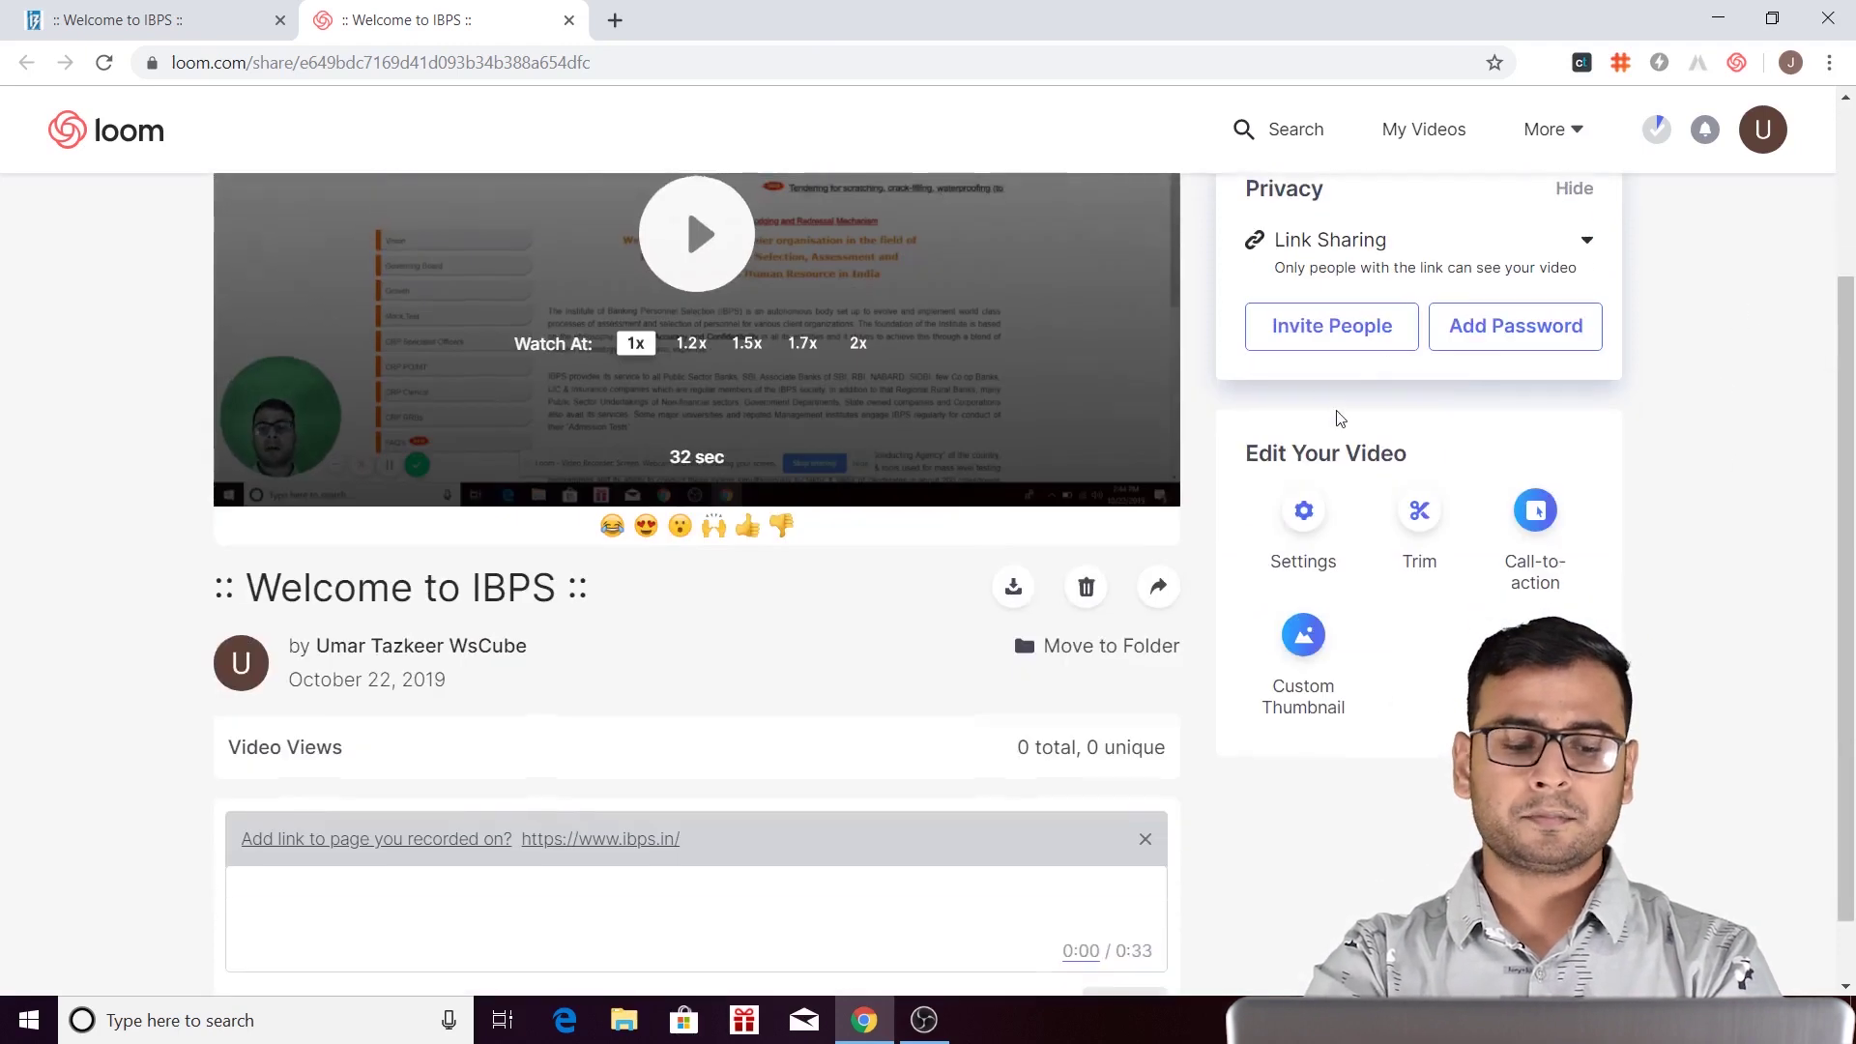
pyautogui.scroll(2, 1401, 455)
pyautogui.scroll(-3, 1494, 503)
pyautogui.scroll(3, 1396, 322)
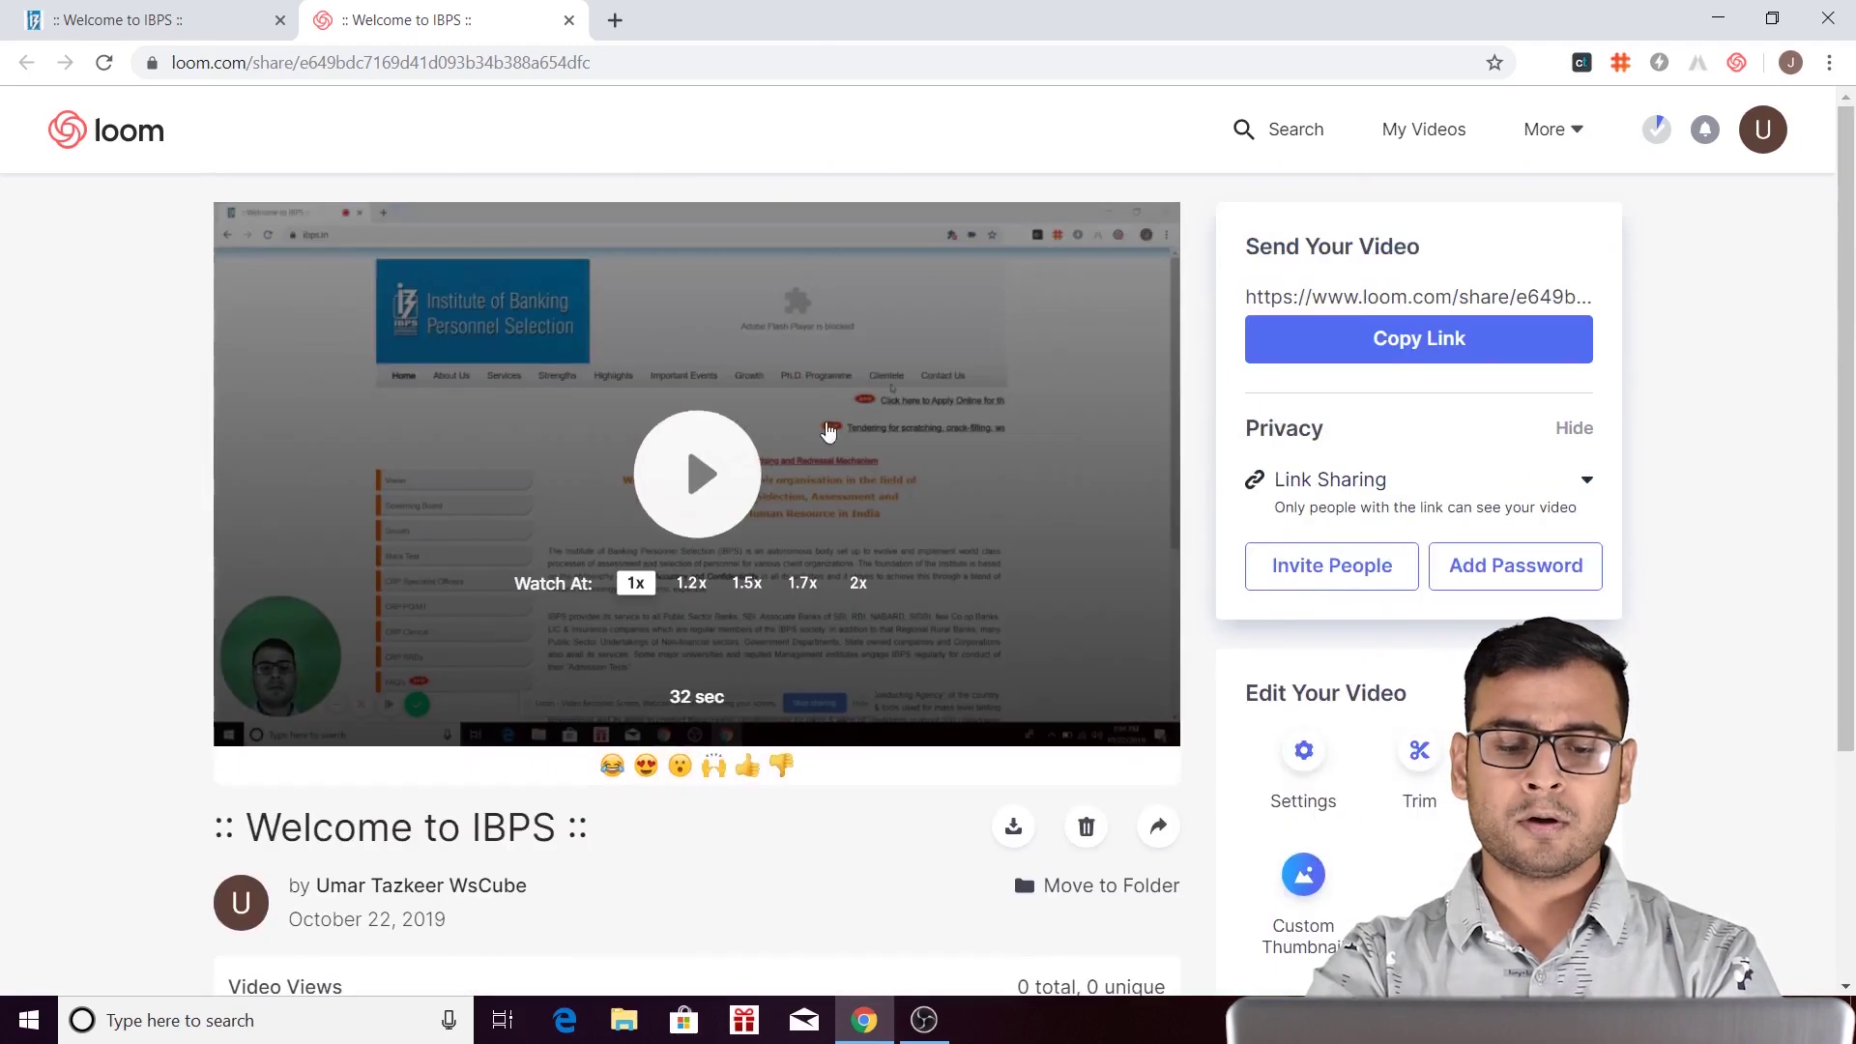
pyautogui.scroll(-3, 1748, 364)
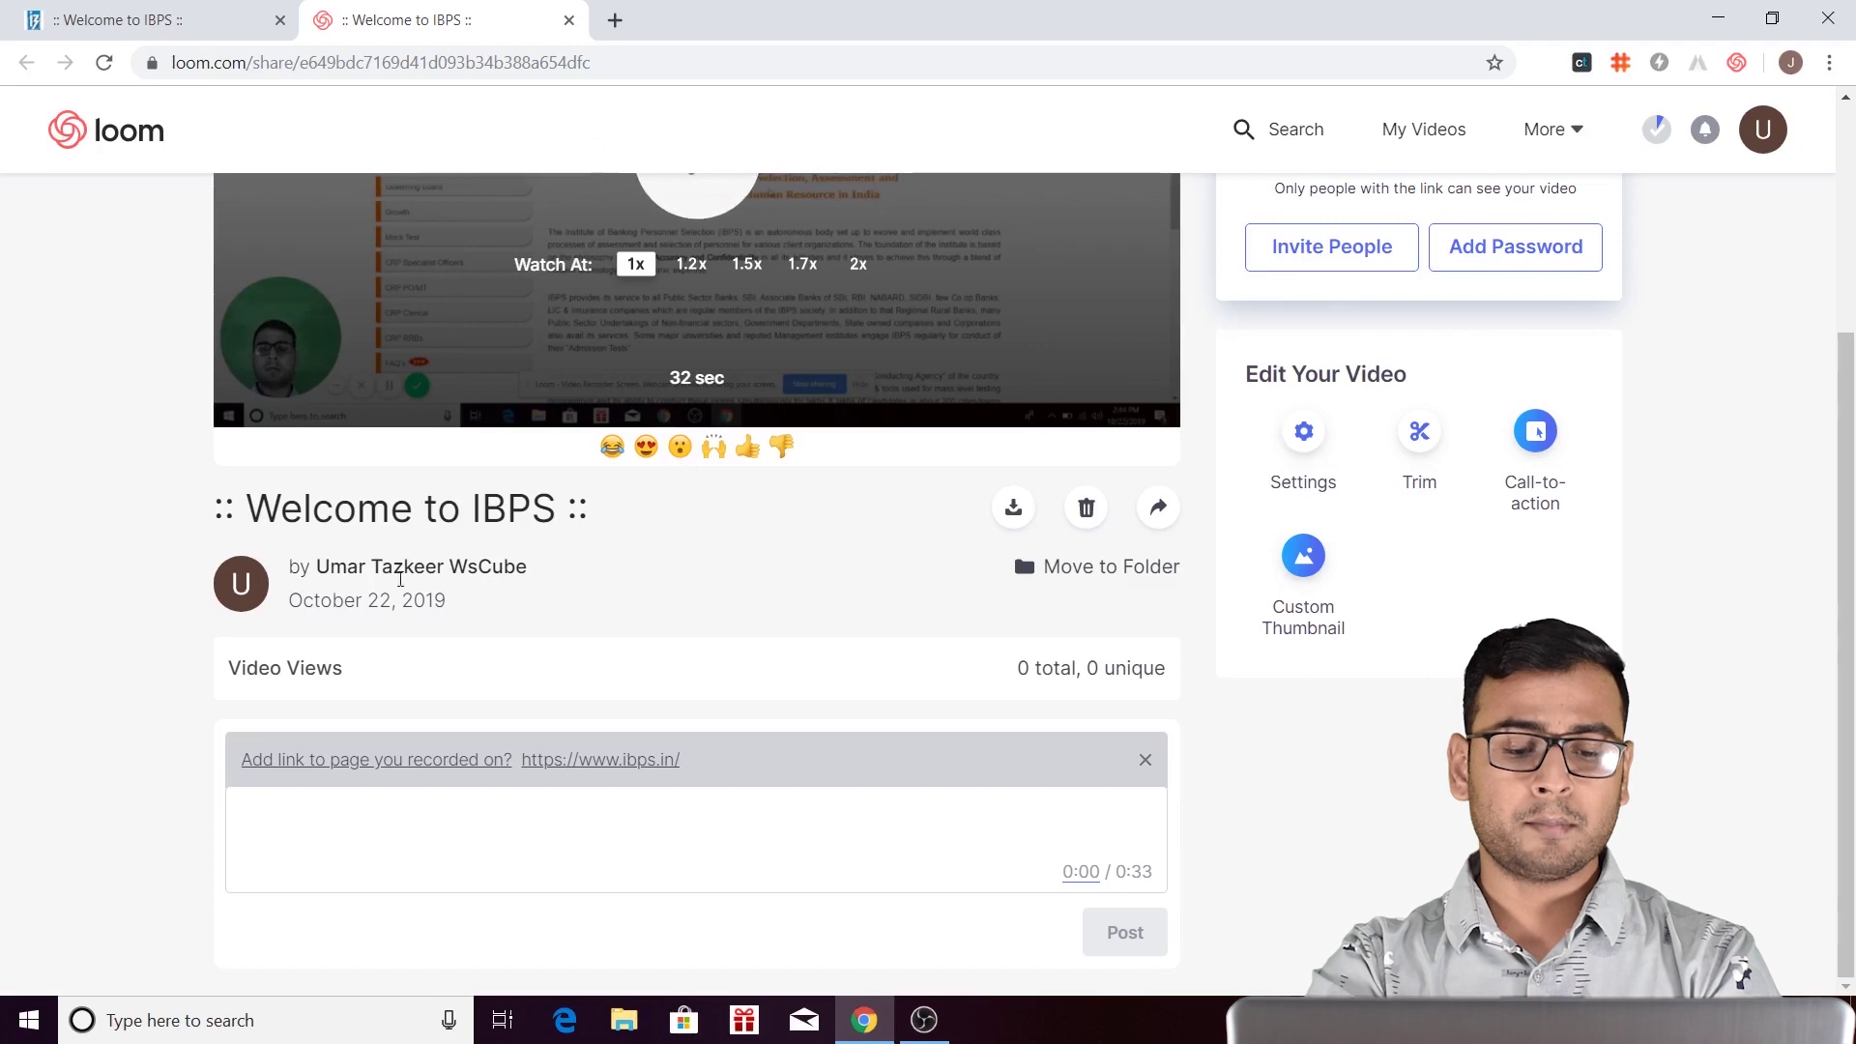
pyautogui.scroll(3, 728, 429)
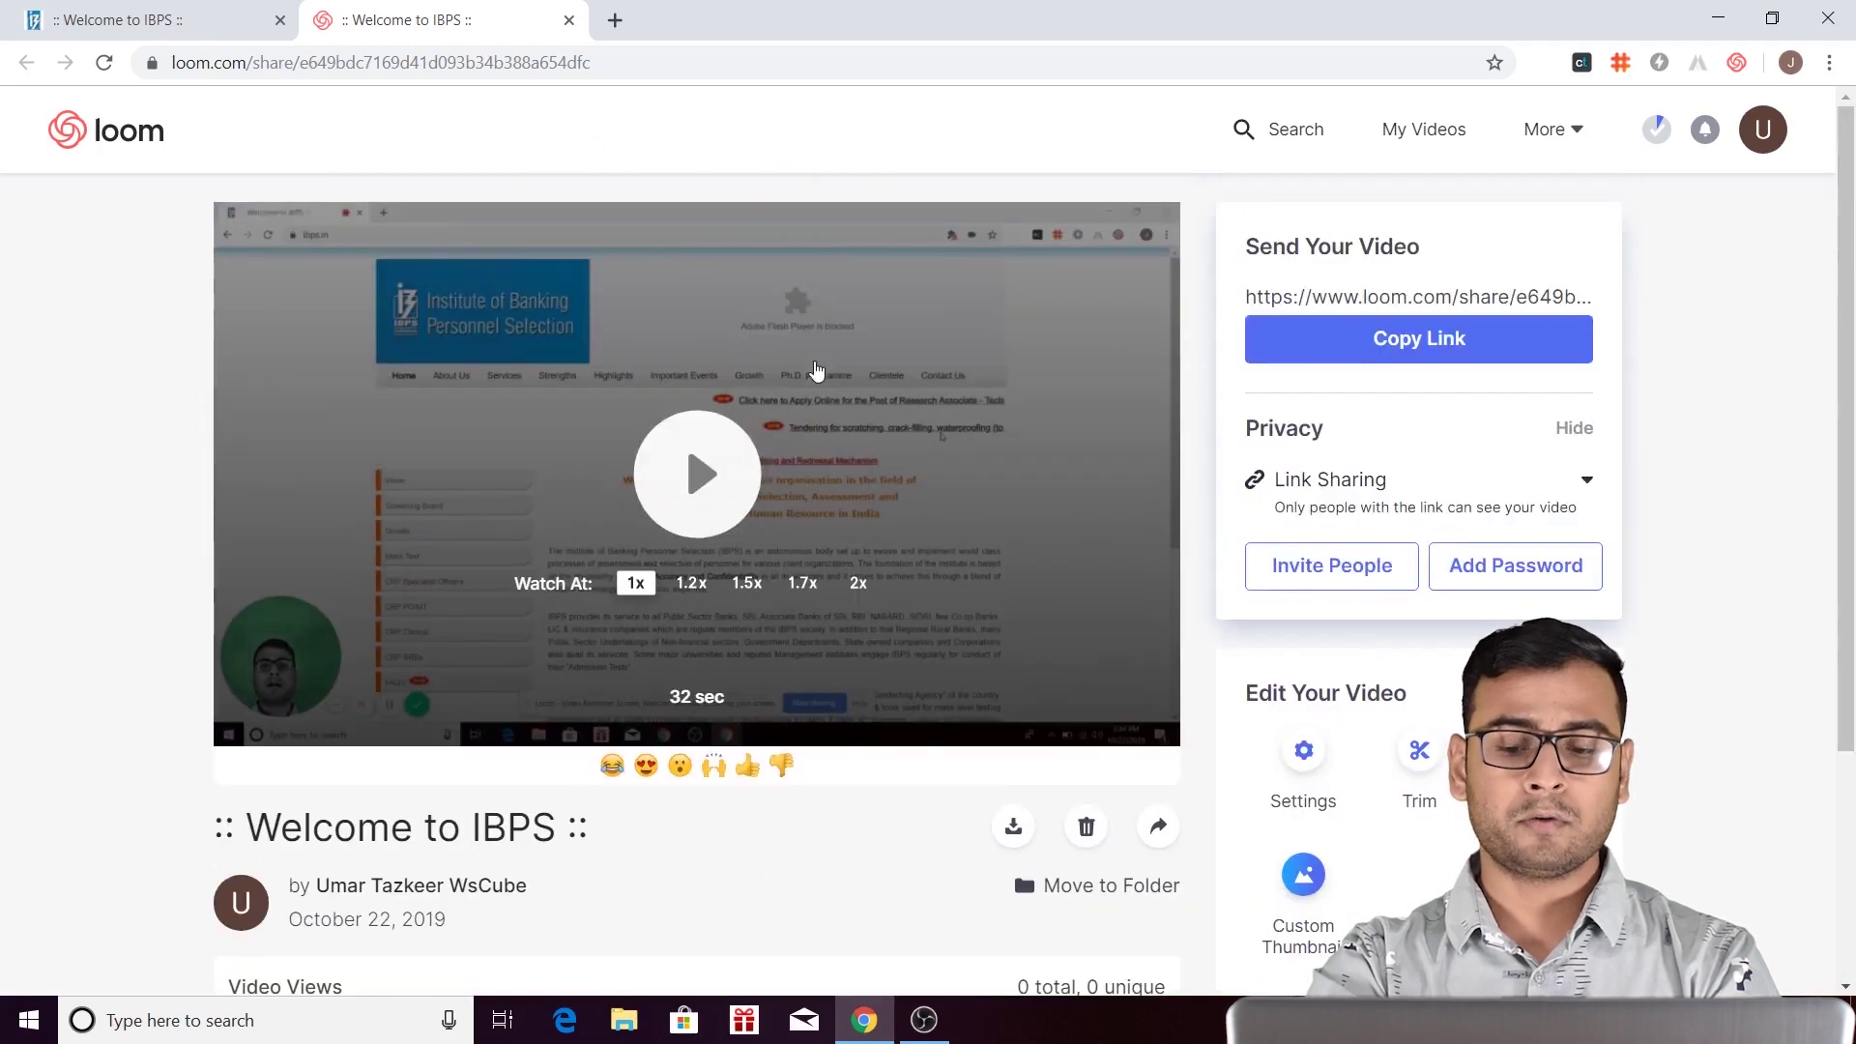
pyautogui.scroll(-3, 570, 353)
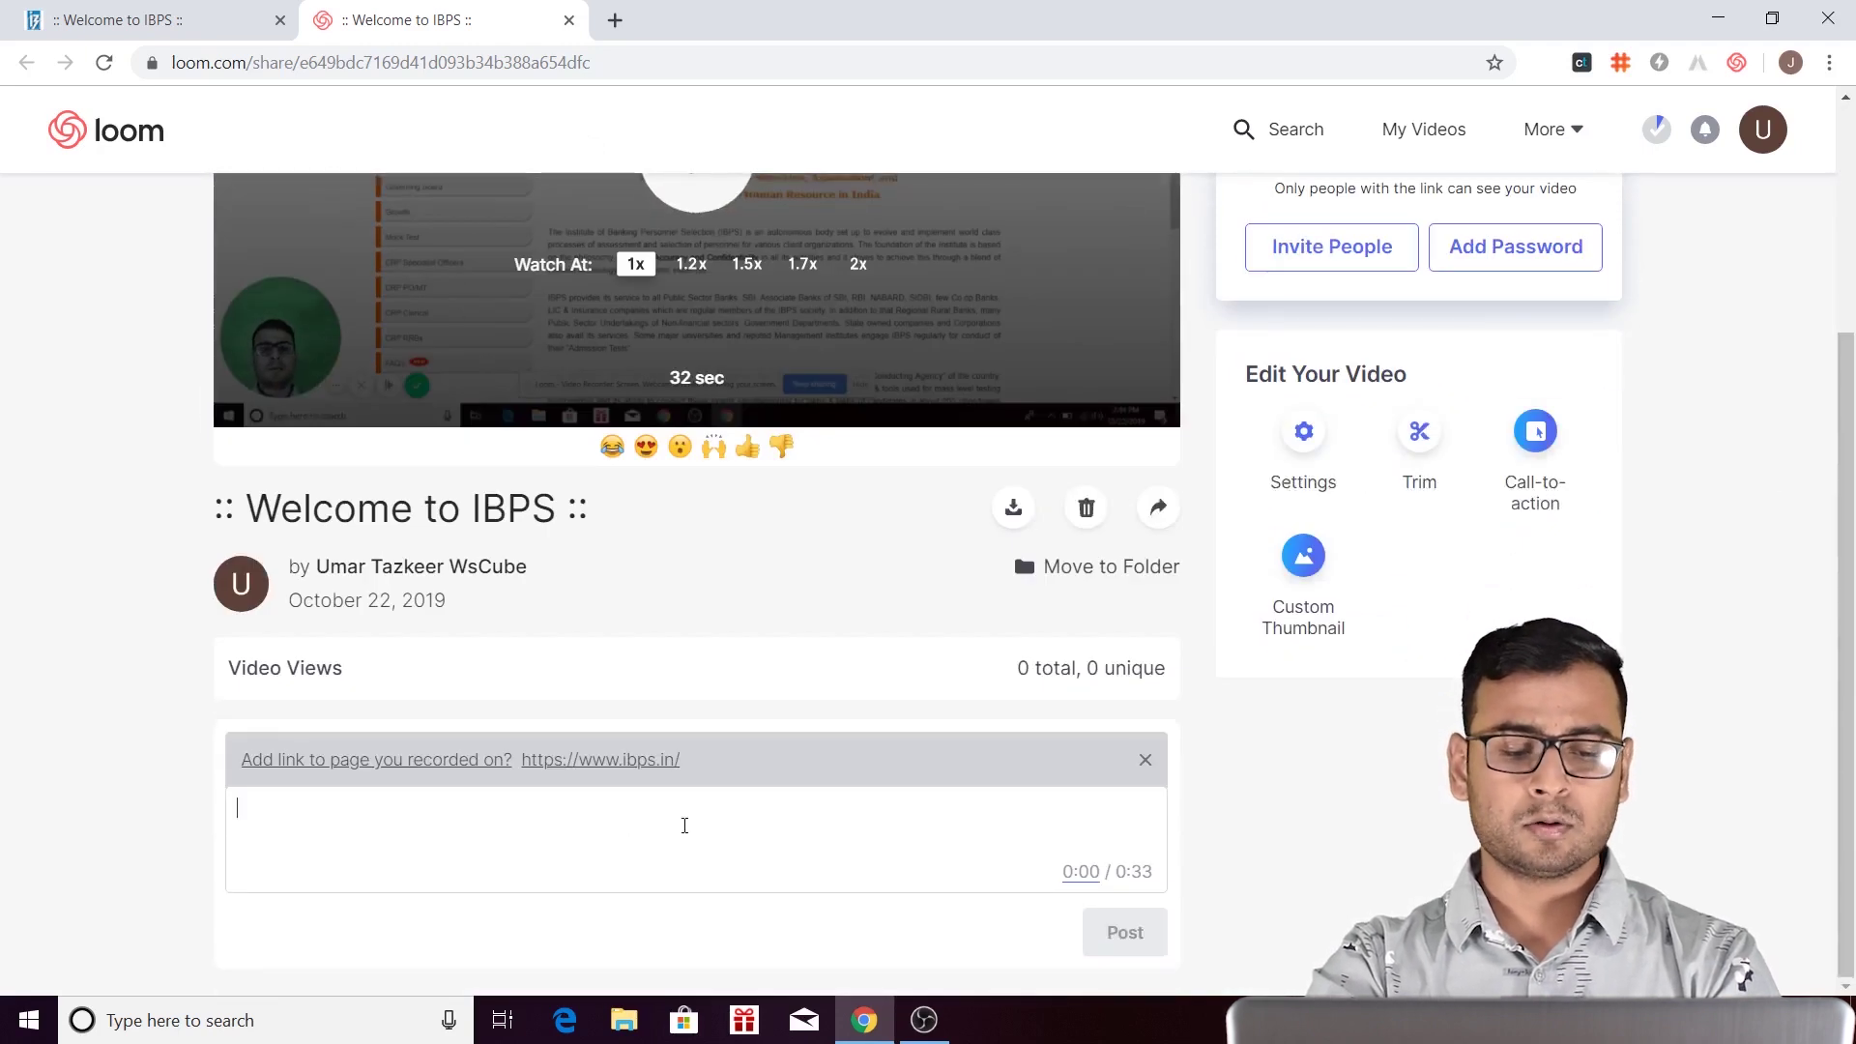
# Post the comment 'Hii' on the video and scroll to review it
pyautogui.click(741, 814)
pyautogui.write('Hii')
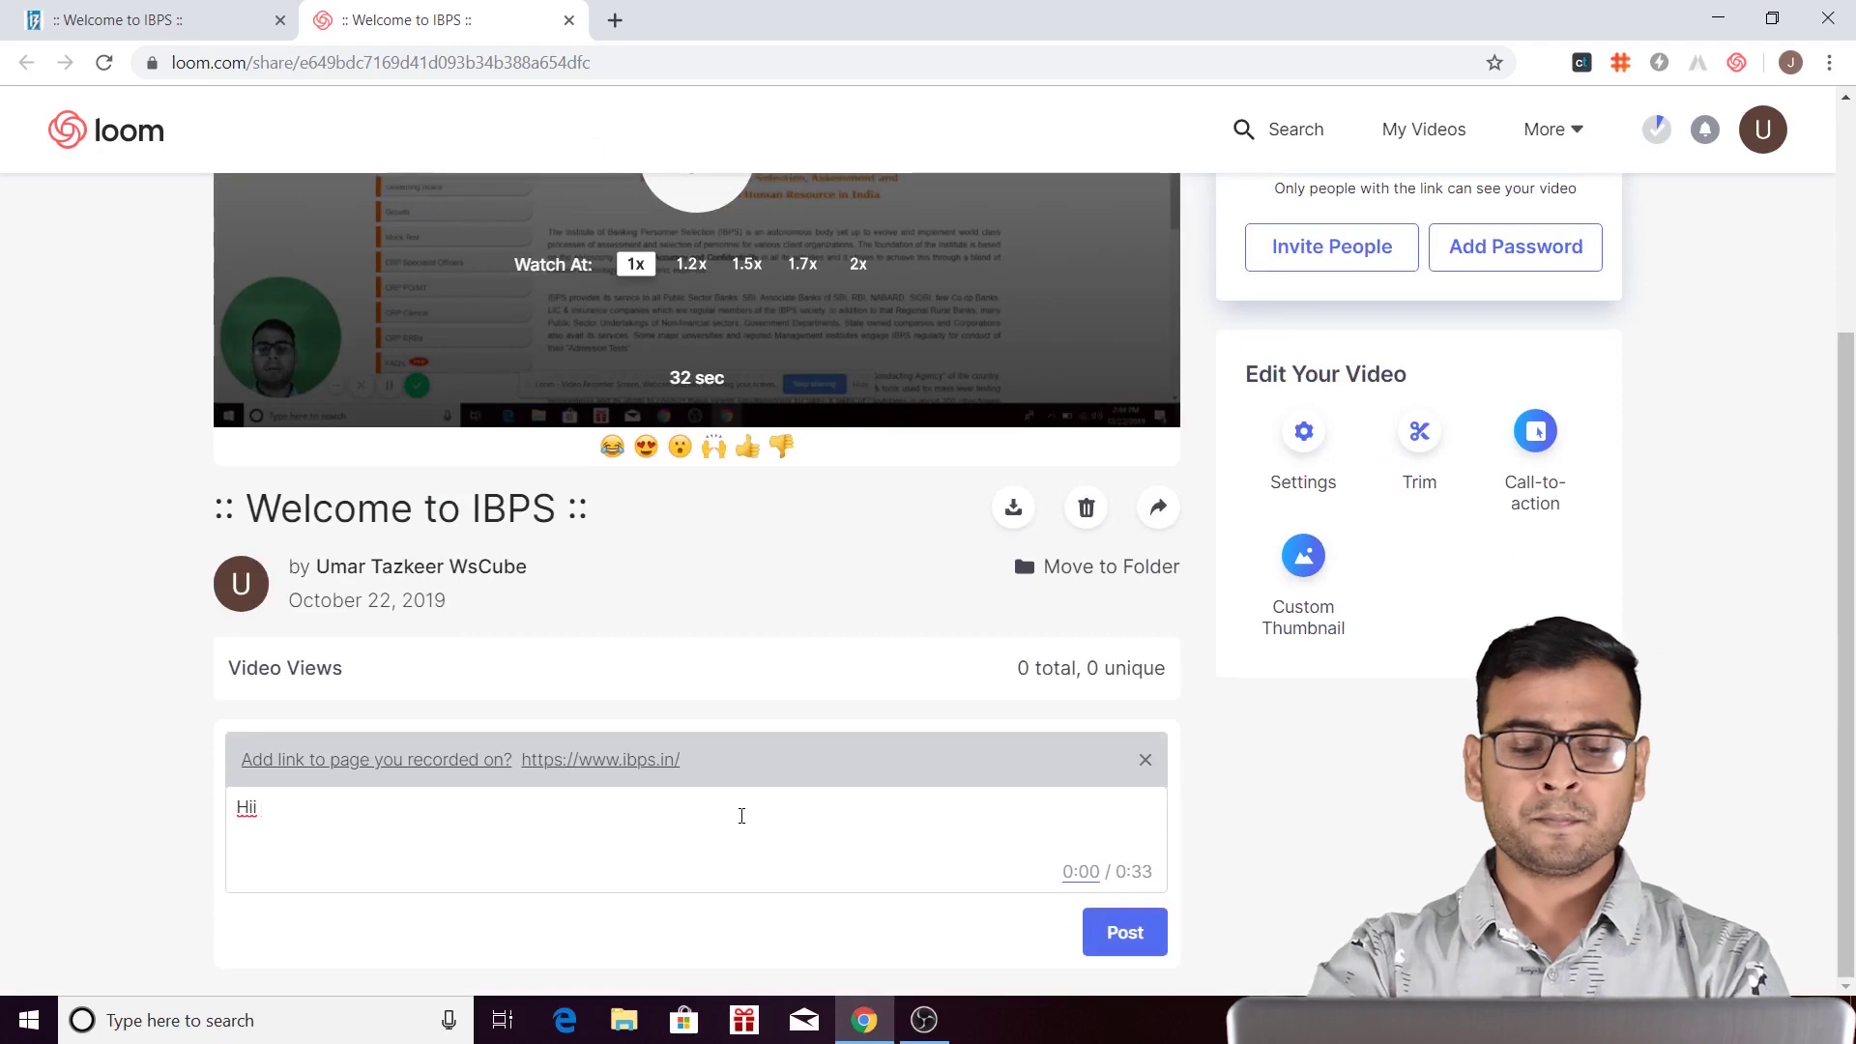
pyautogui.click(1126, 923)
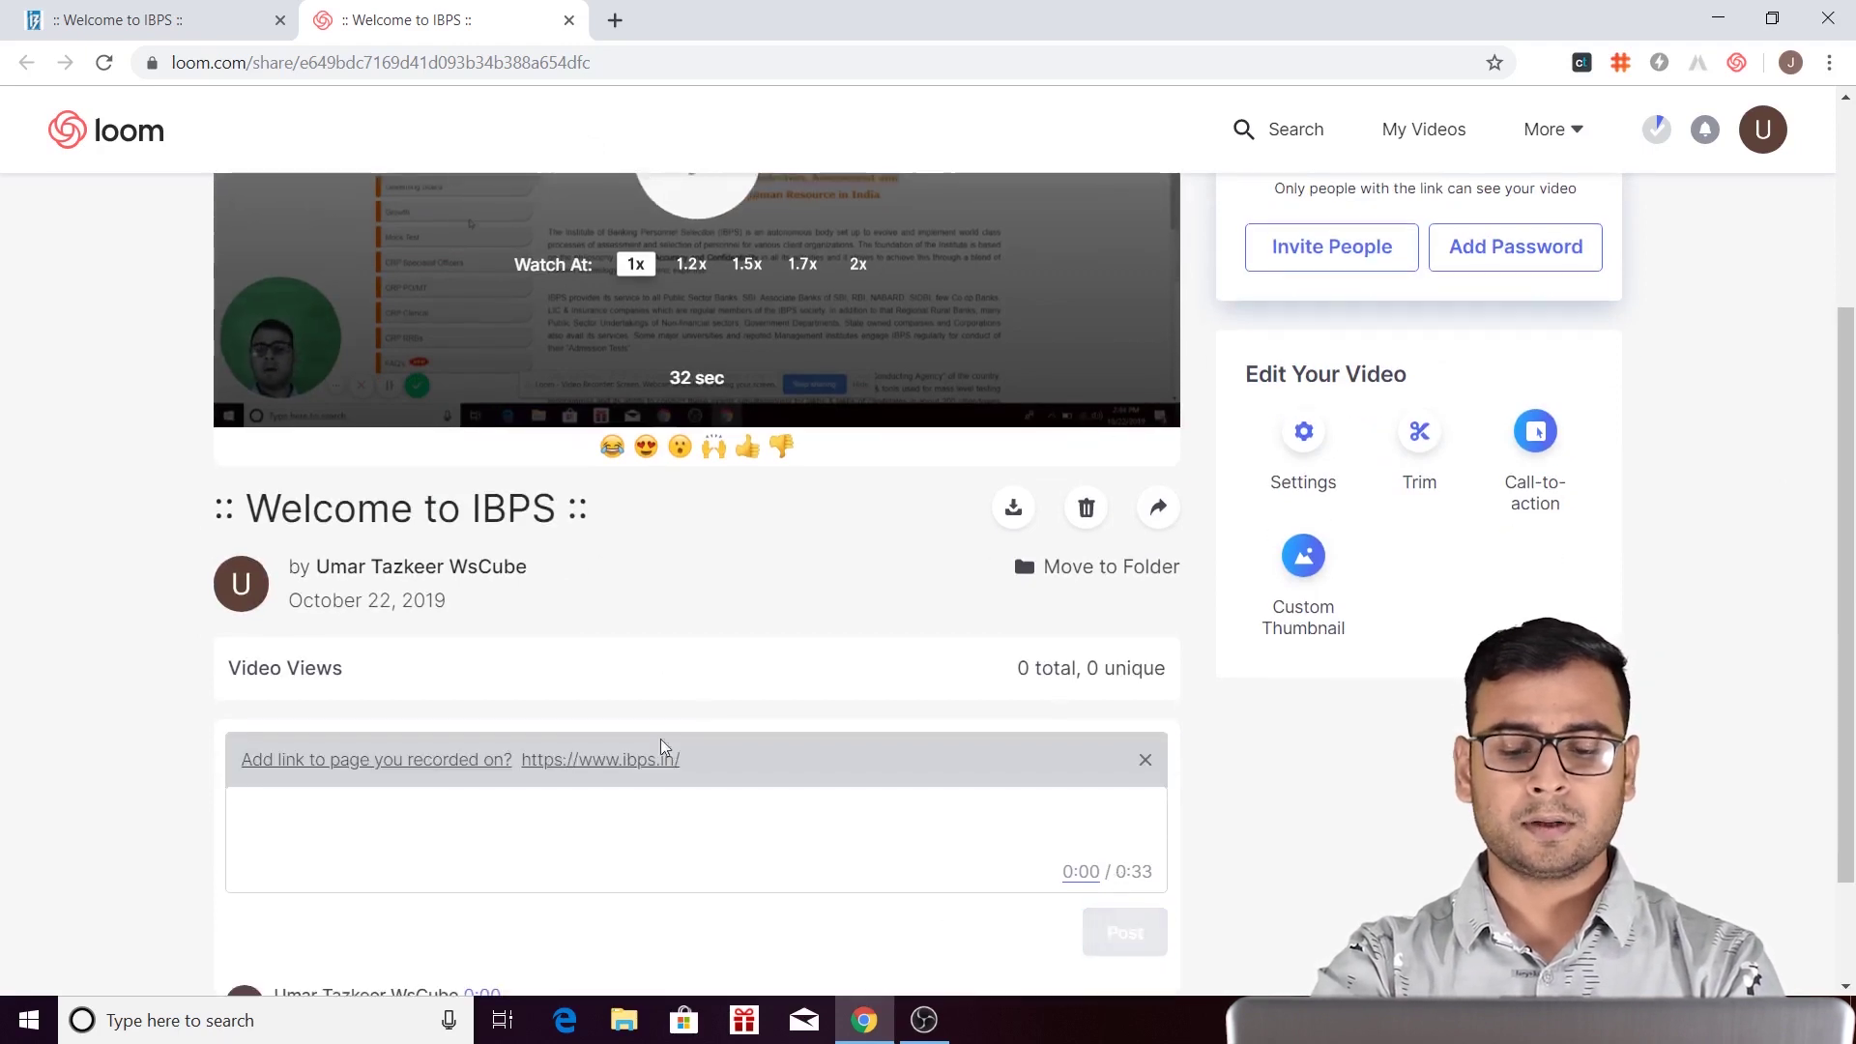
pyautogui.scroll(3, 523, 447)
pyautogui.scroll(-4, 663, 360)
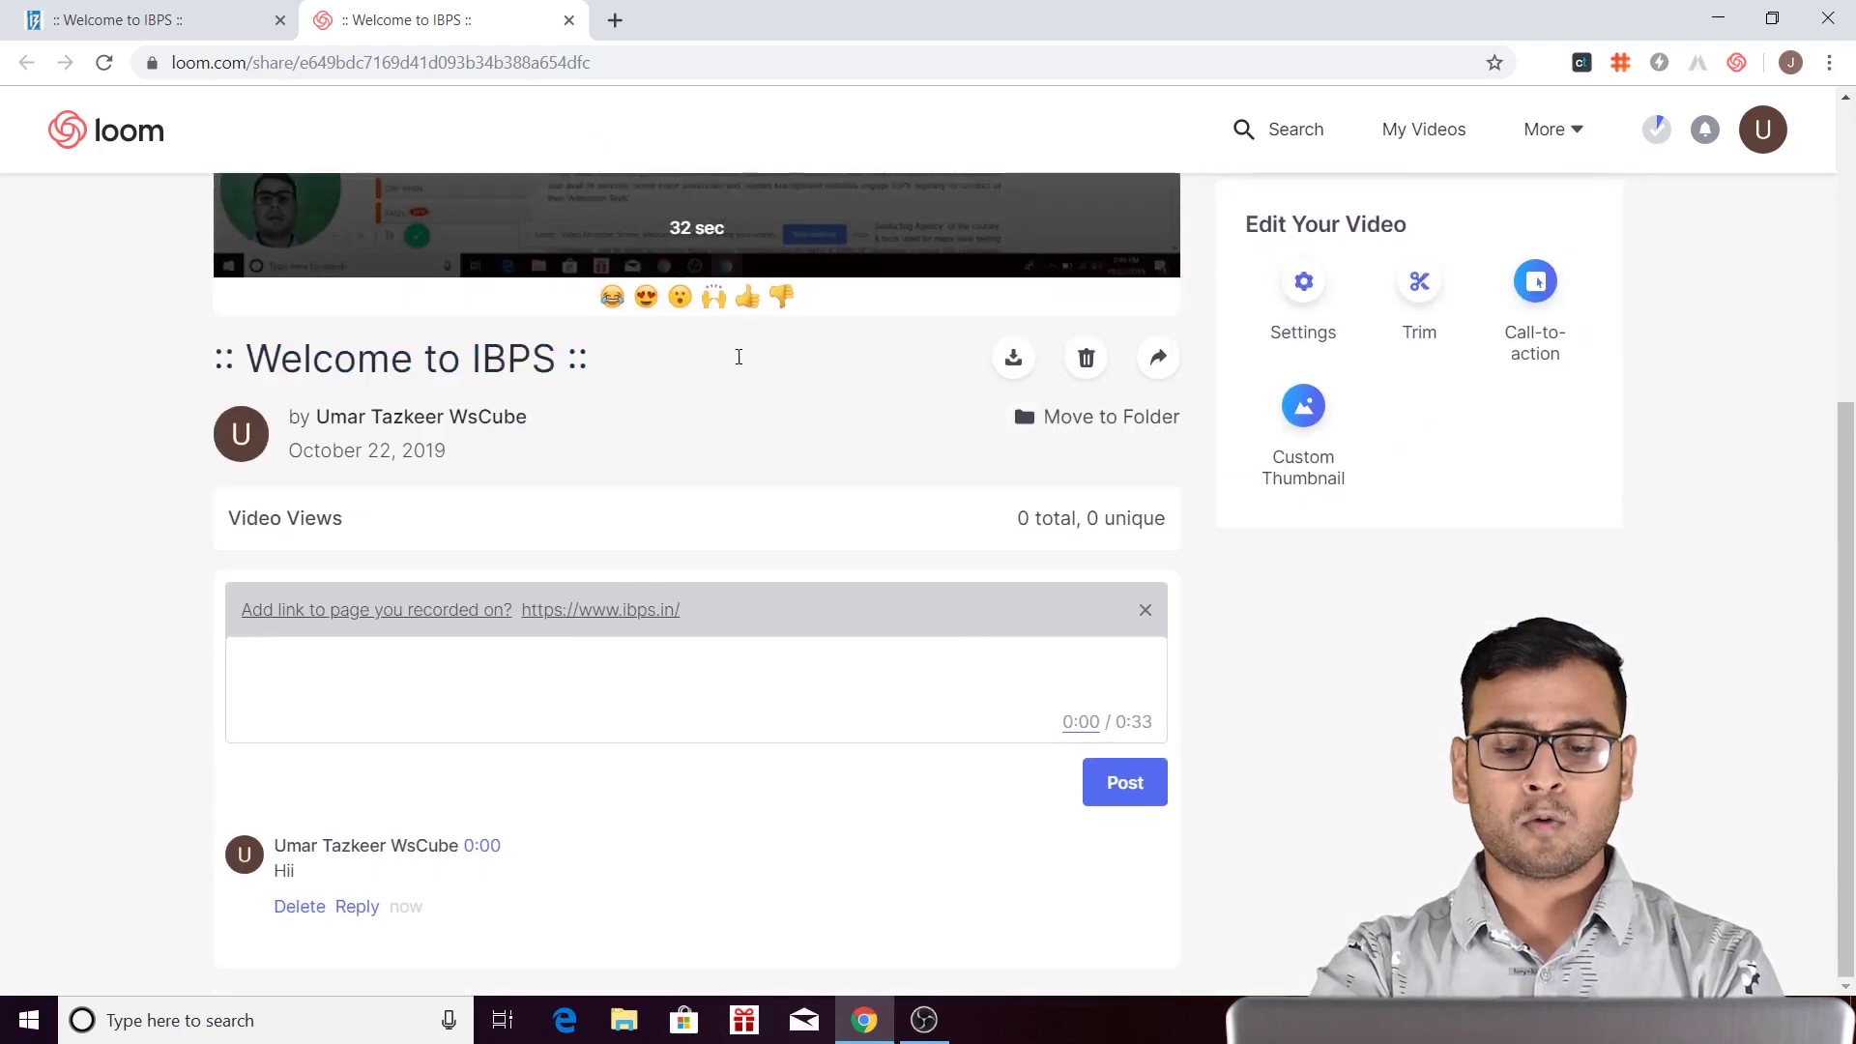
pyautogui.scroll(5, 803, 647)
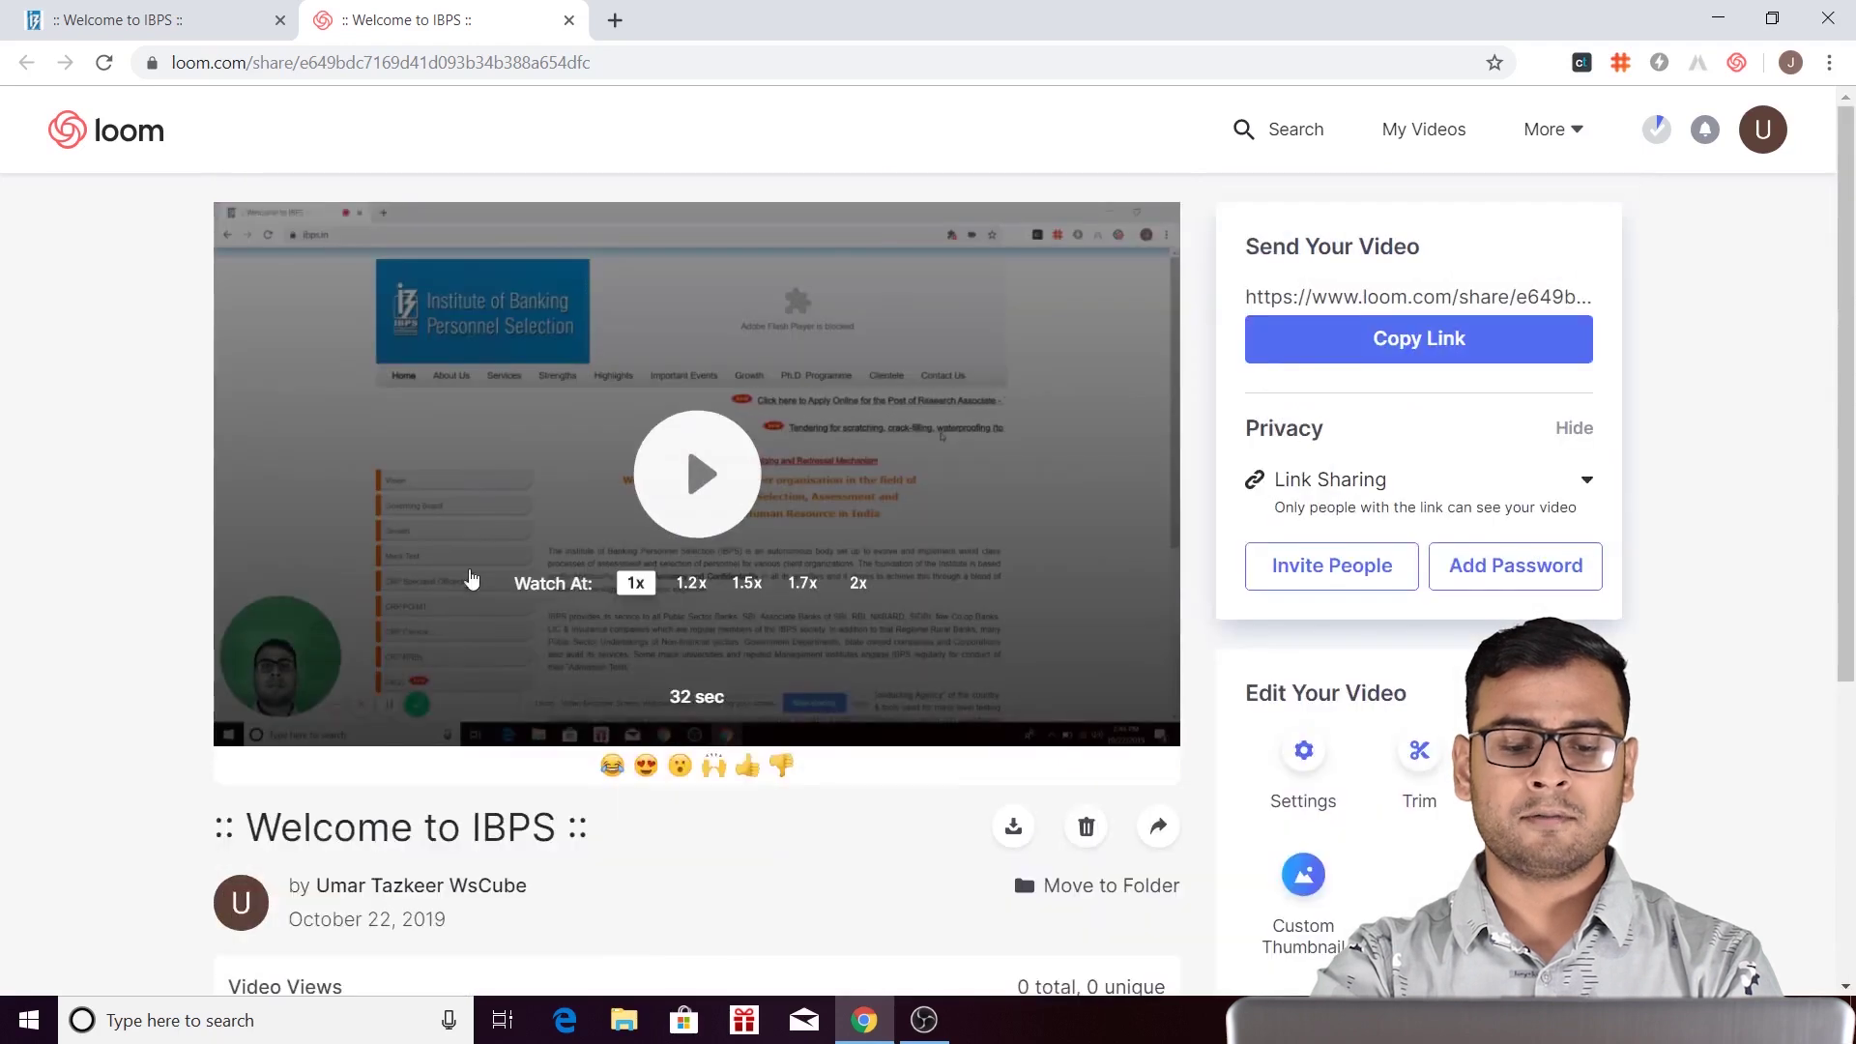
pyautogui.scroll(-5, 890, 682)
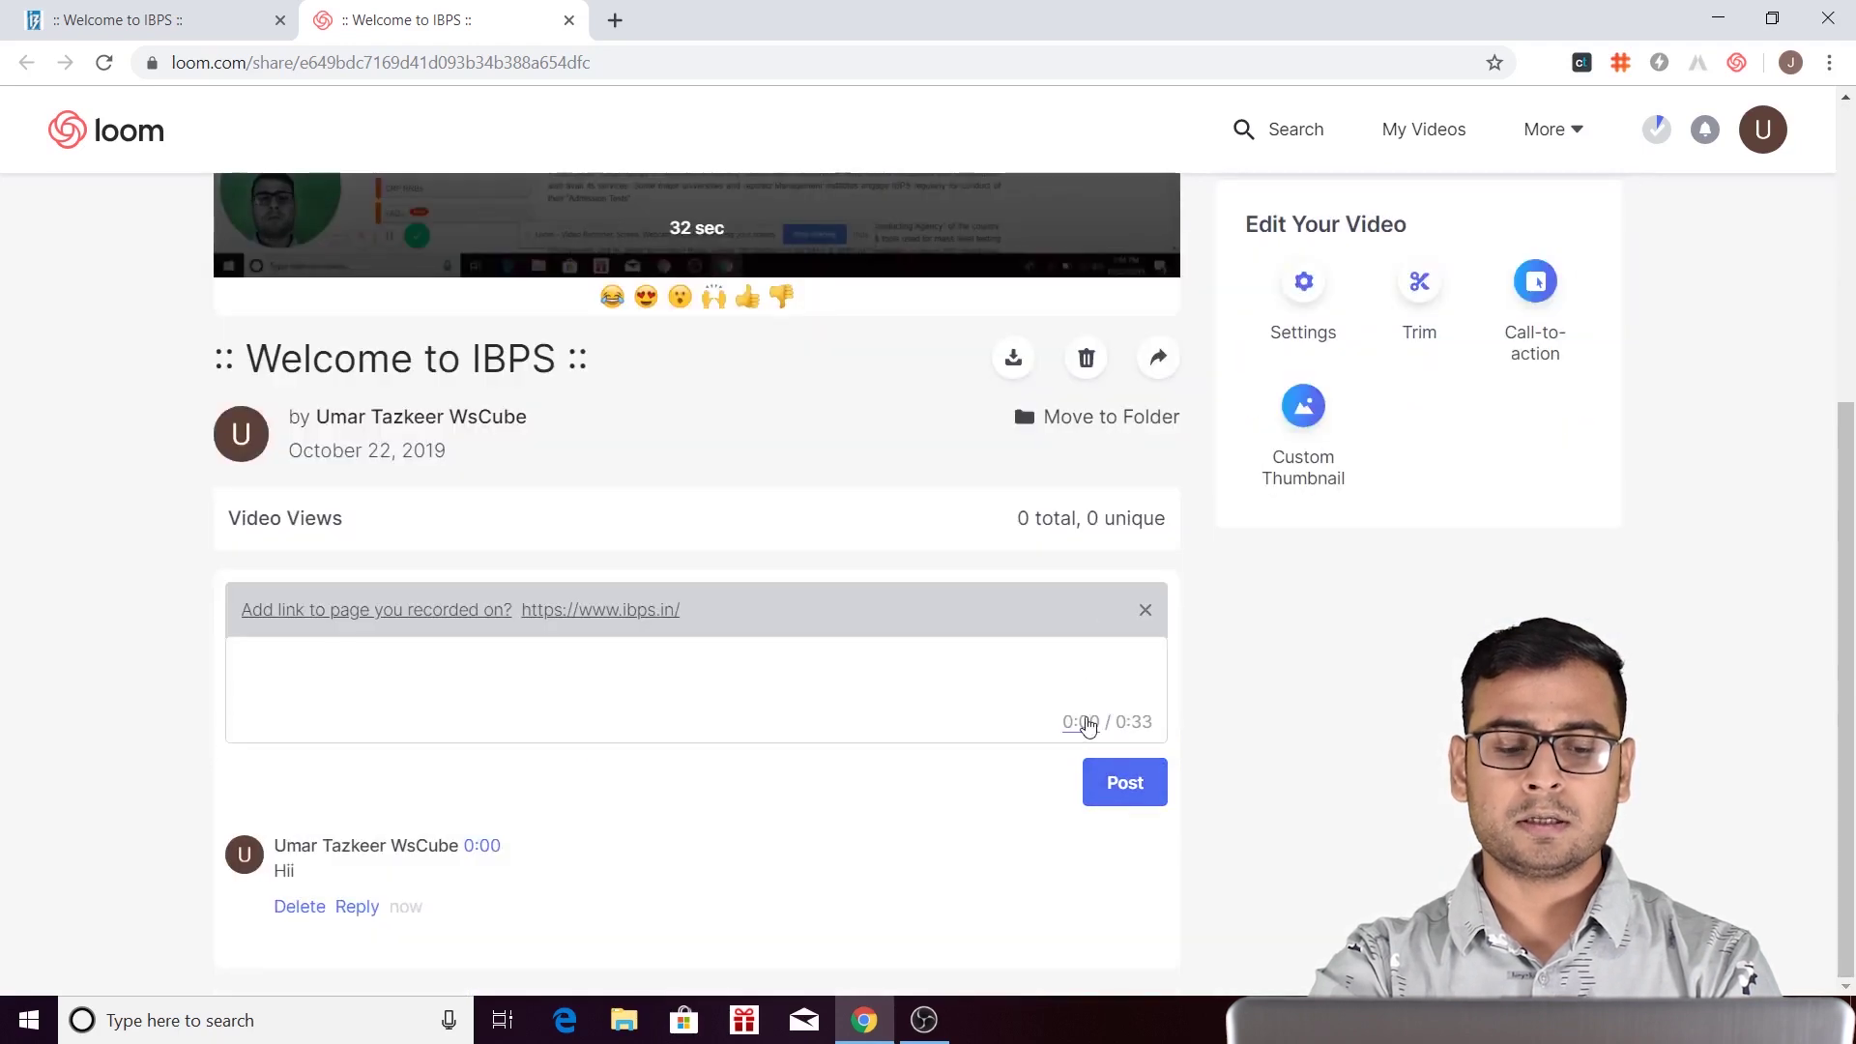
pyautogui.scroll(5, 752, 414)
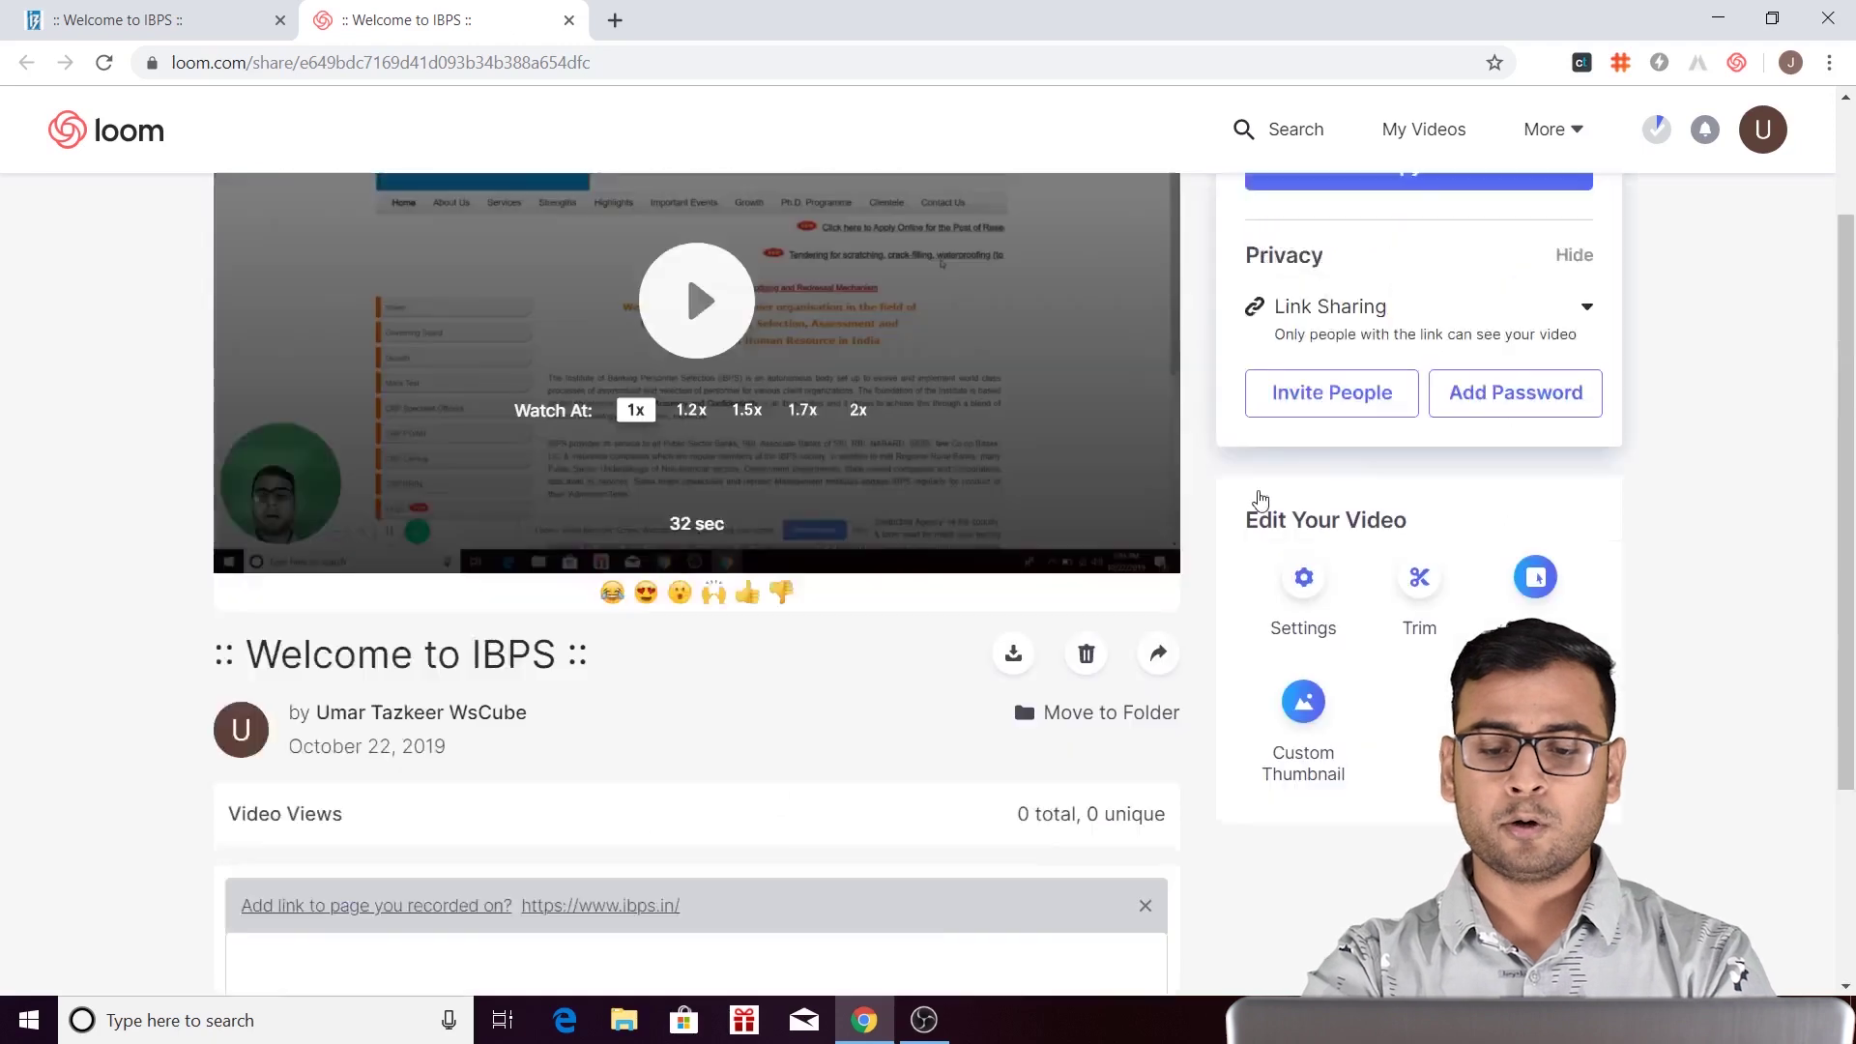
pyautogui.scroll(-5, 1063, 290)
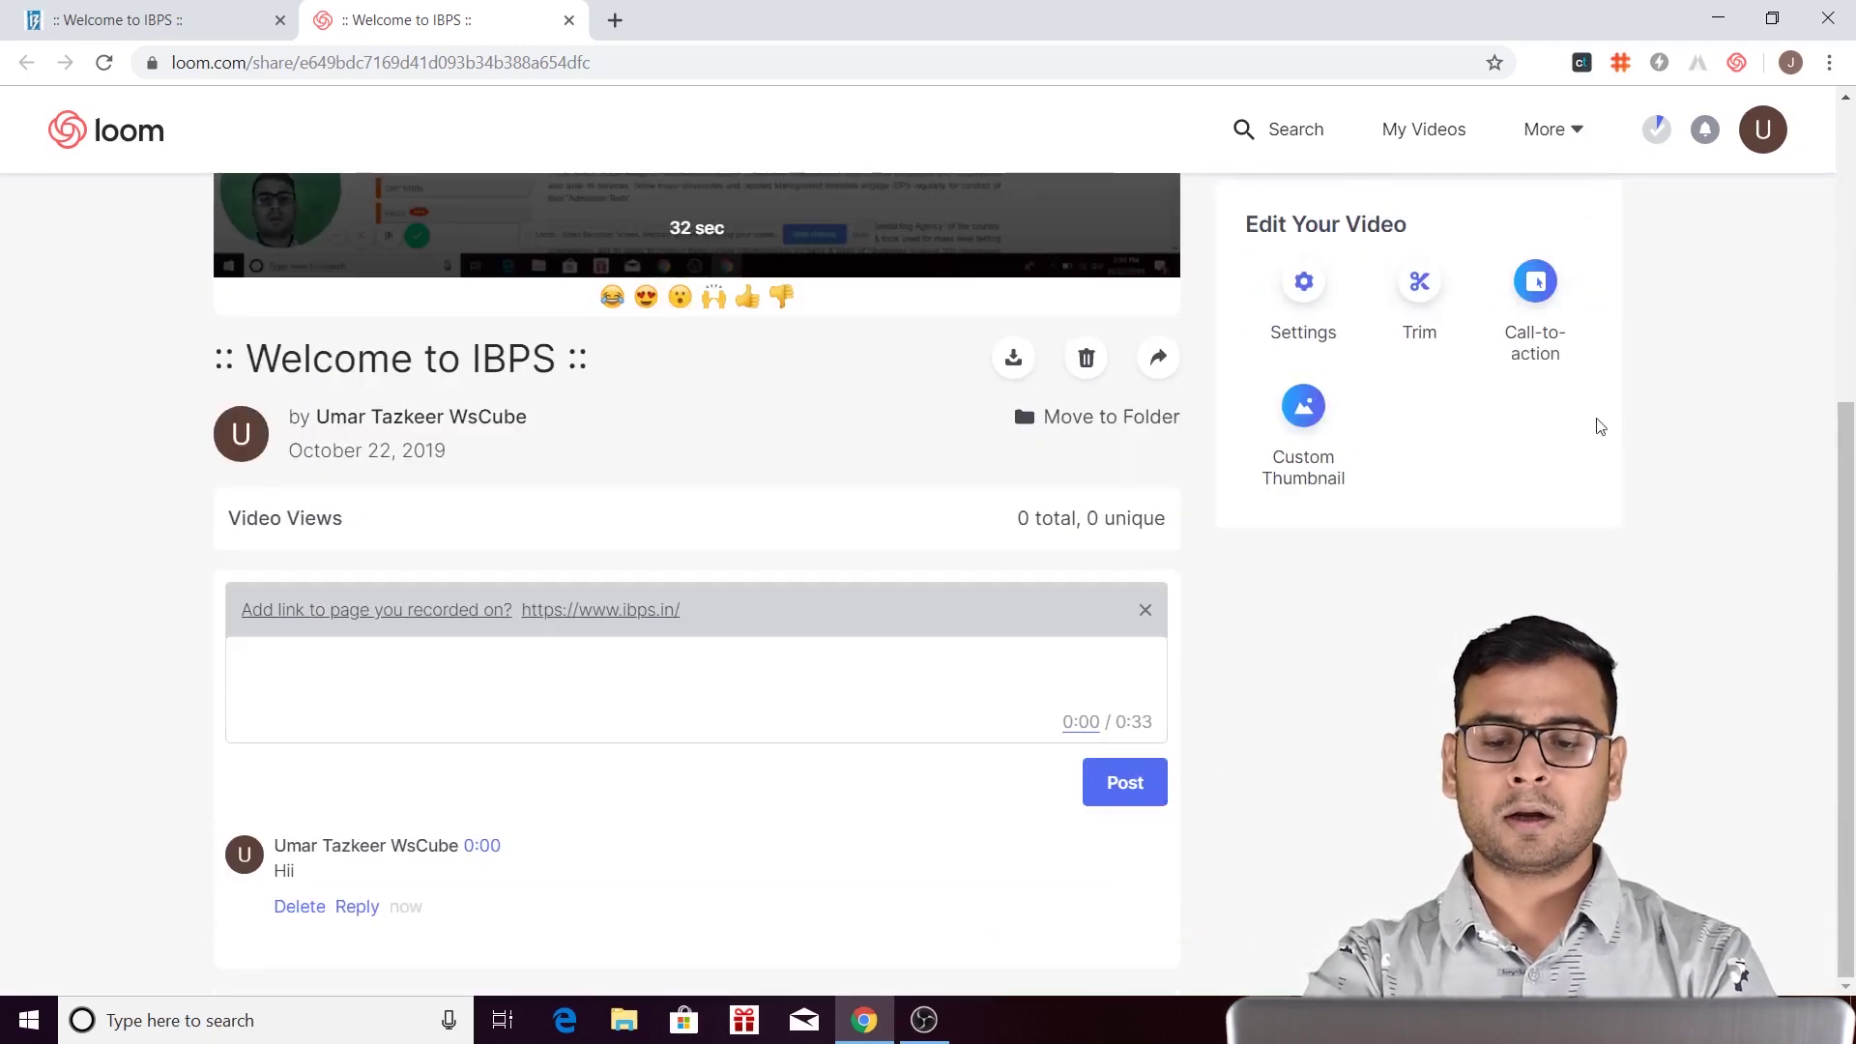
pyautogui.scroll(5, 728, 437)
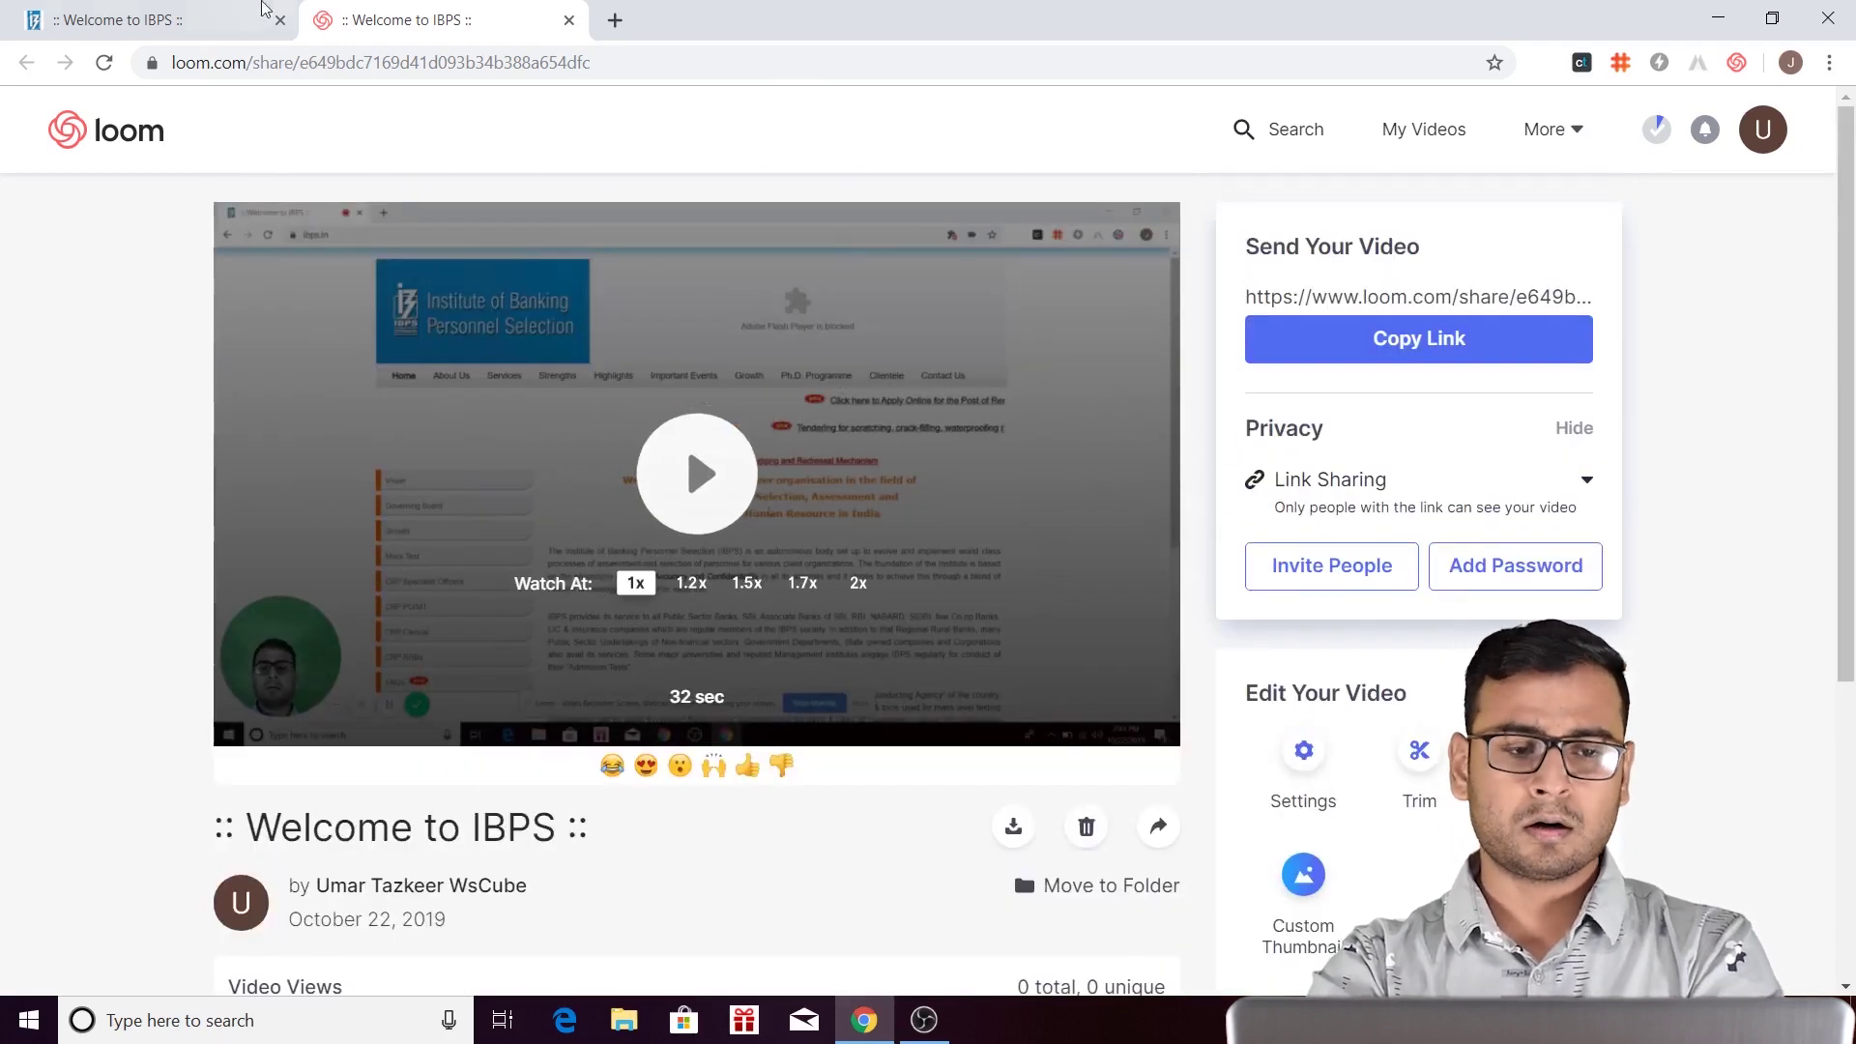
pyautogui.click(150, 20)
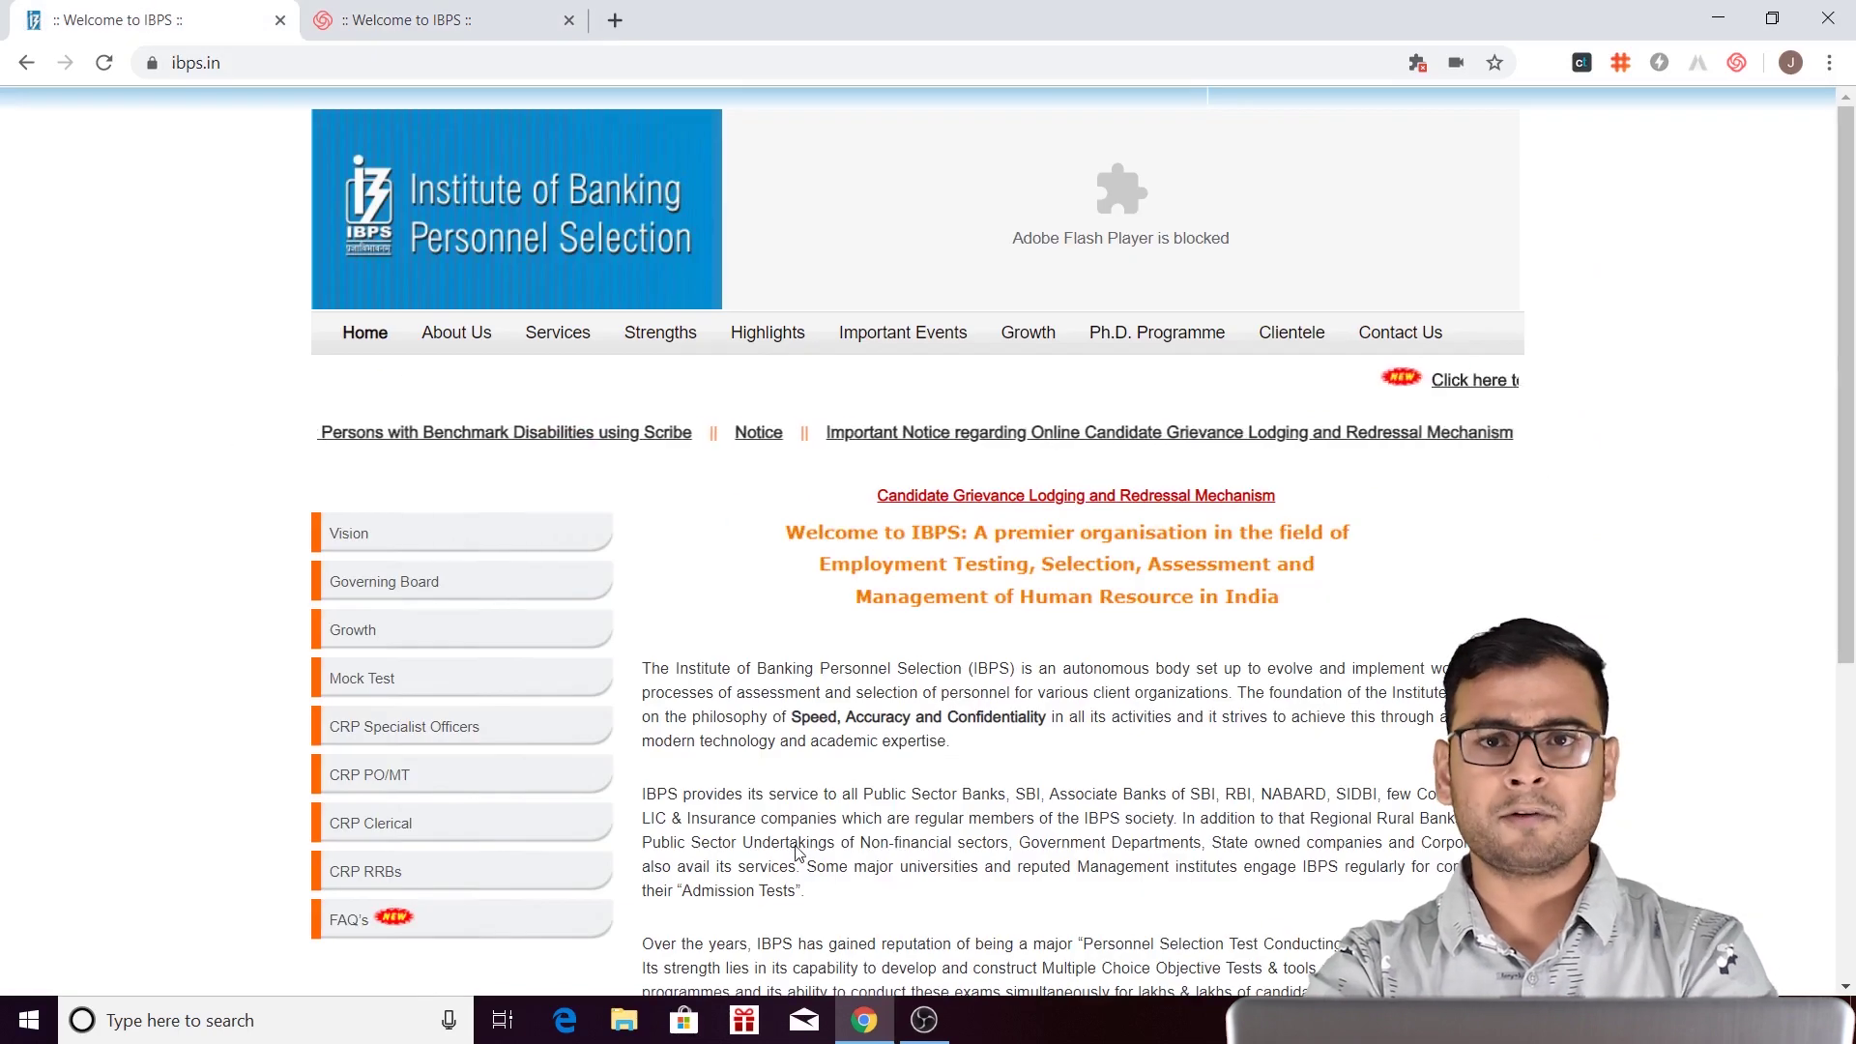
pyautogui.hotkey('ctrl', 'Tab')
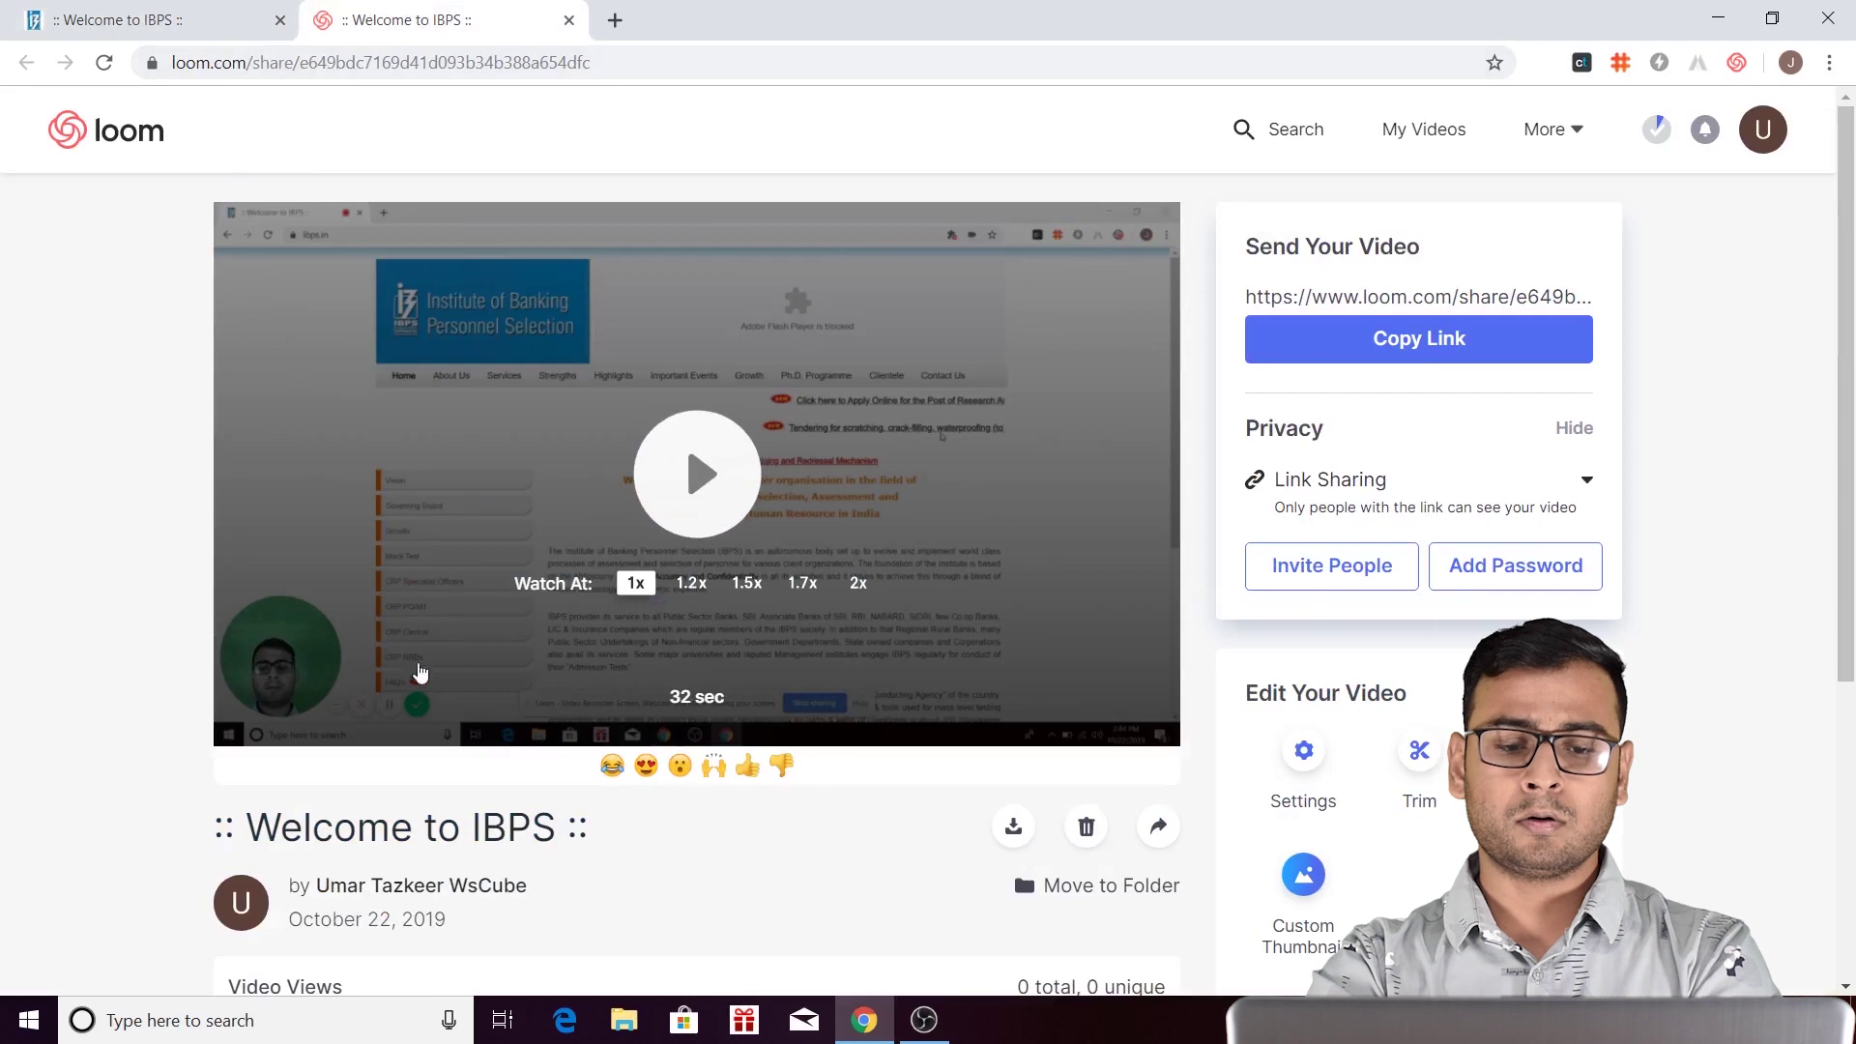
pyautogui.hotkey('ctrl', 'Tab')
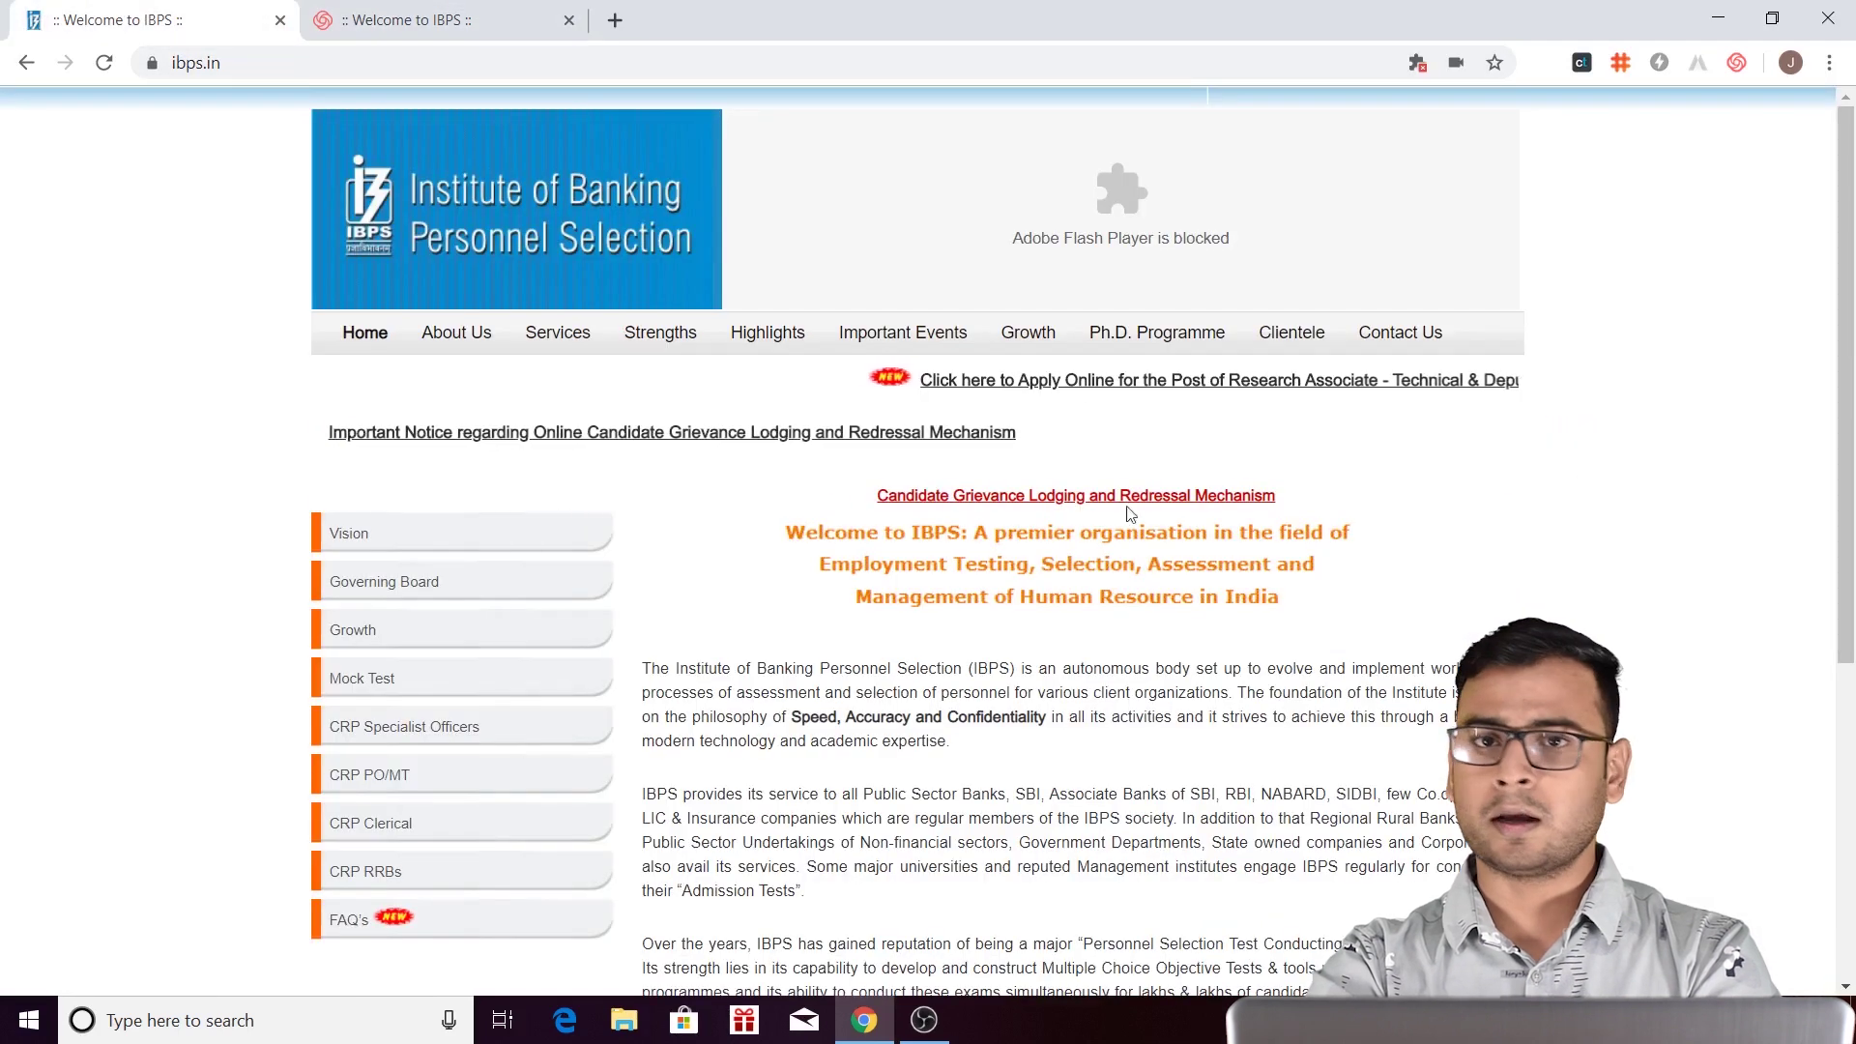
pyautogui.click(387, 20)
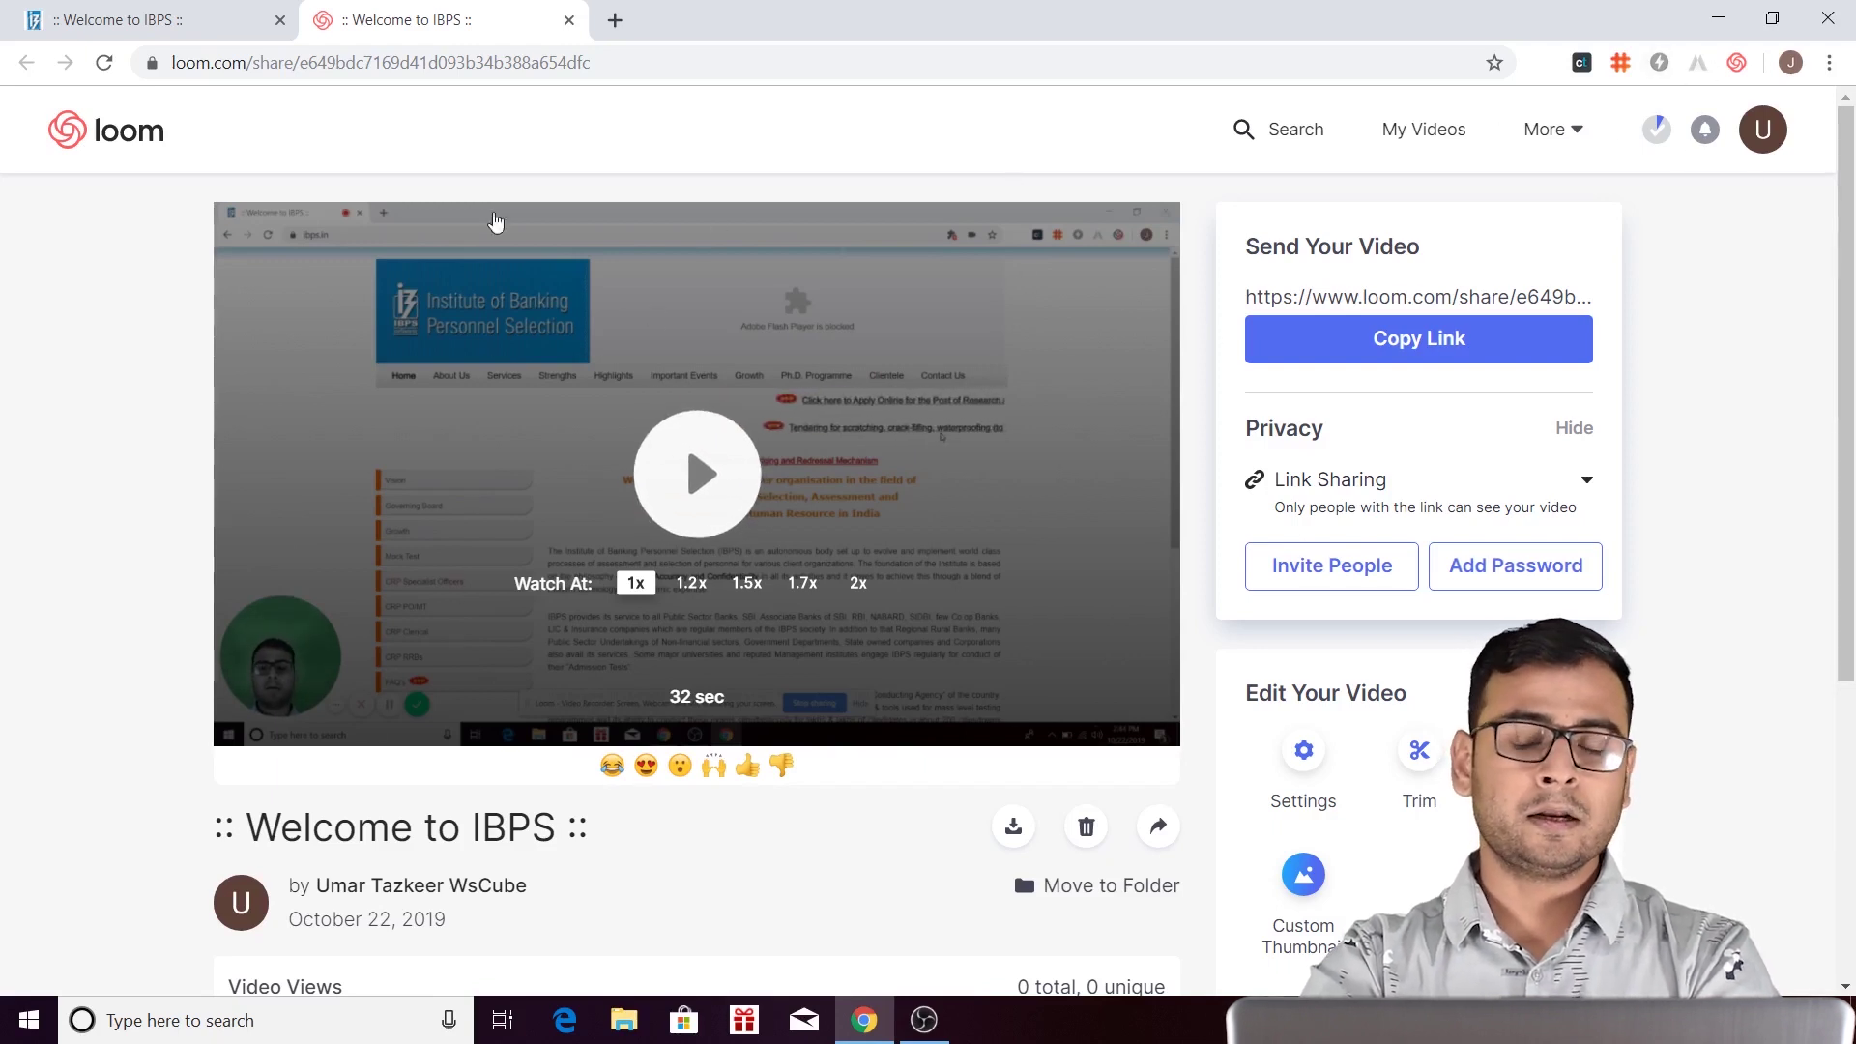
pyautogui.scroll(-2, 717, 290)
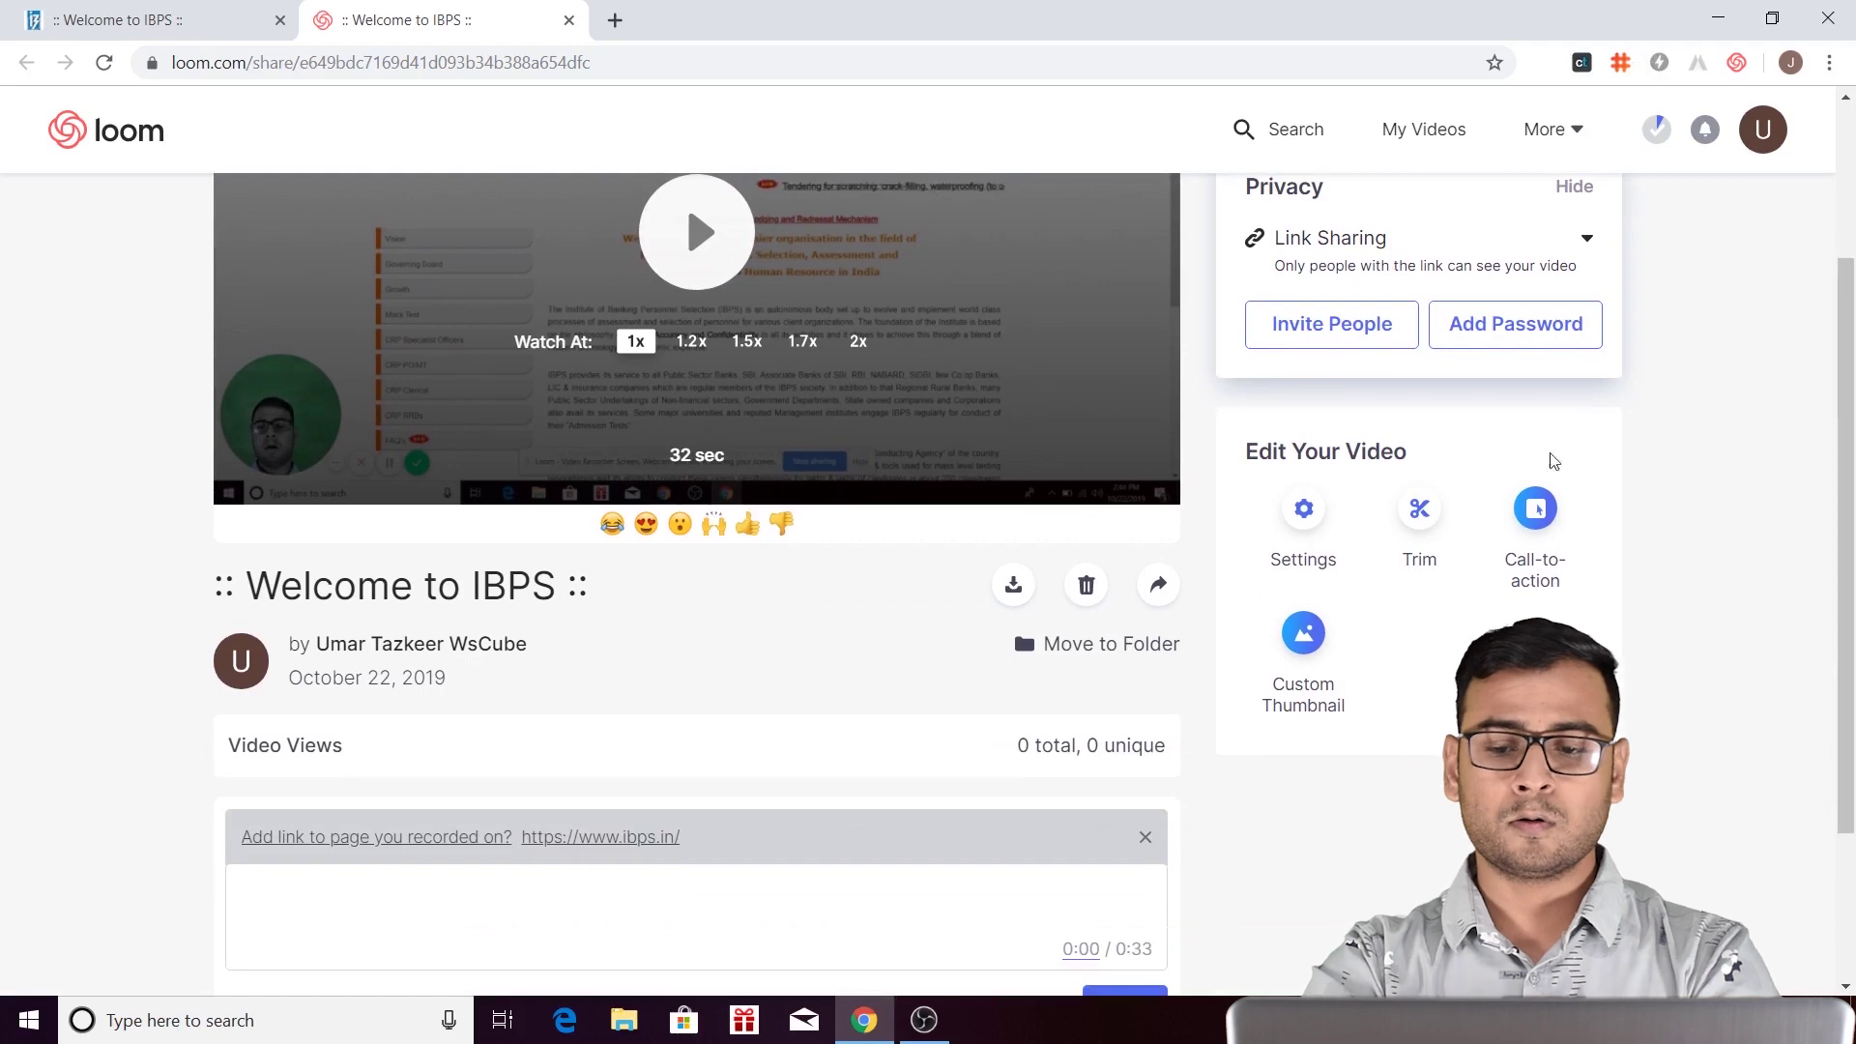
pyautogui.scroll(2, 1181, 435)
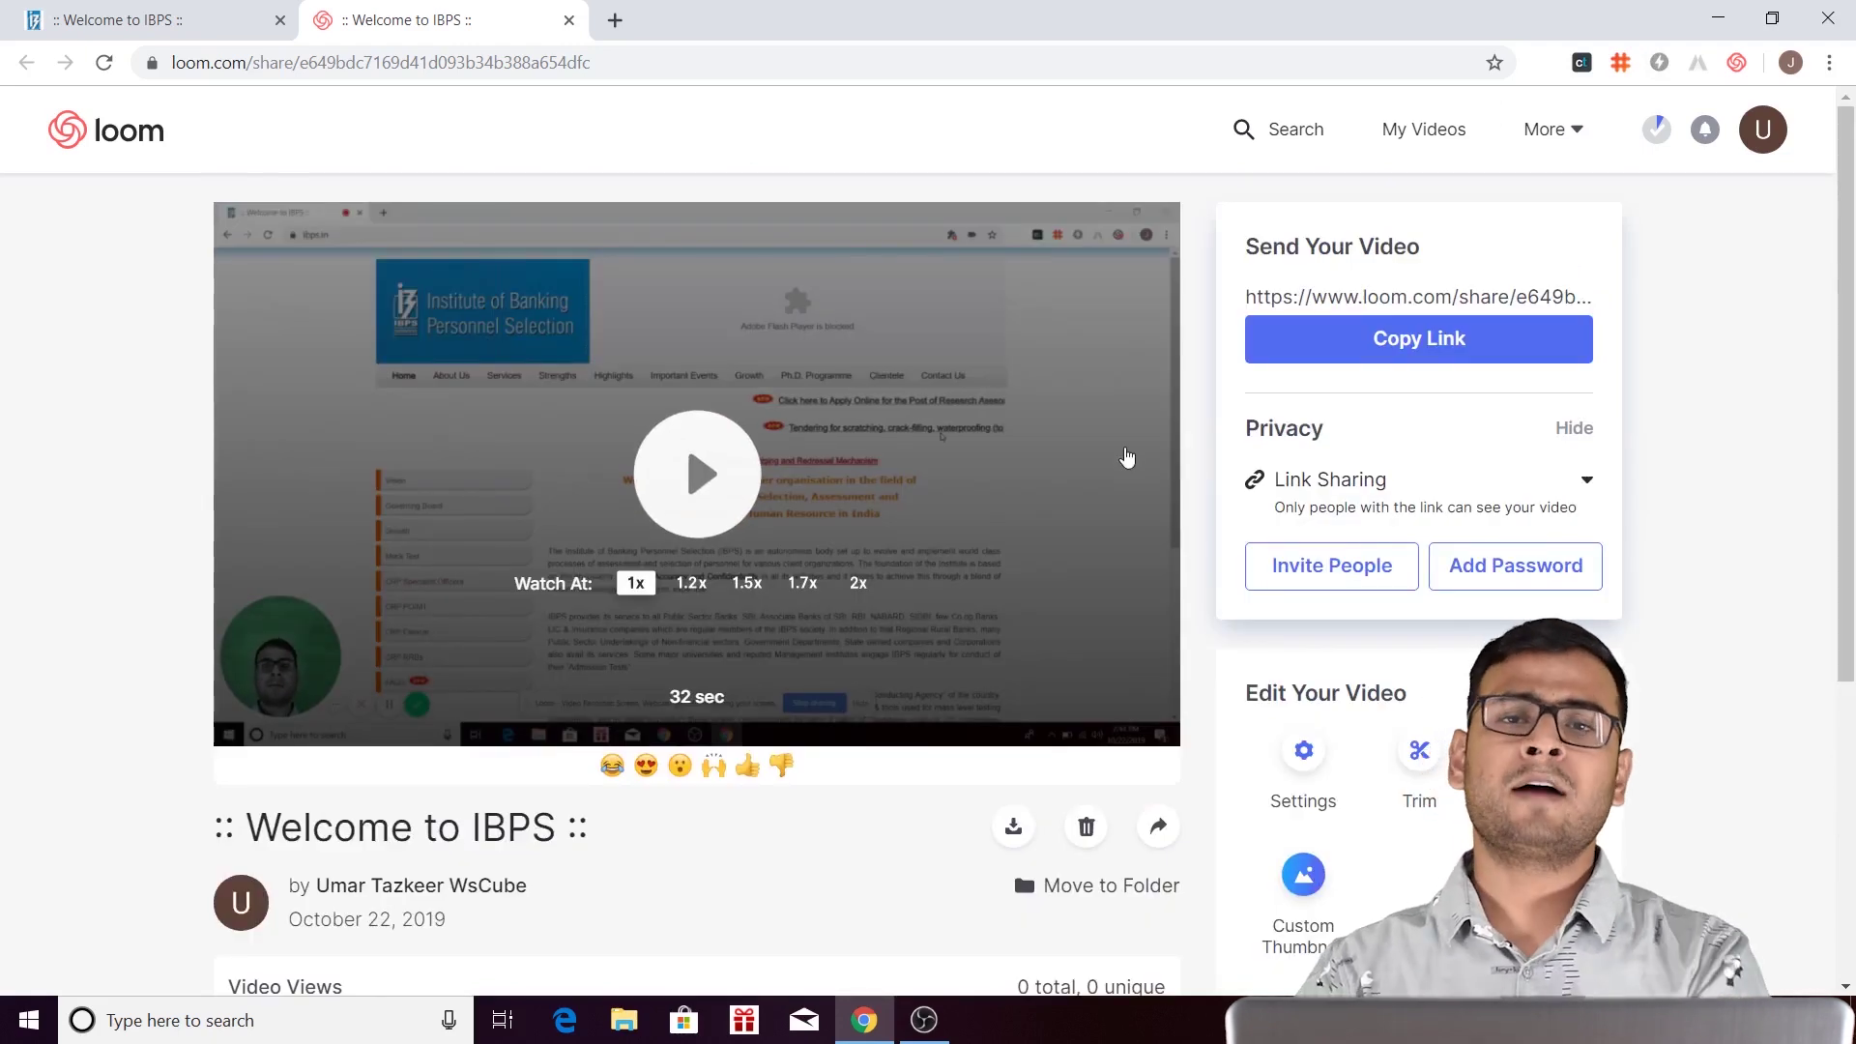